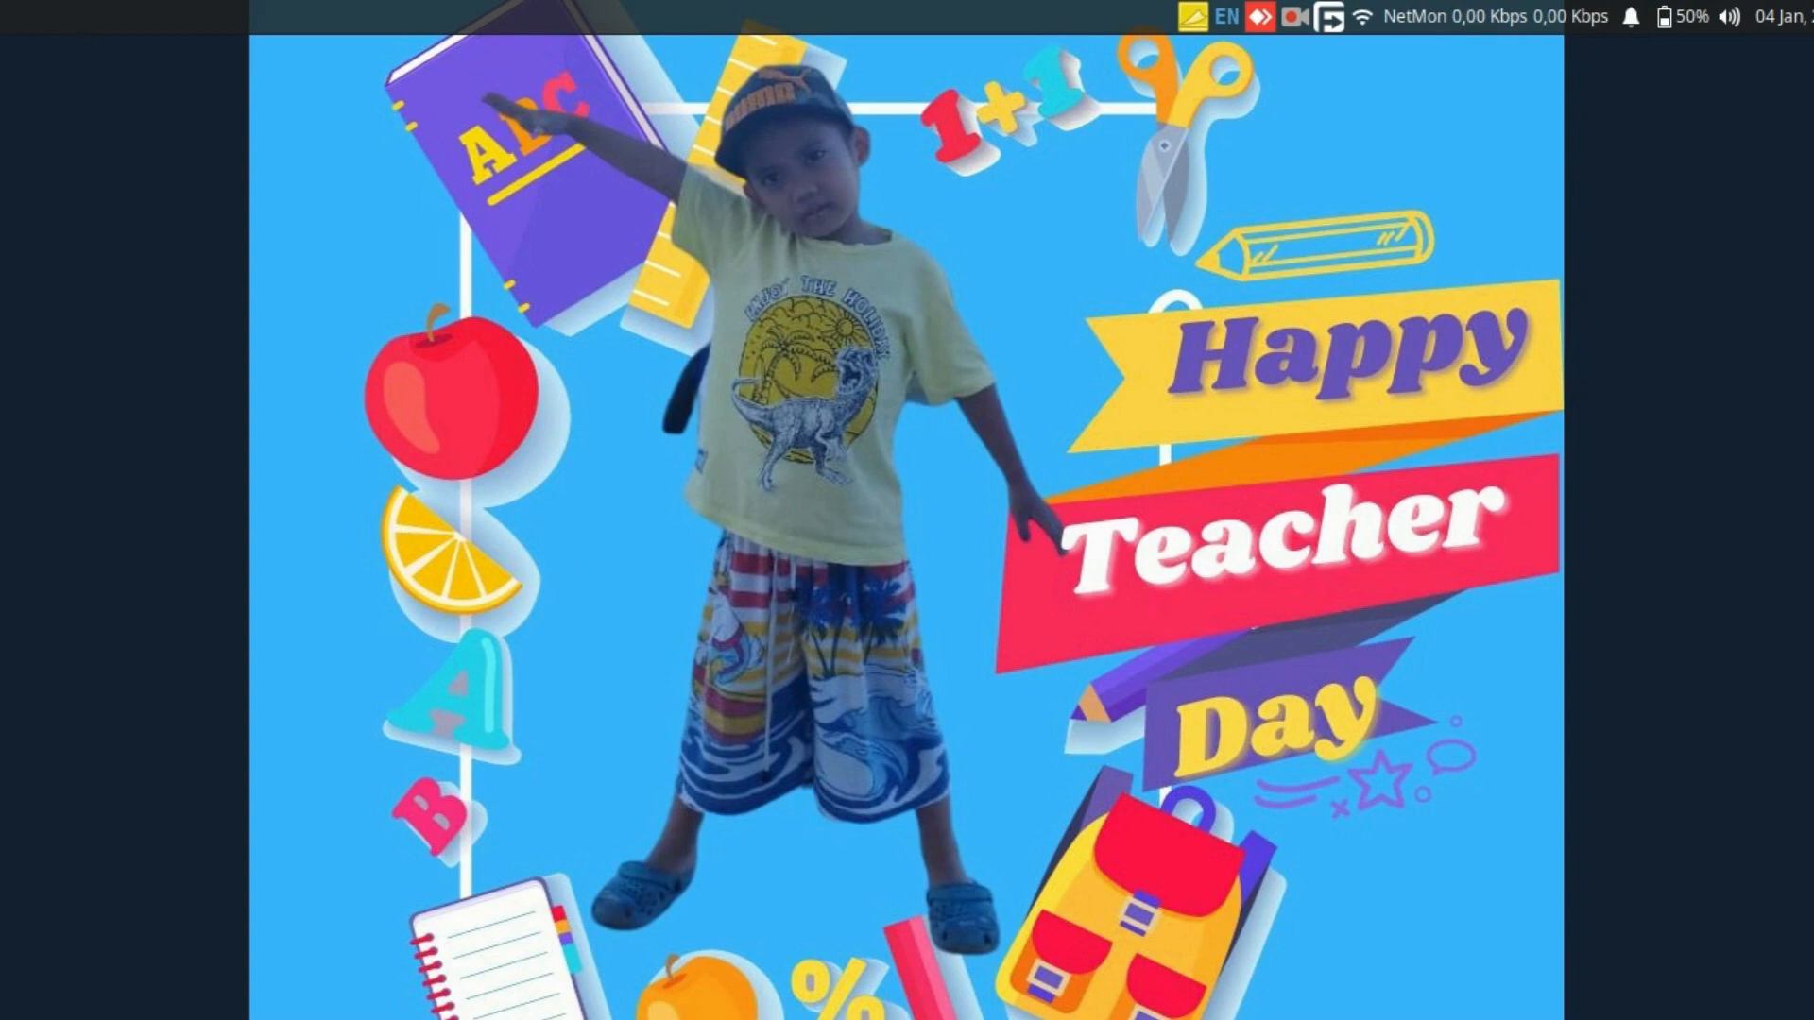
Launch Google Chrome with the guru.smk.belajar.id profile
key("super")
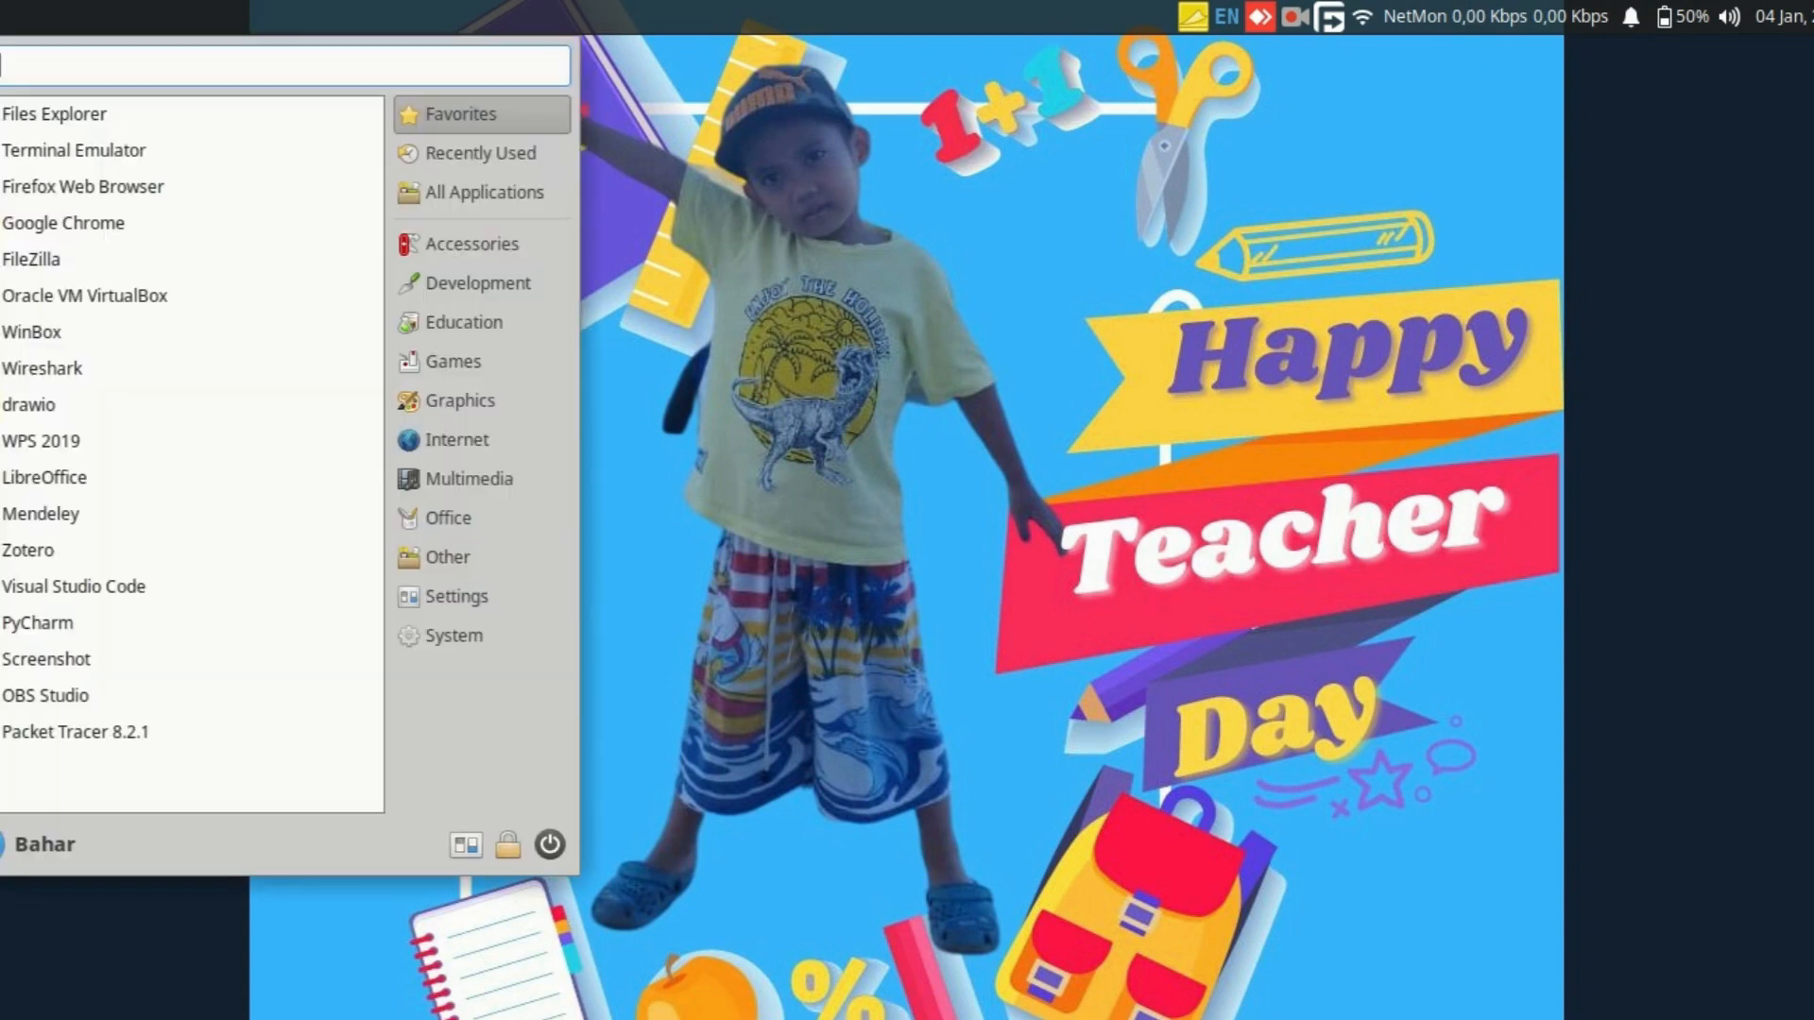
left_click(65, 223)
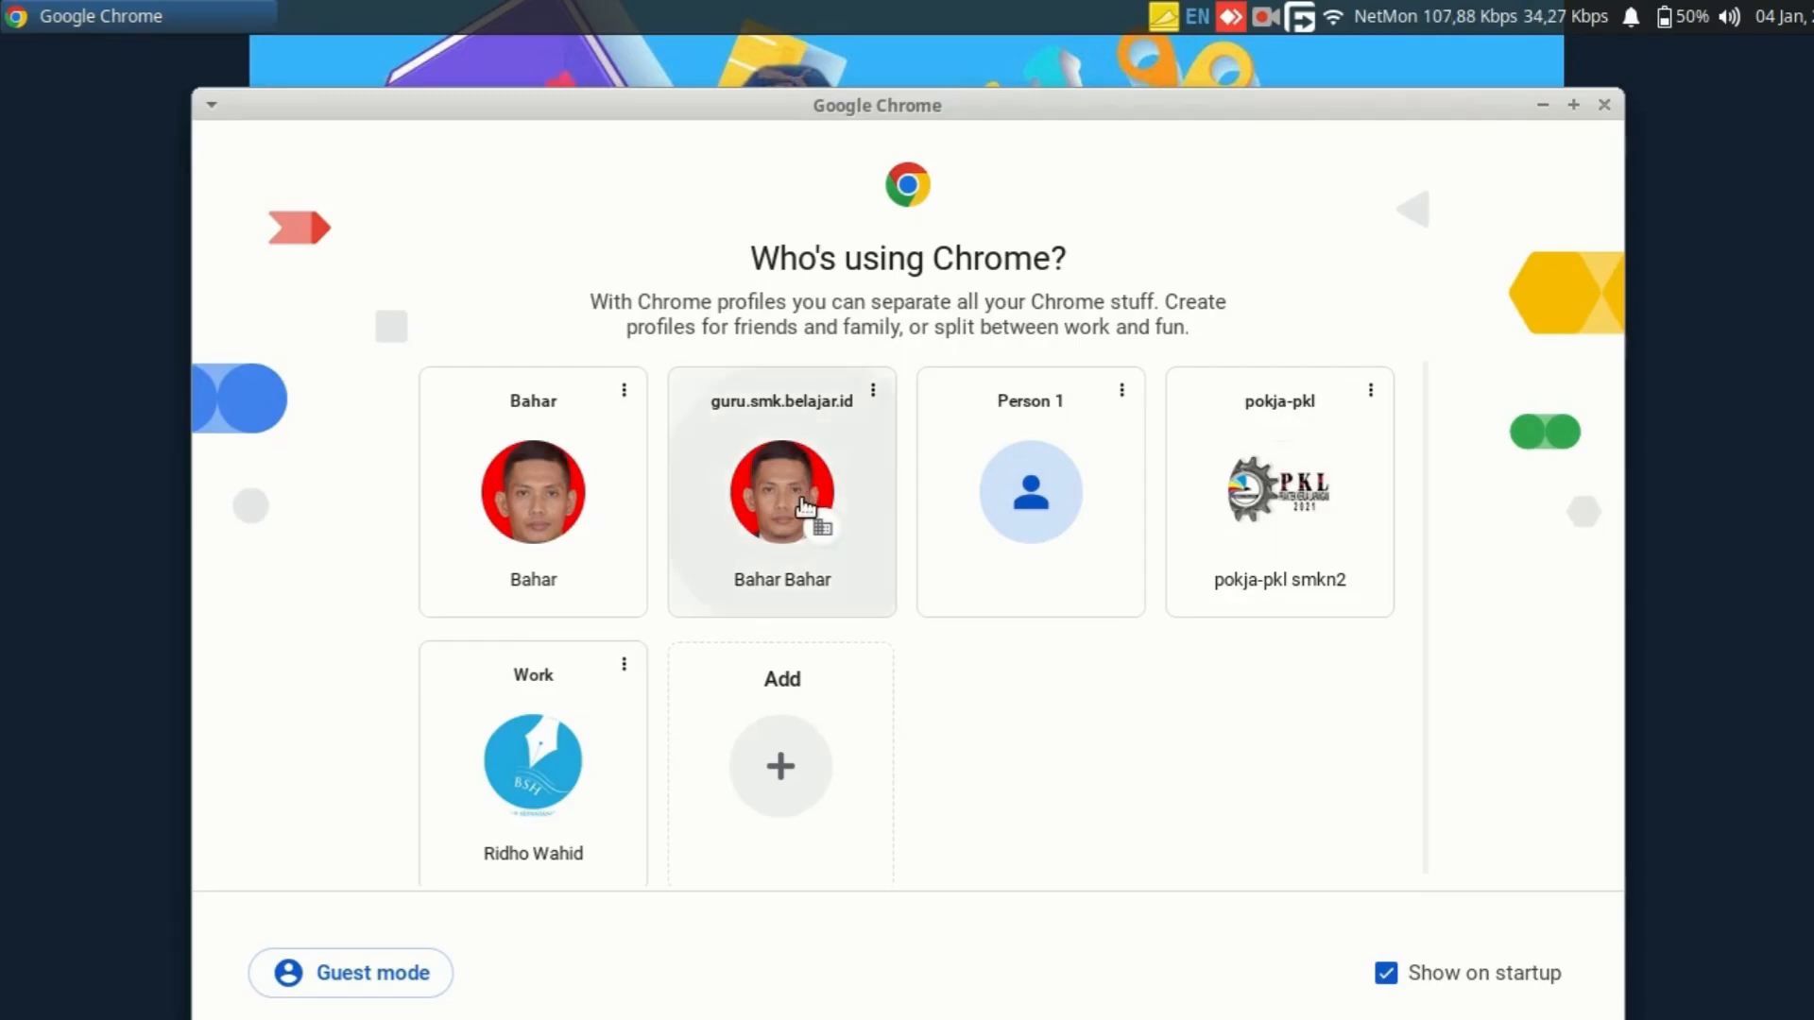
left_click(803, 501)
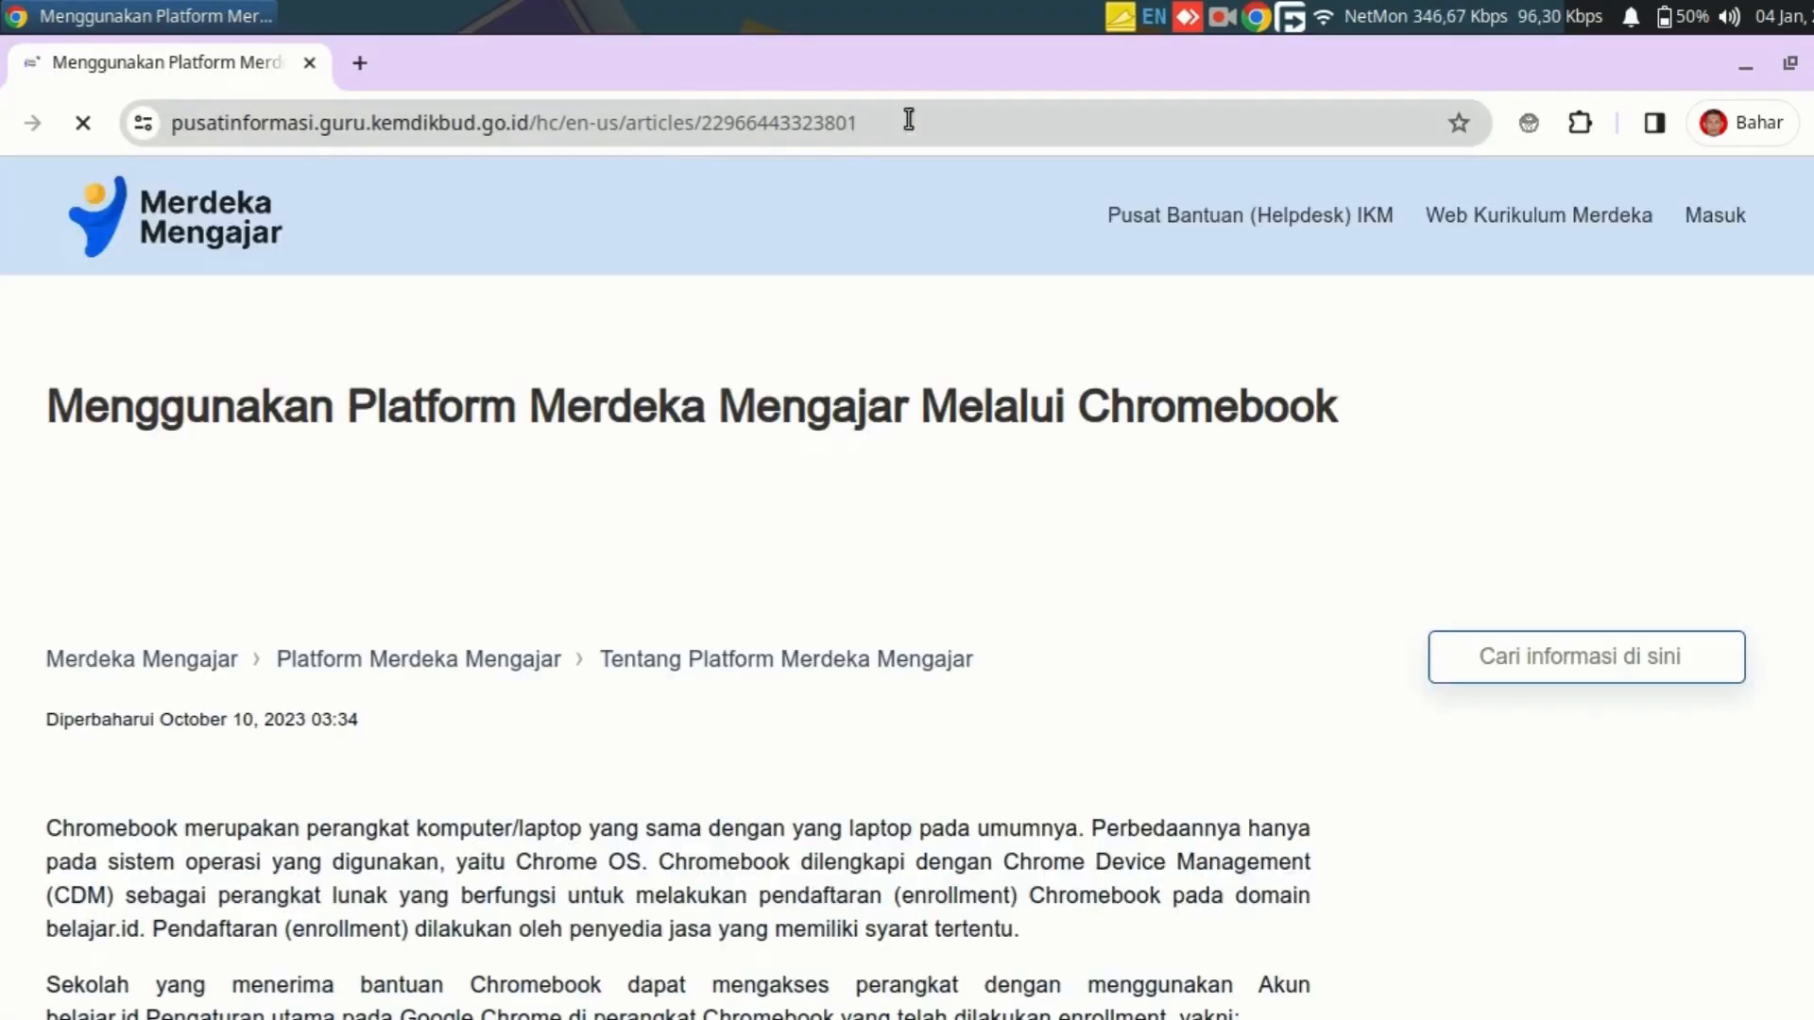
Search the web for "platform merdeka mengajar" and open the Platform Merdeka Mengajar site at guru.kemdikbud.go.id
left_click(888, 122)
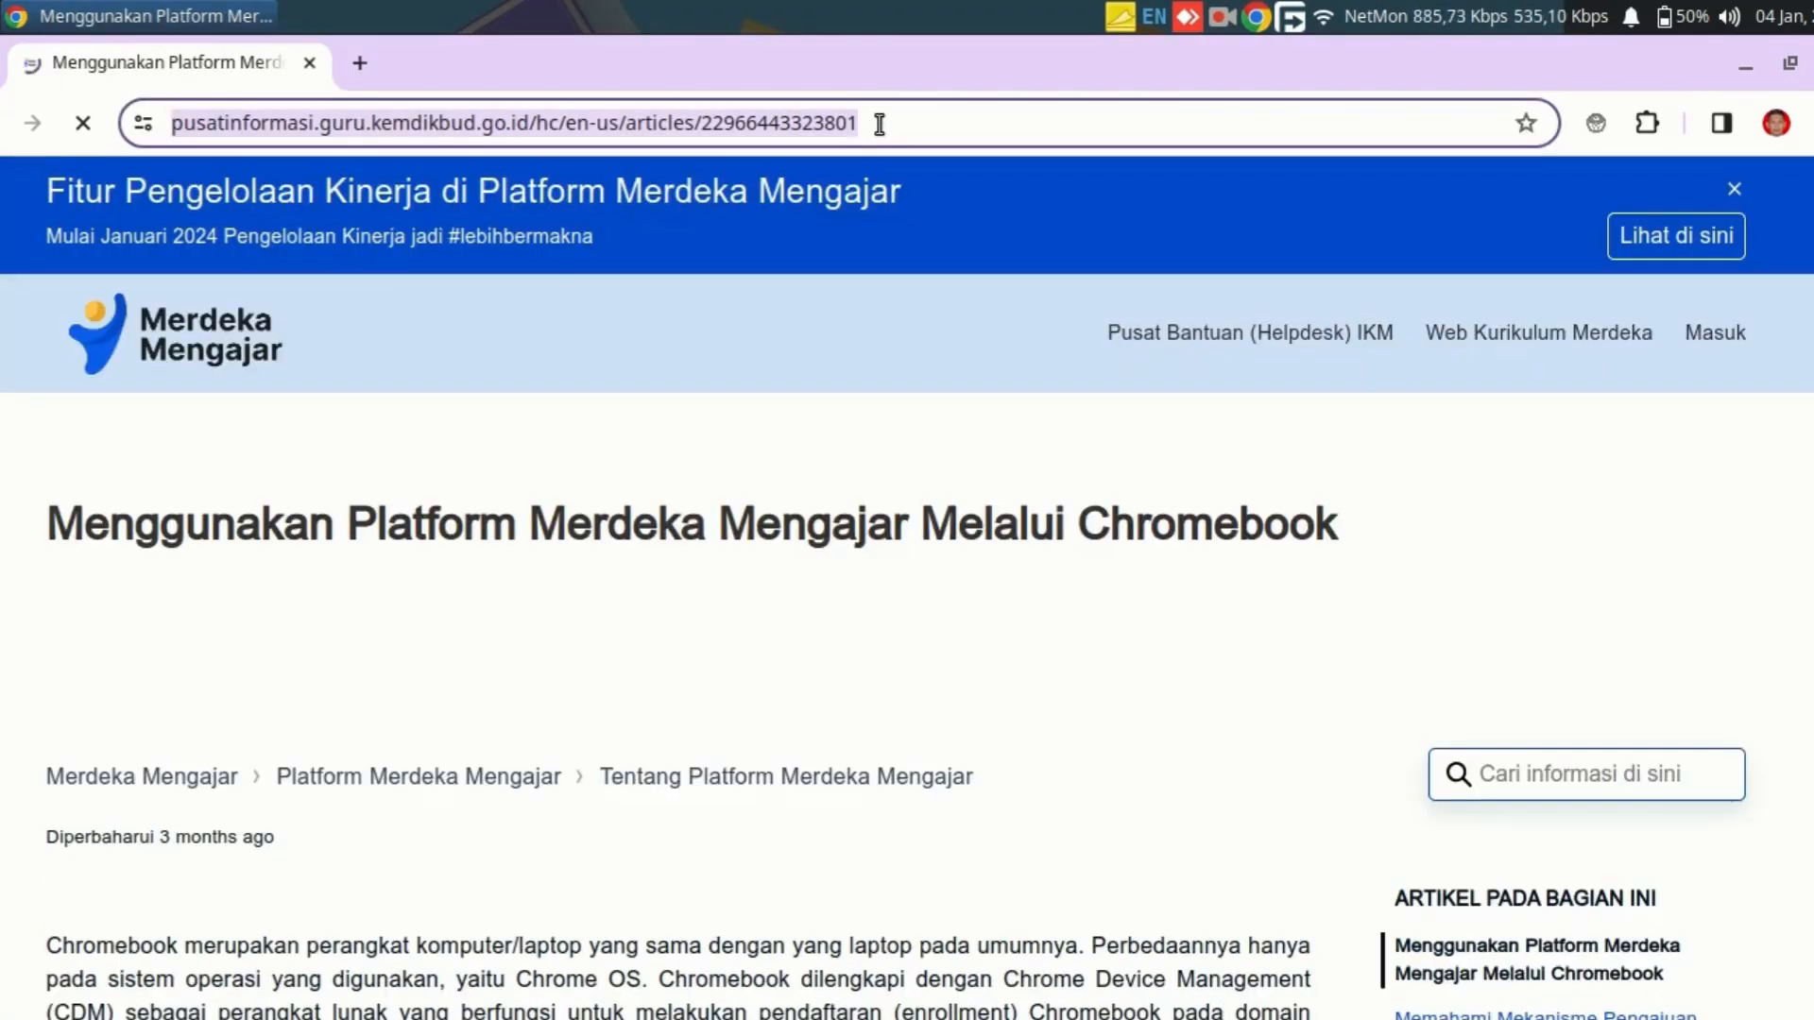
type("pl")
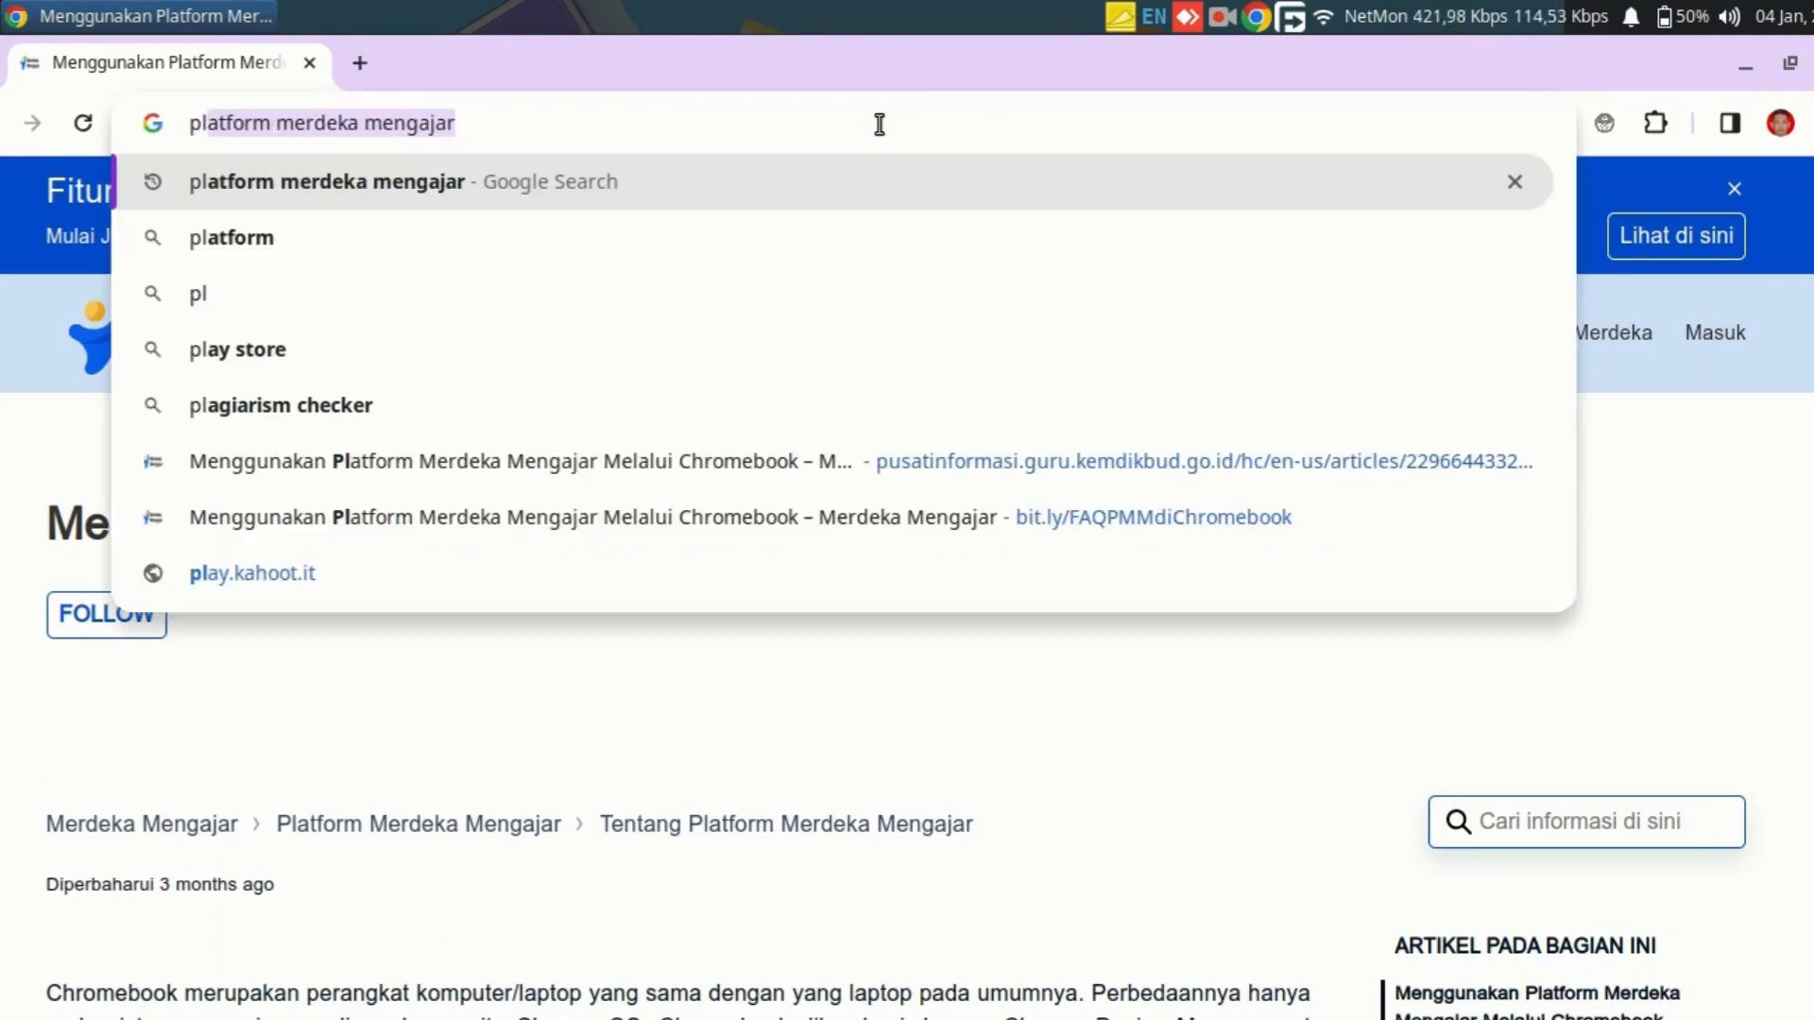
key("Return")
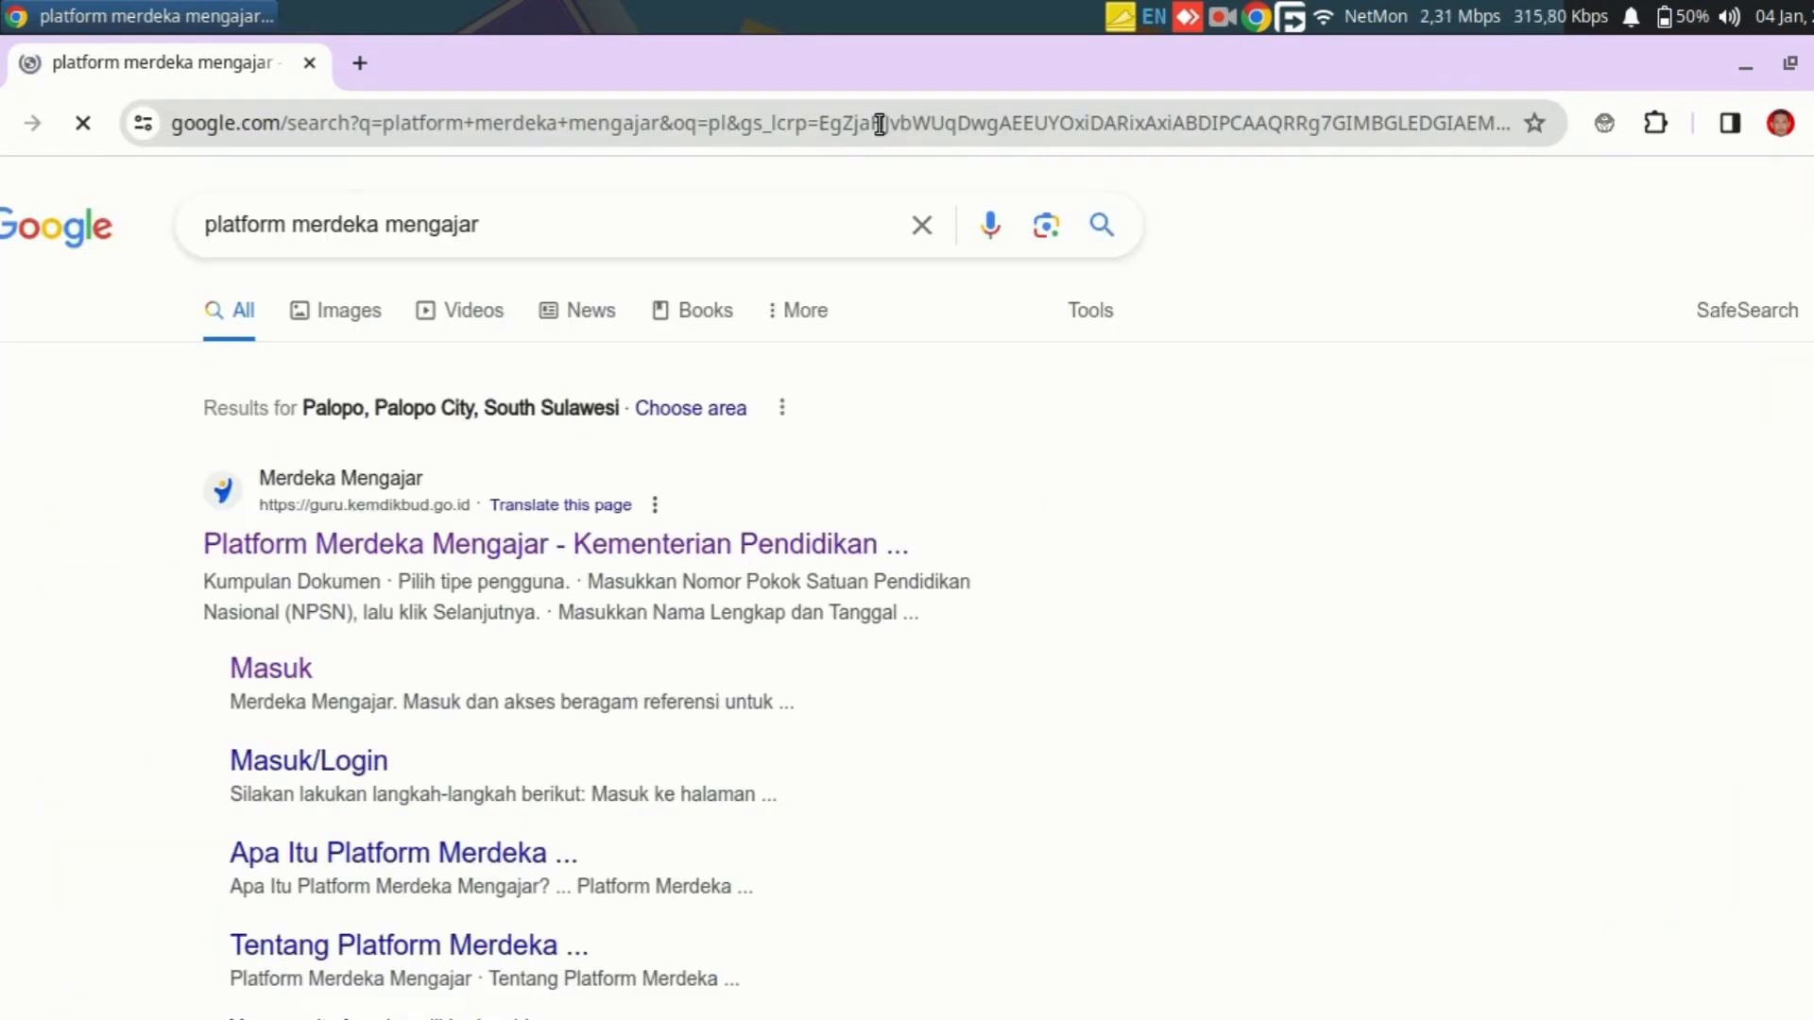
left_click(390, 543)
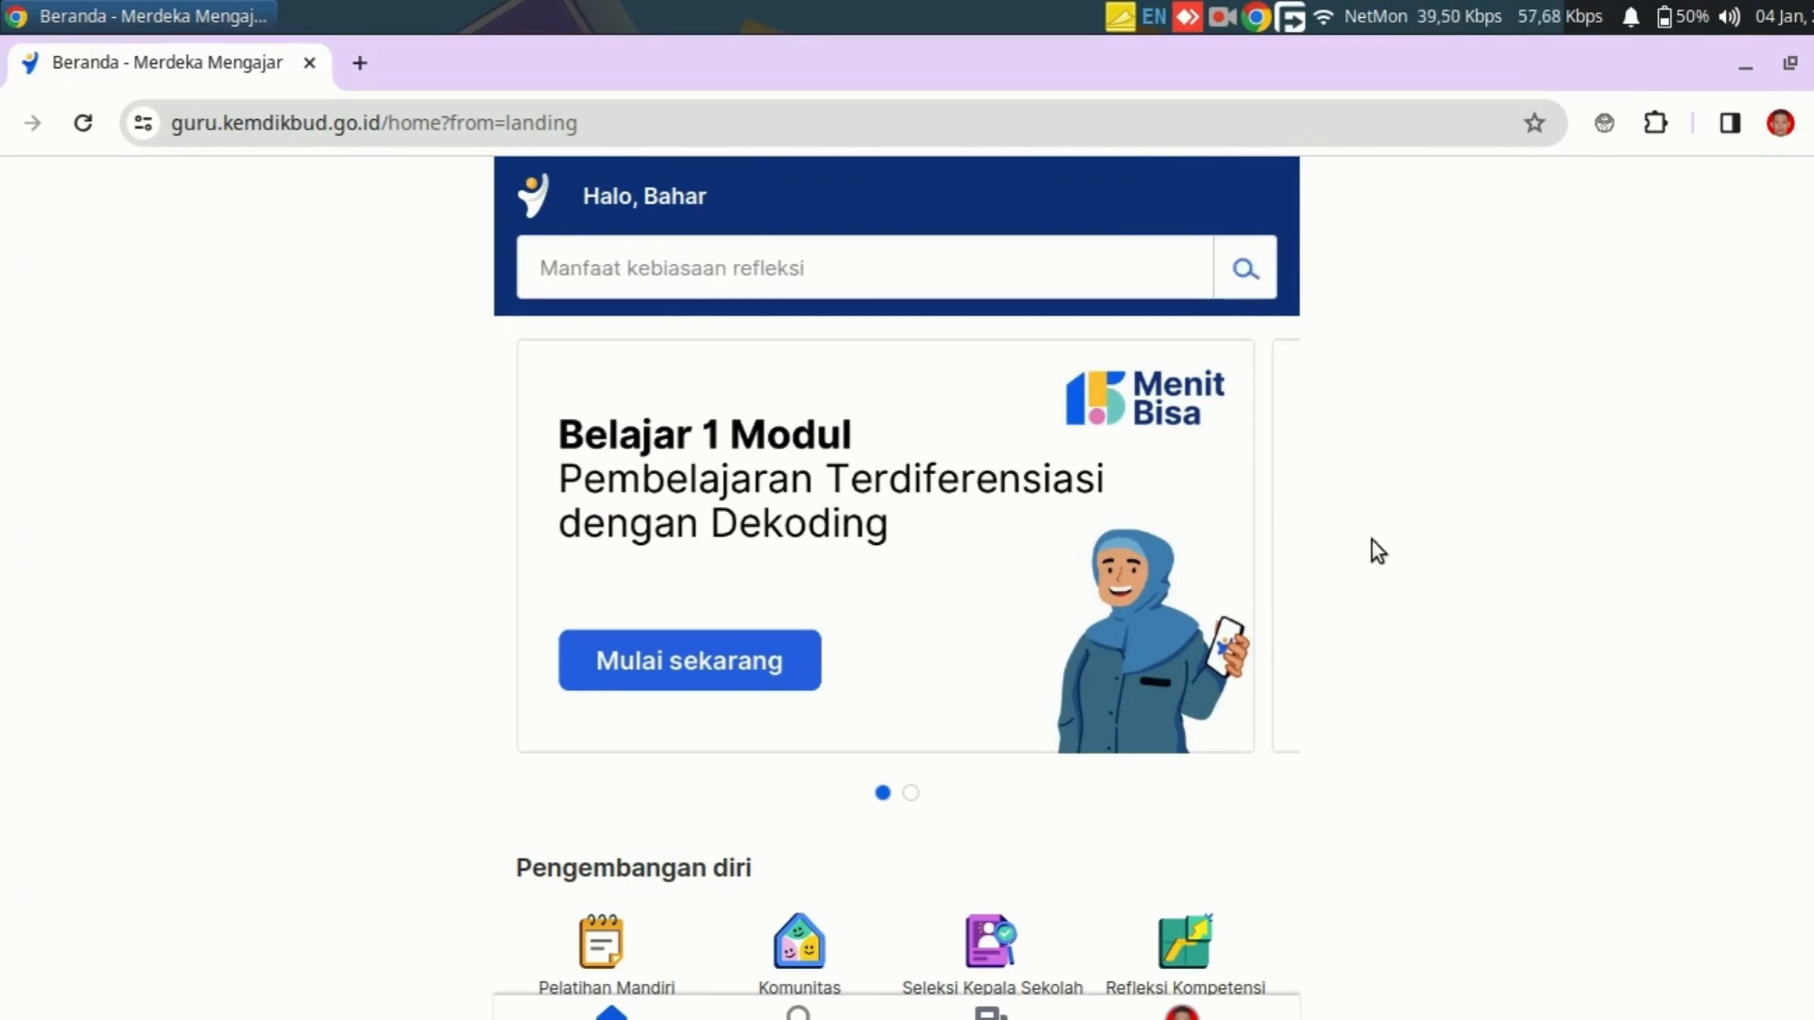
Open Pengelolaan Kinerja under Pengembangan diri and choose to stay on the current device
scroll(1418, 452, "down", 2)
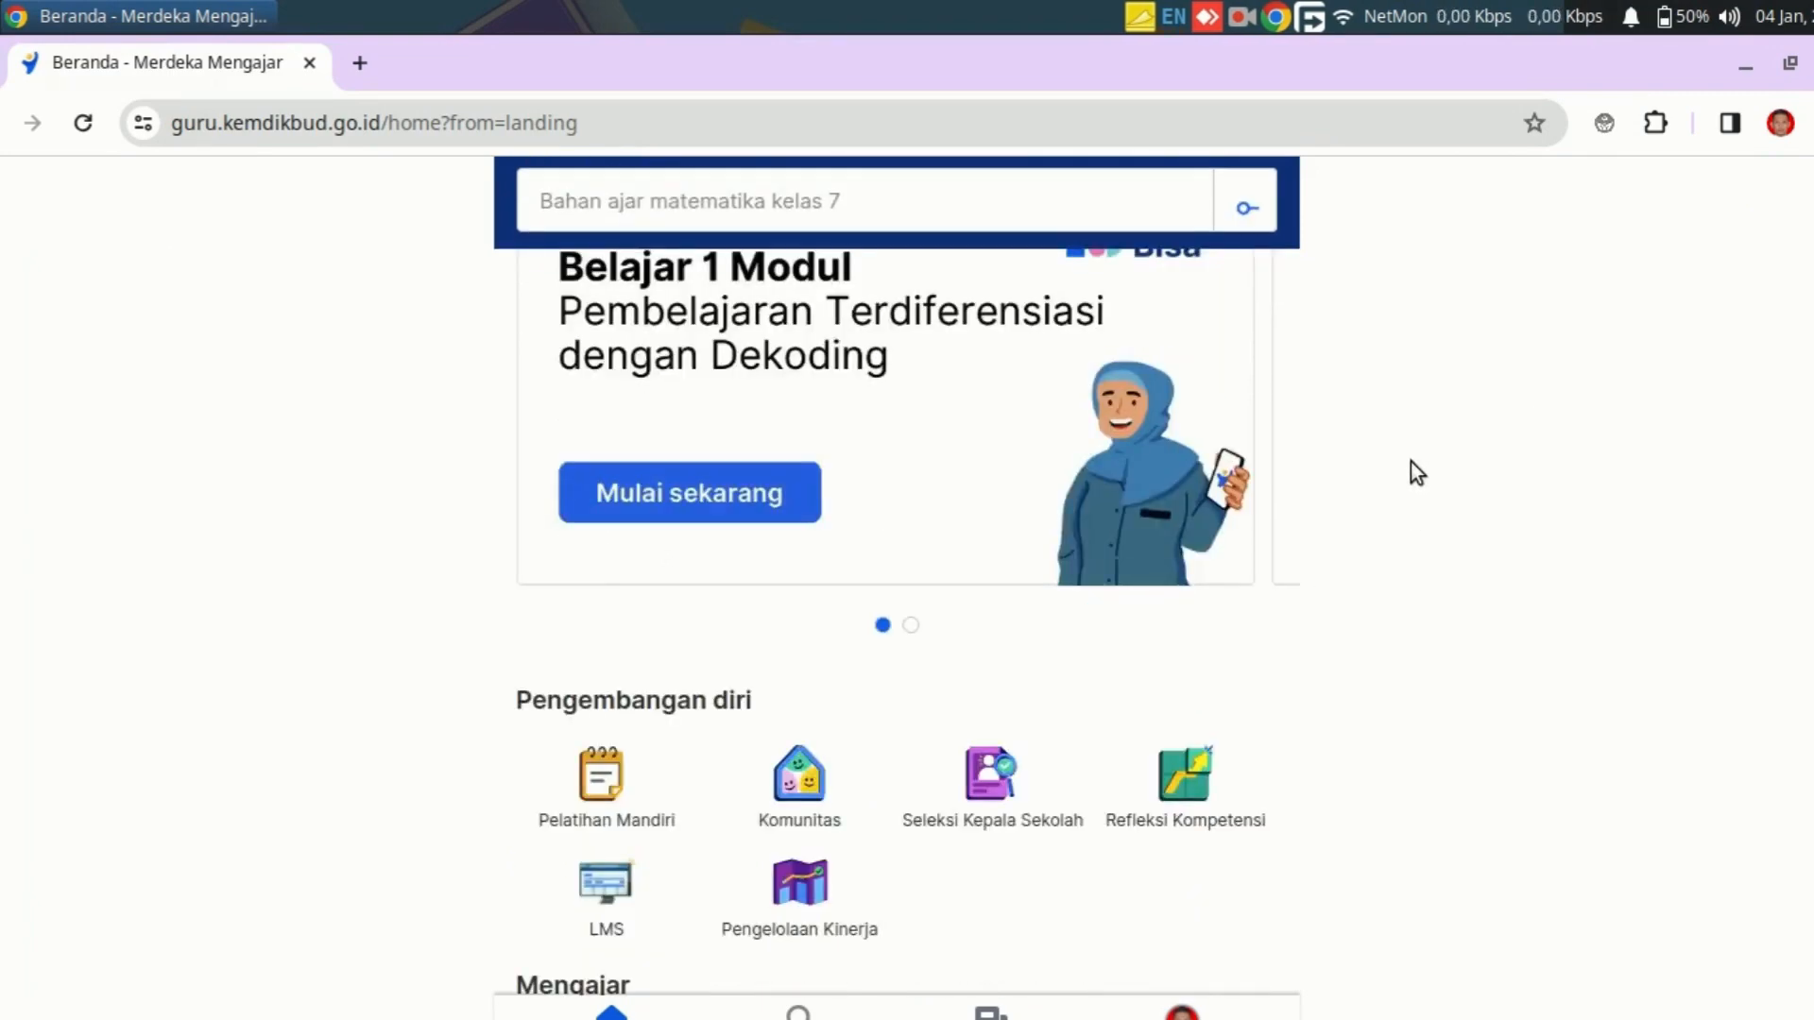
scroll(1410, 463, "down", 2)
scroll(1397, 520, "down", 1)
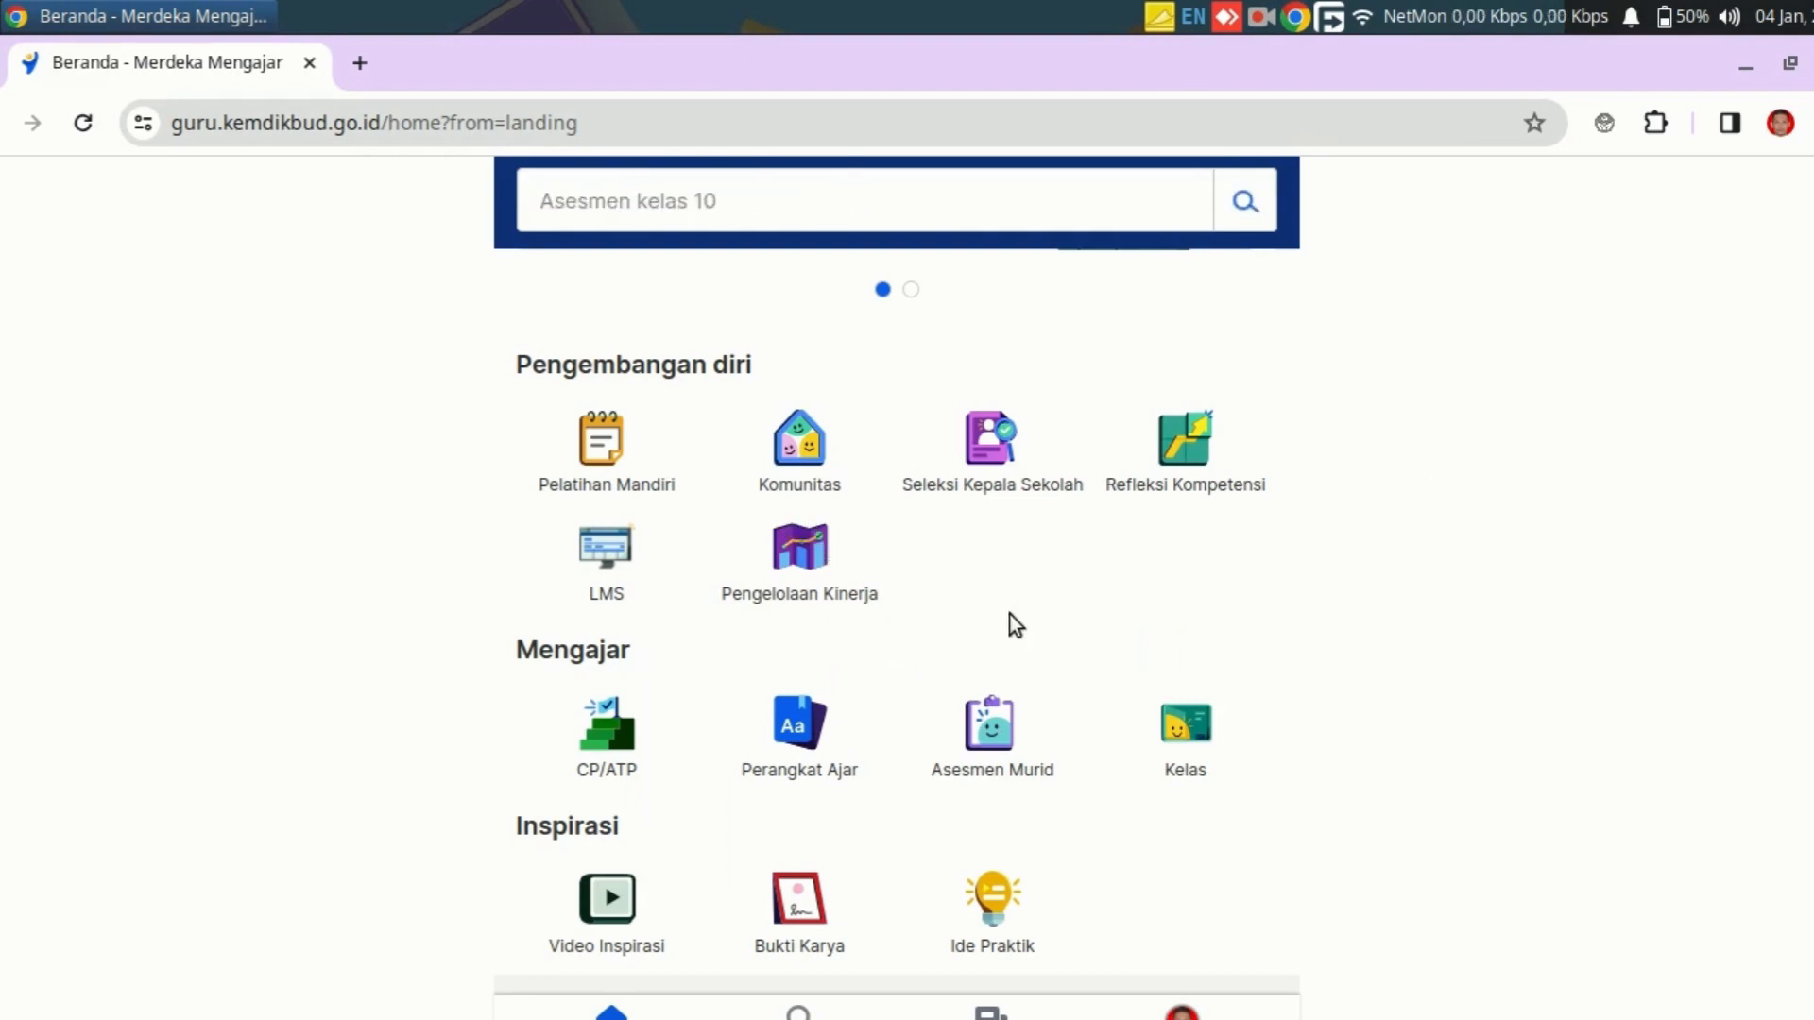
left_click(799, 567)
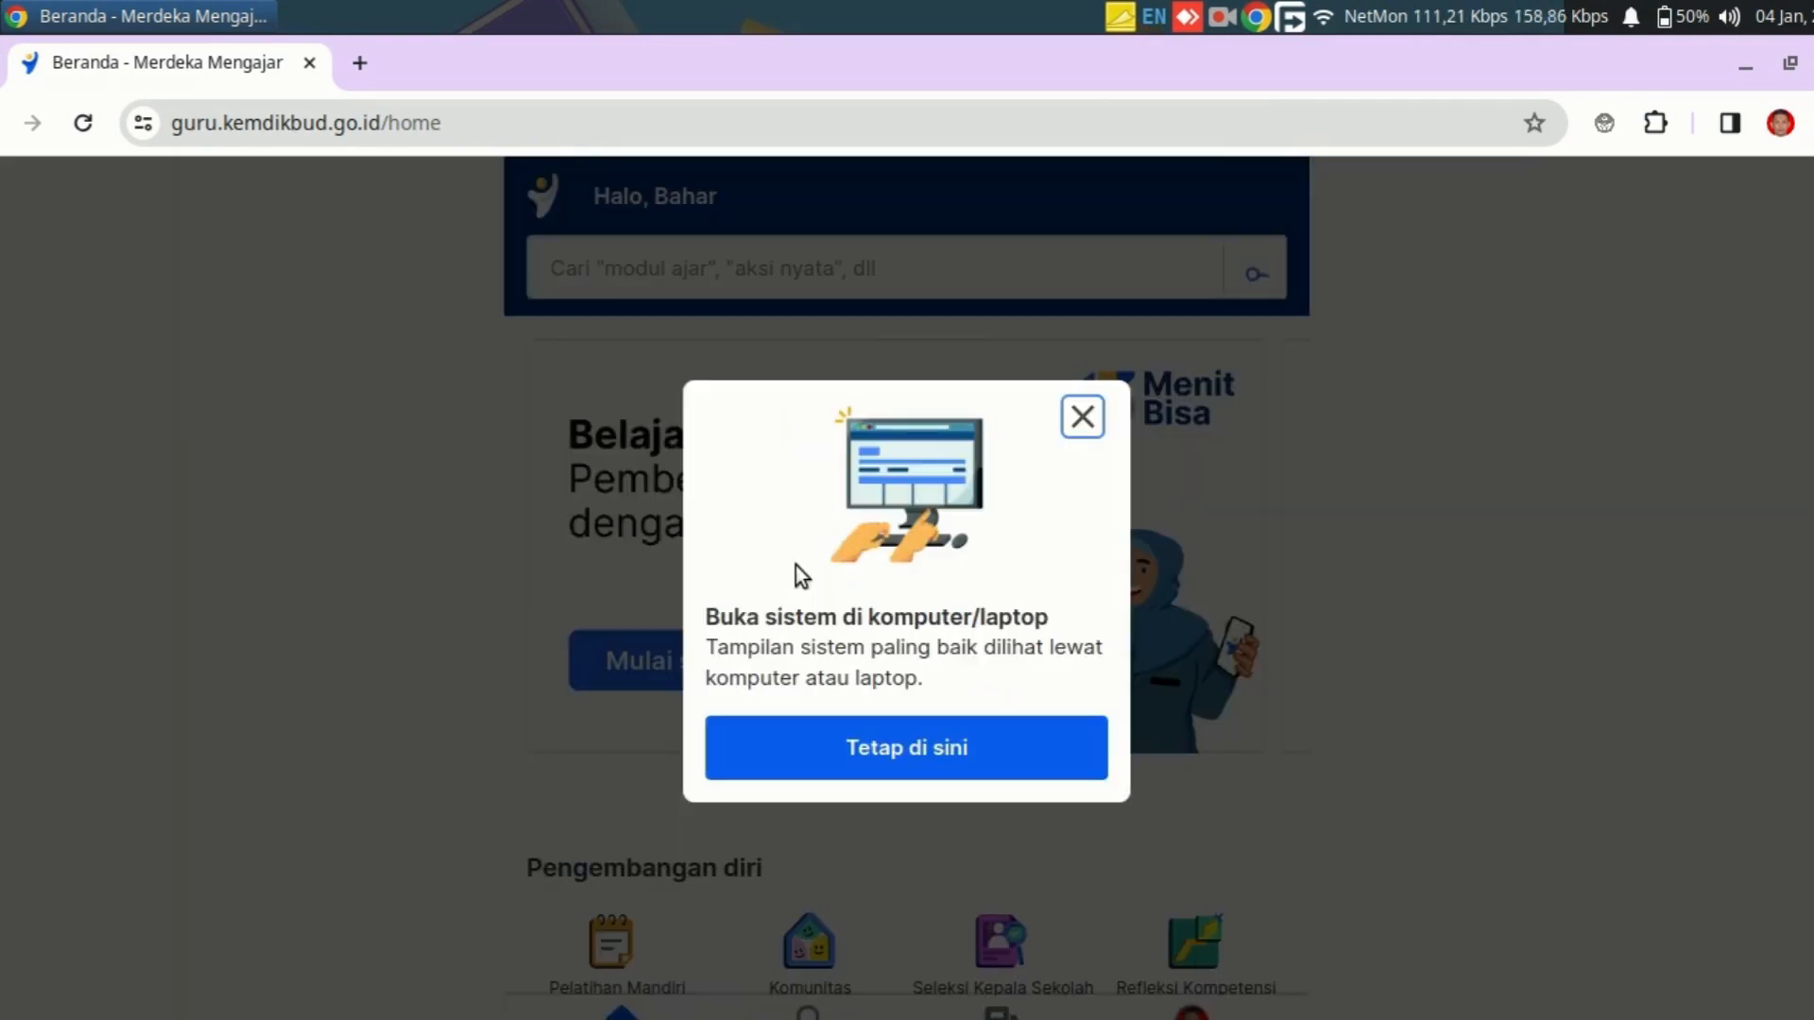
left_click(927, 757)
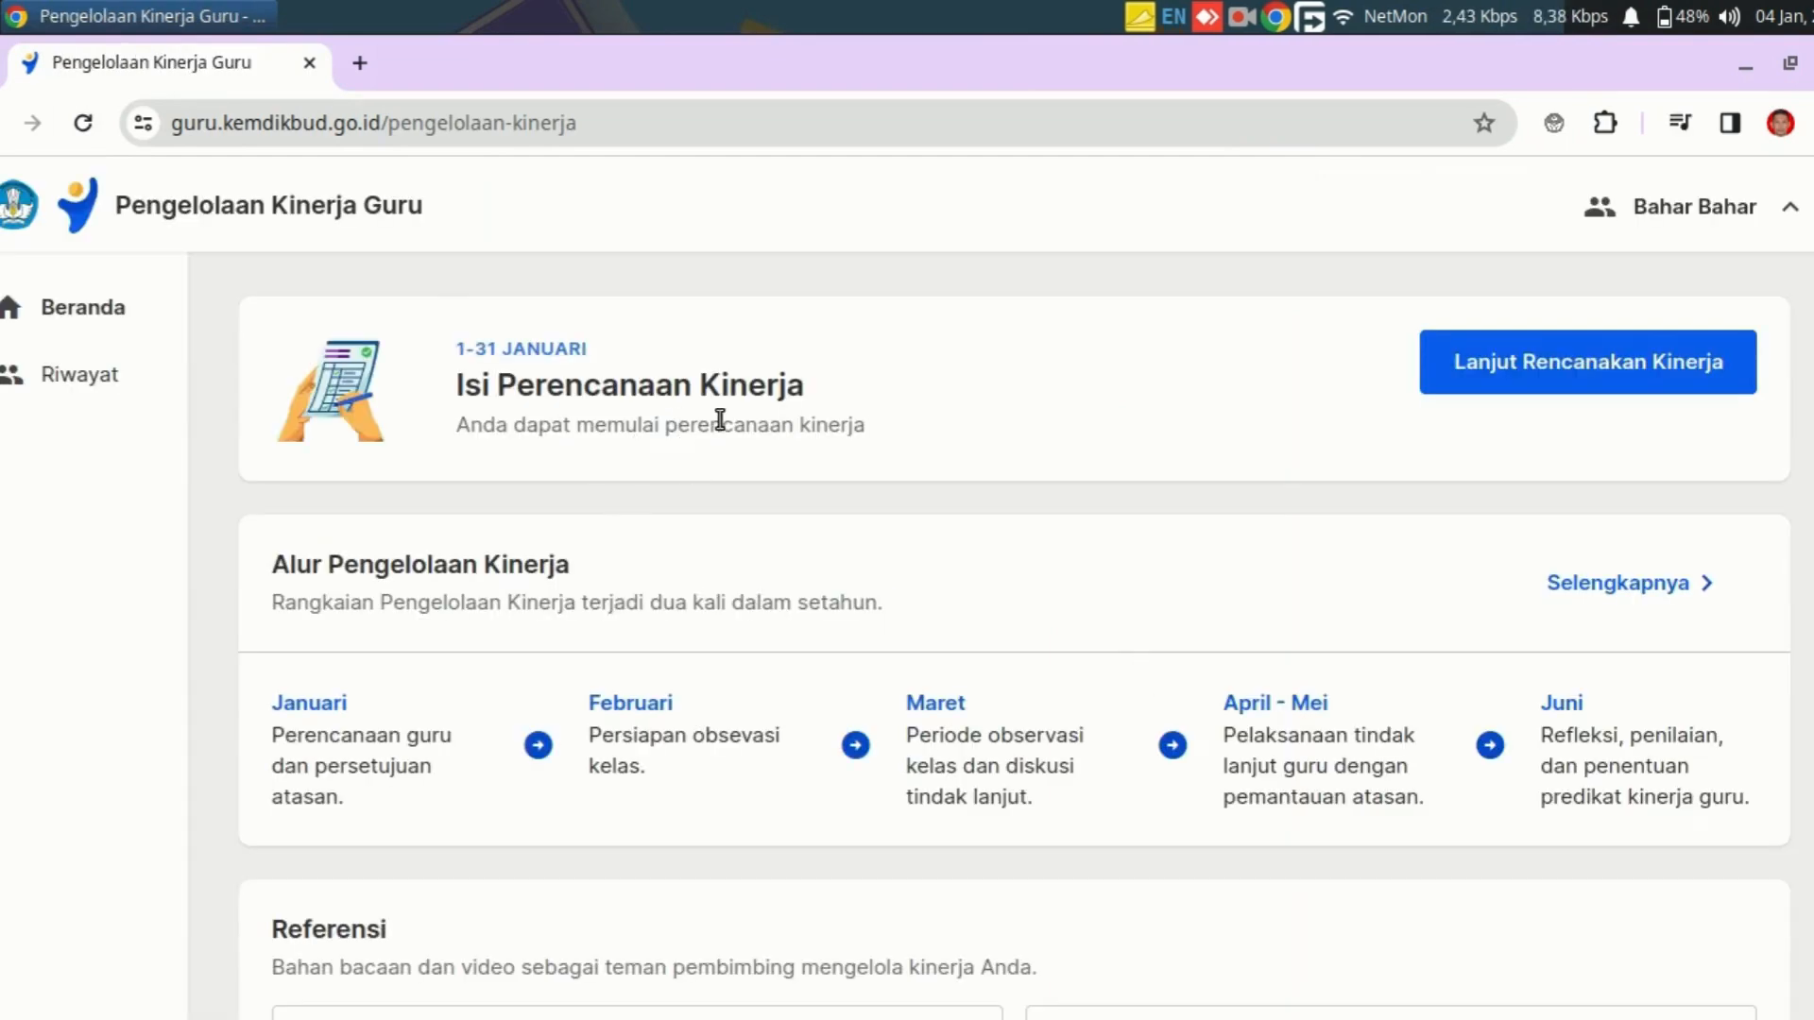
Continue the January performance planning from the Isi Perencanaan Kinerja card
scroll(718, 421, "down", 2)
scroll(712, 429, "up", 2)
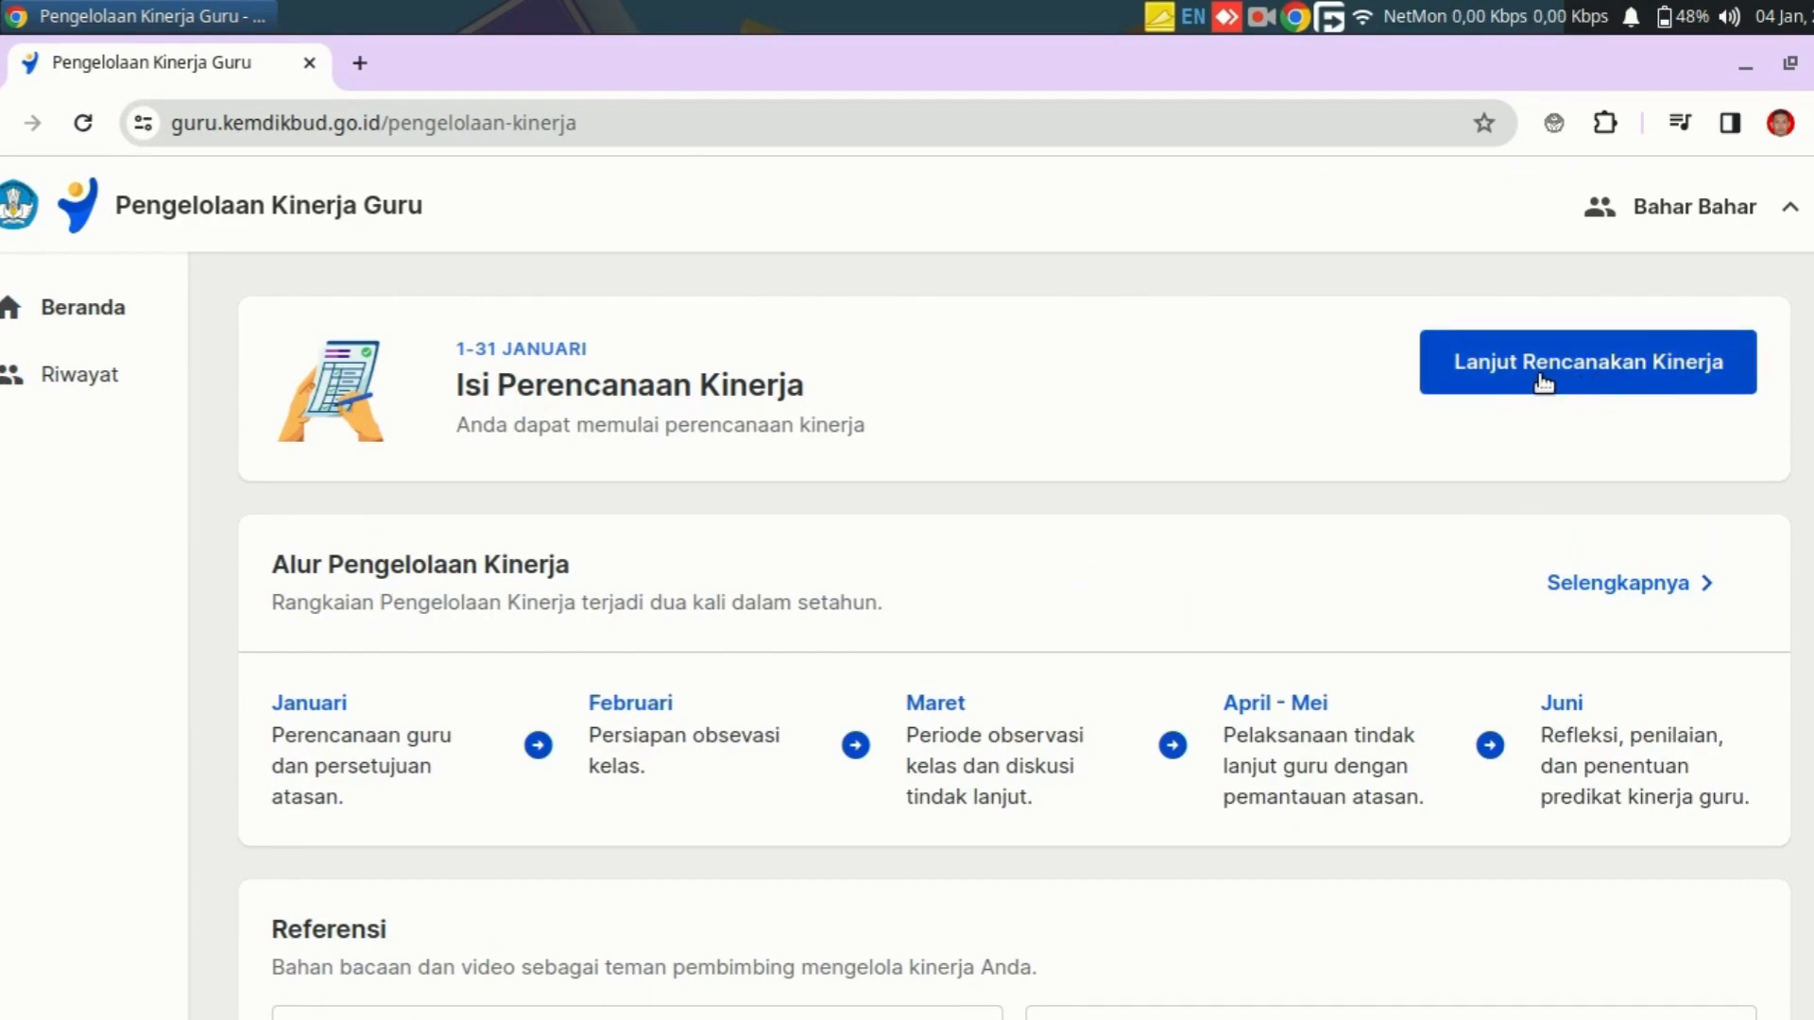
left_click(1646, 378)
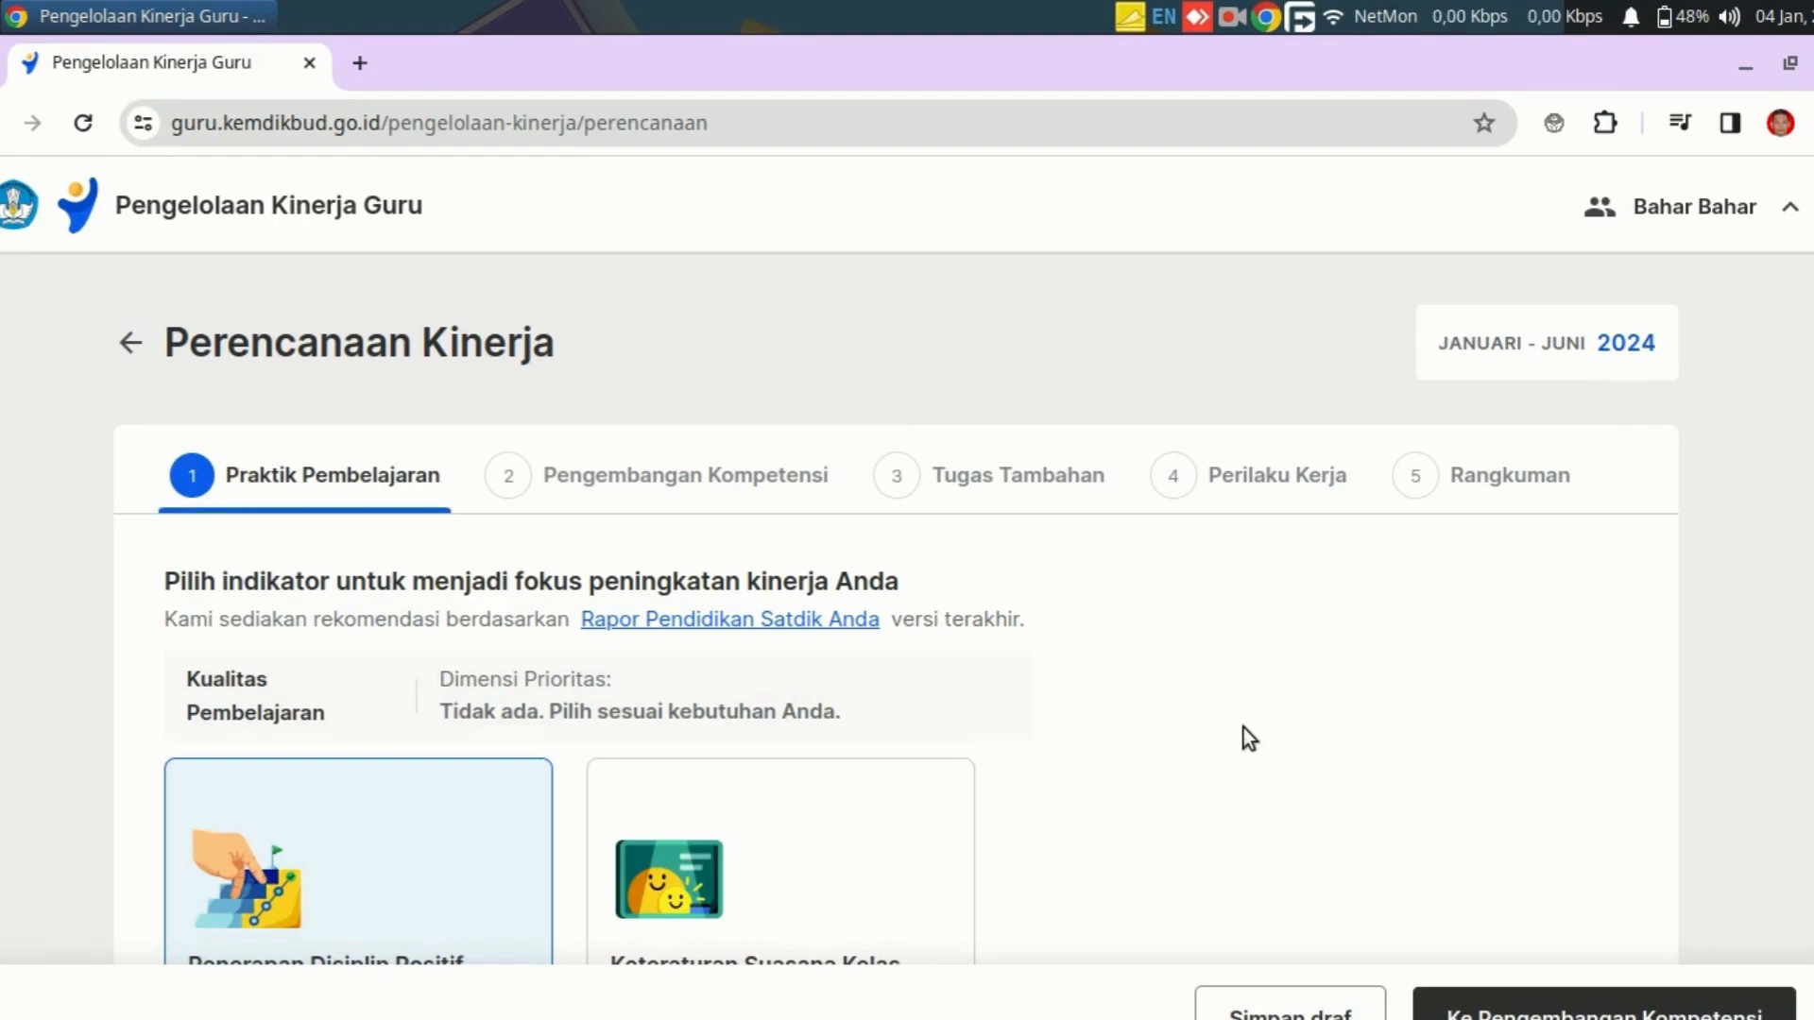
Review the school's Rapor Pendidikan Satdik ratings for the Kualitas Pembelajaran dimensions and acknowledge the report
scroll(1114, 671, "down", 2)
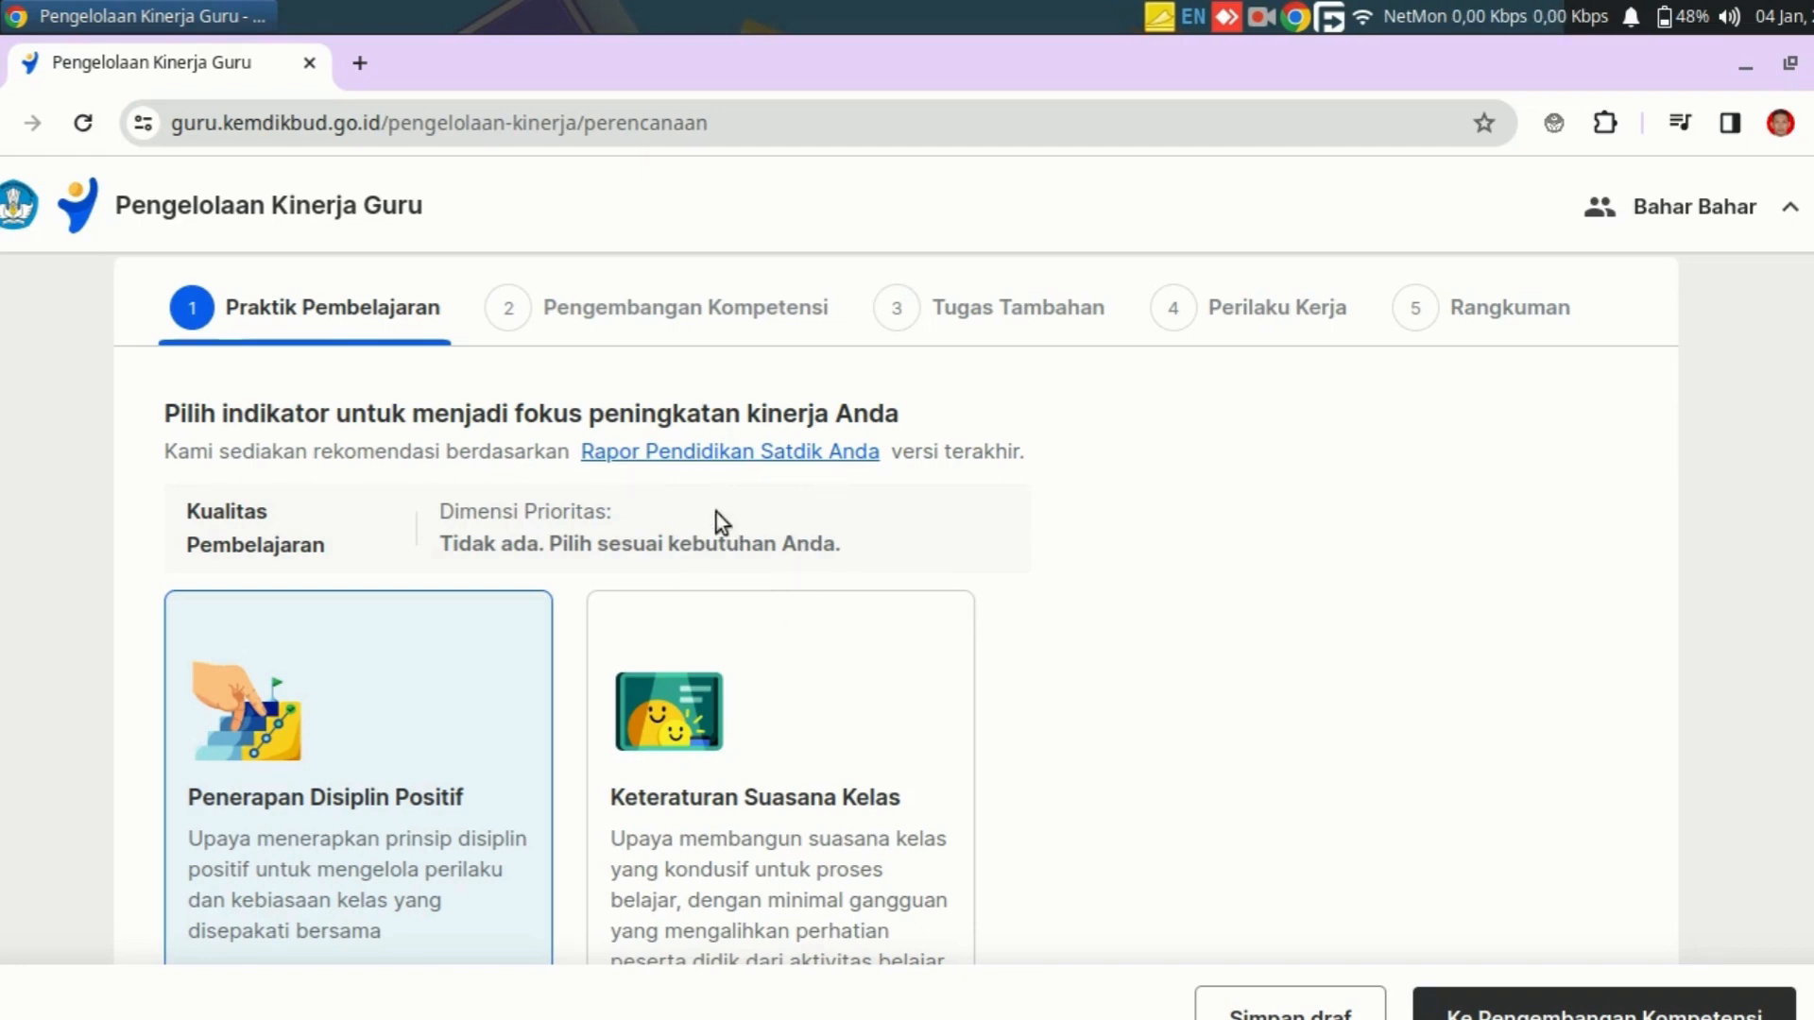
left_click(713, 457)
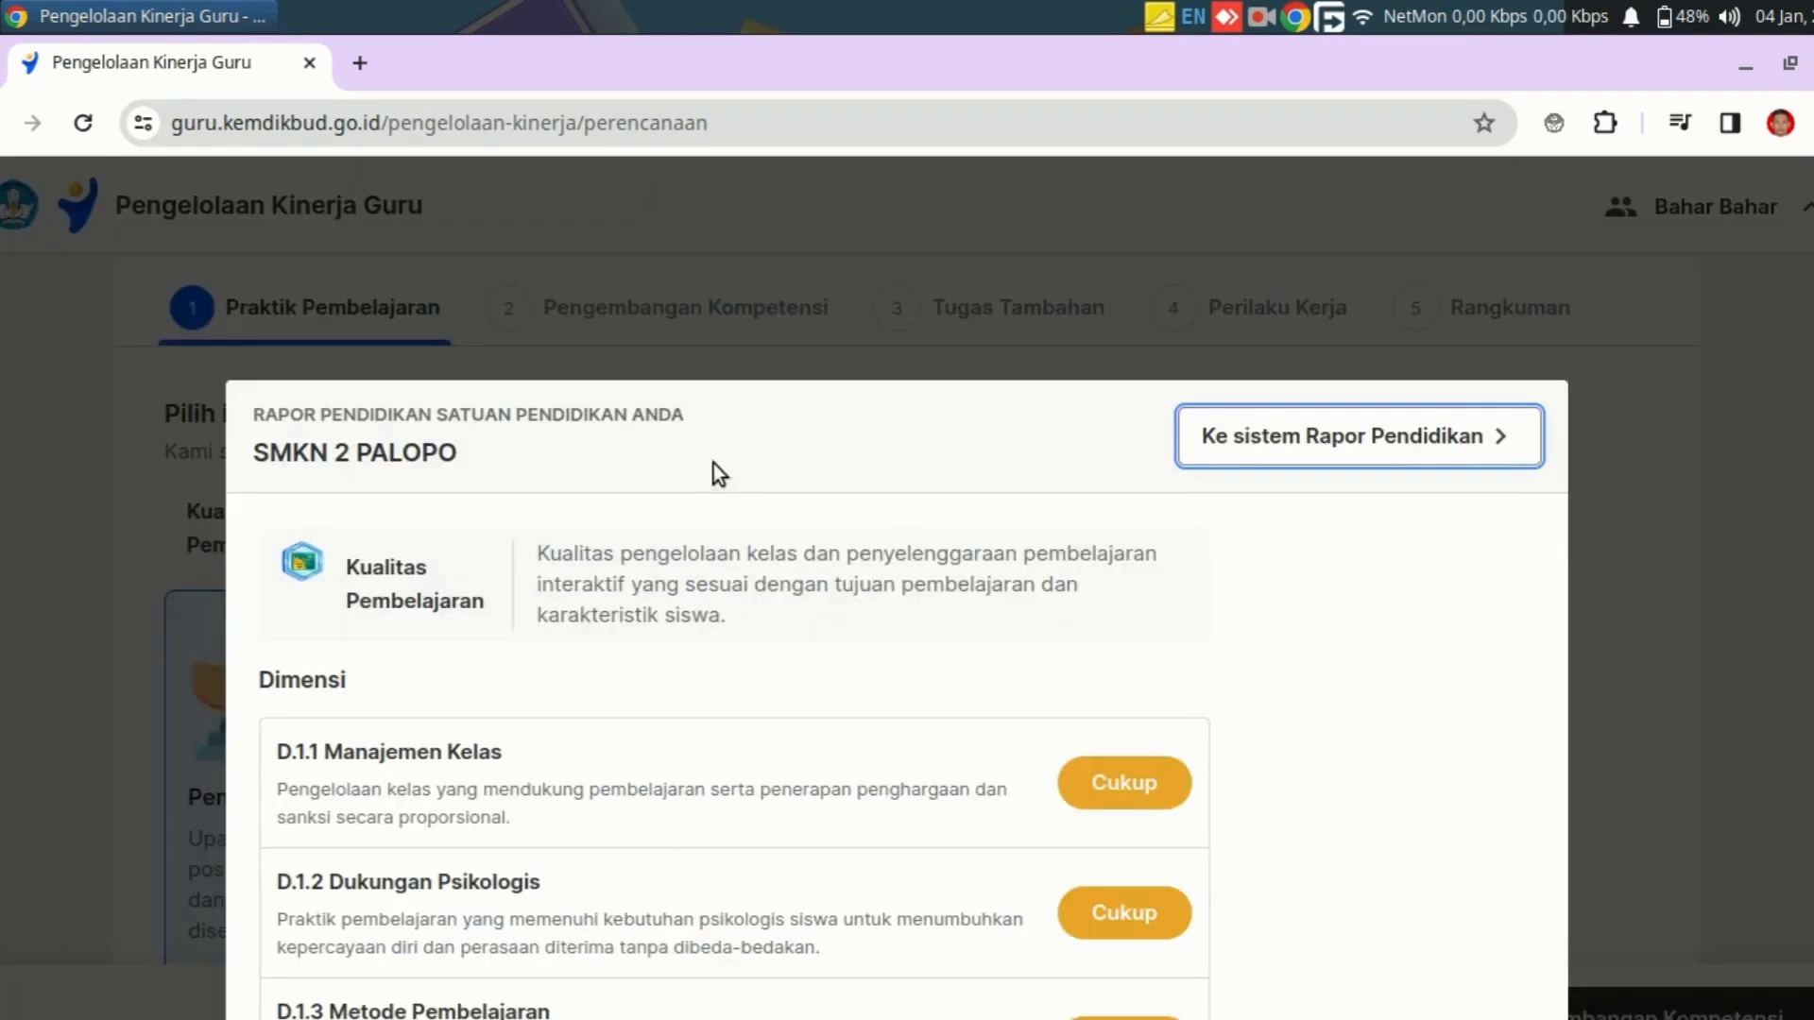
scroll(897, 665, "down", 2)
scroll(705, 763, "down", 2)
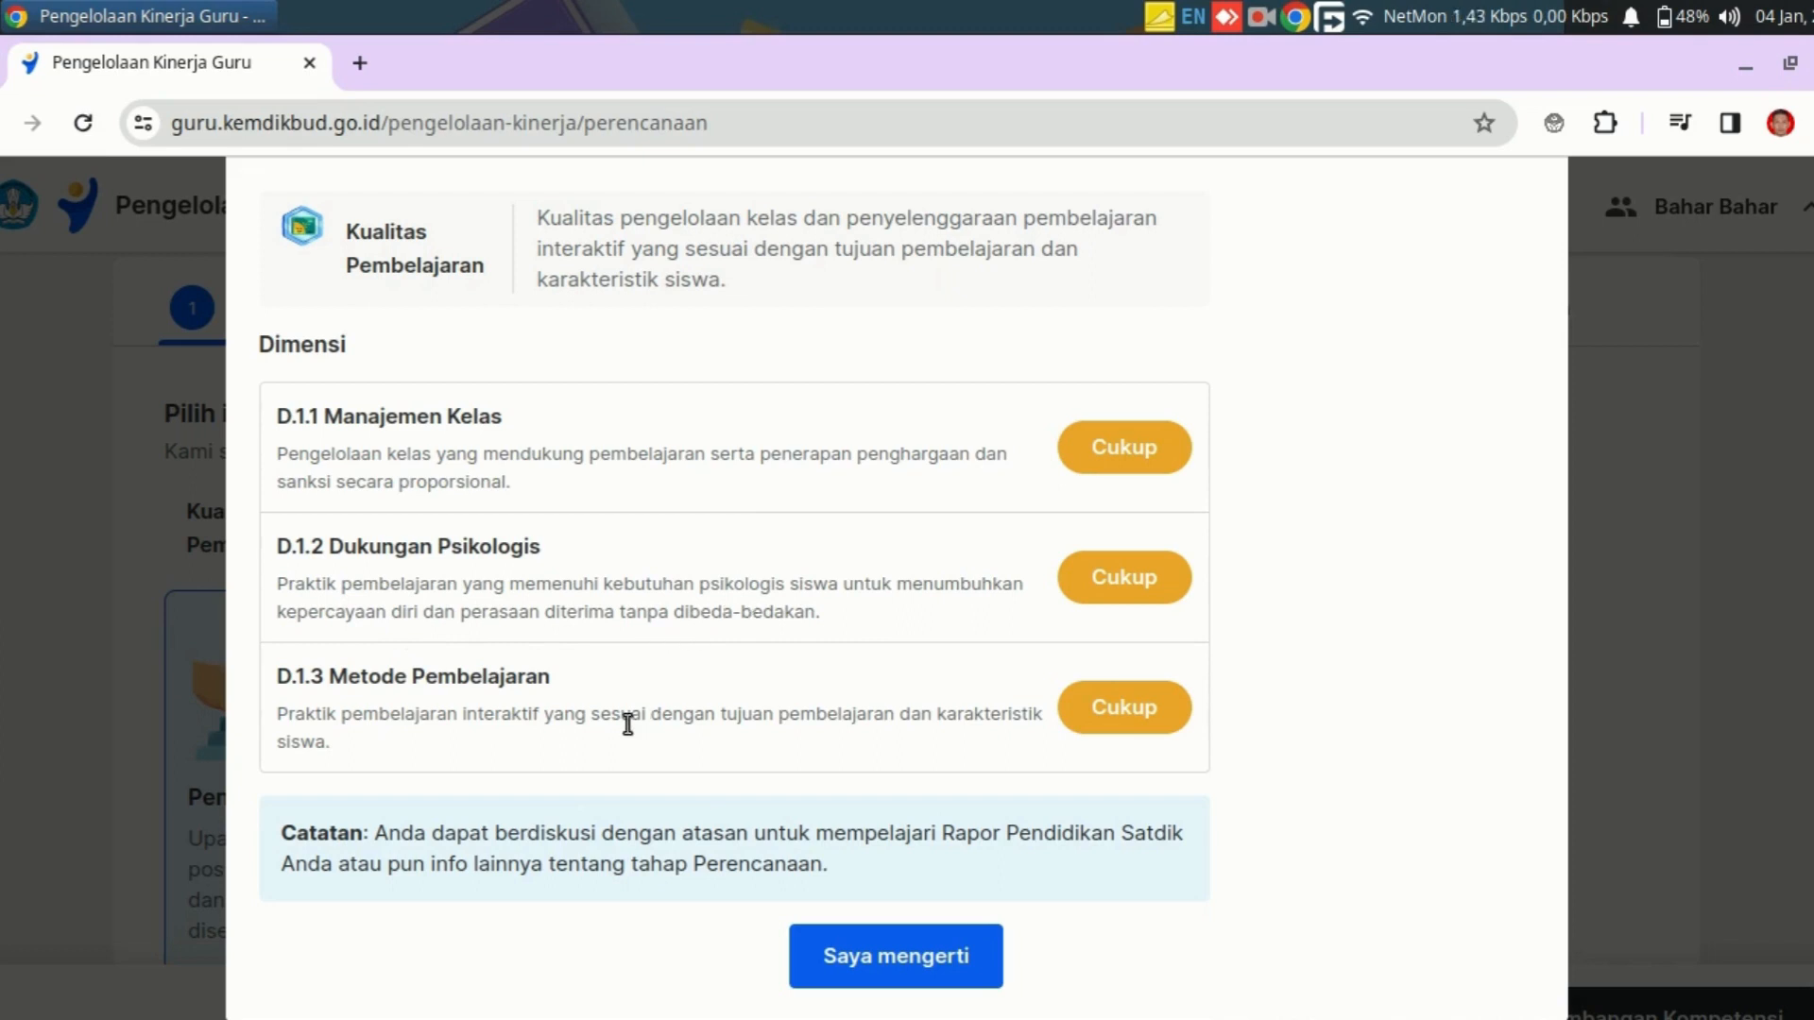
scroll(531, 733, "down", 1)
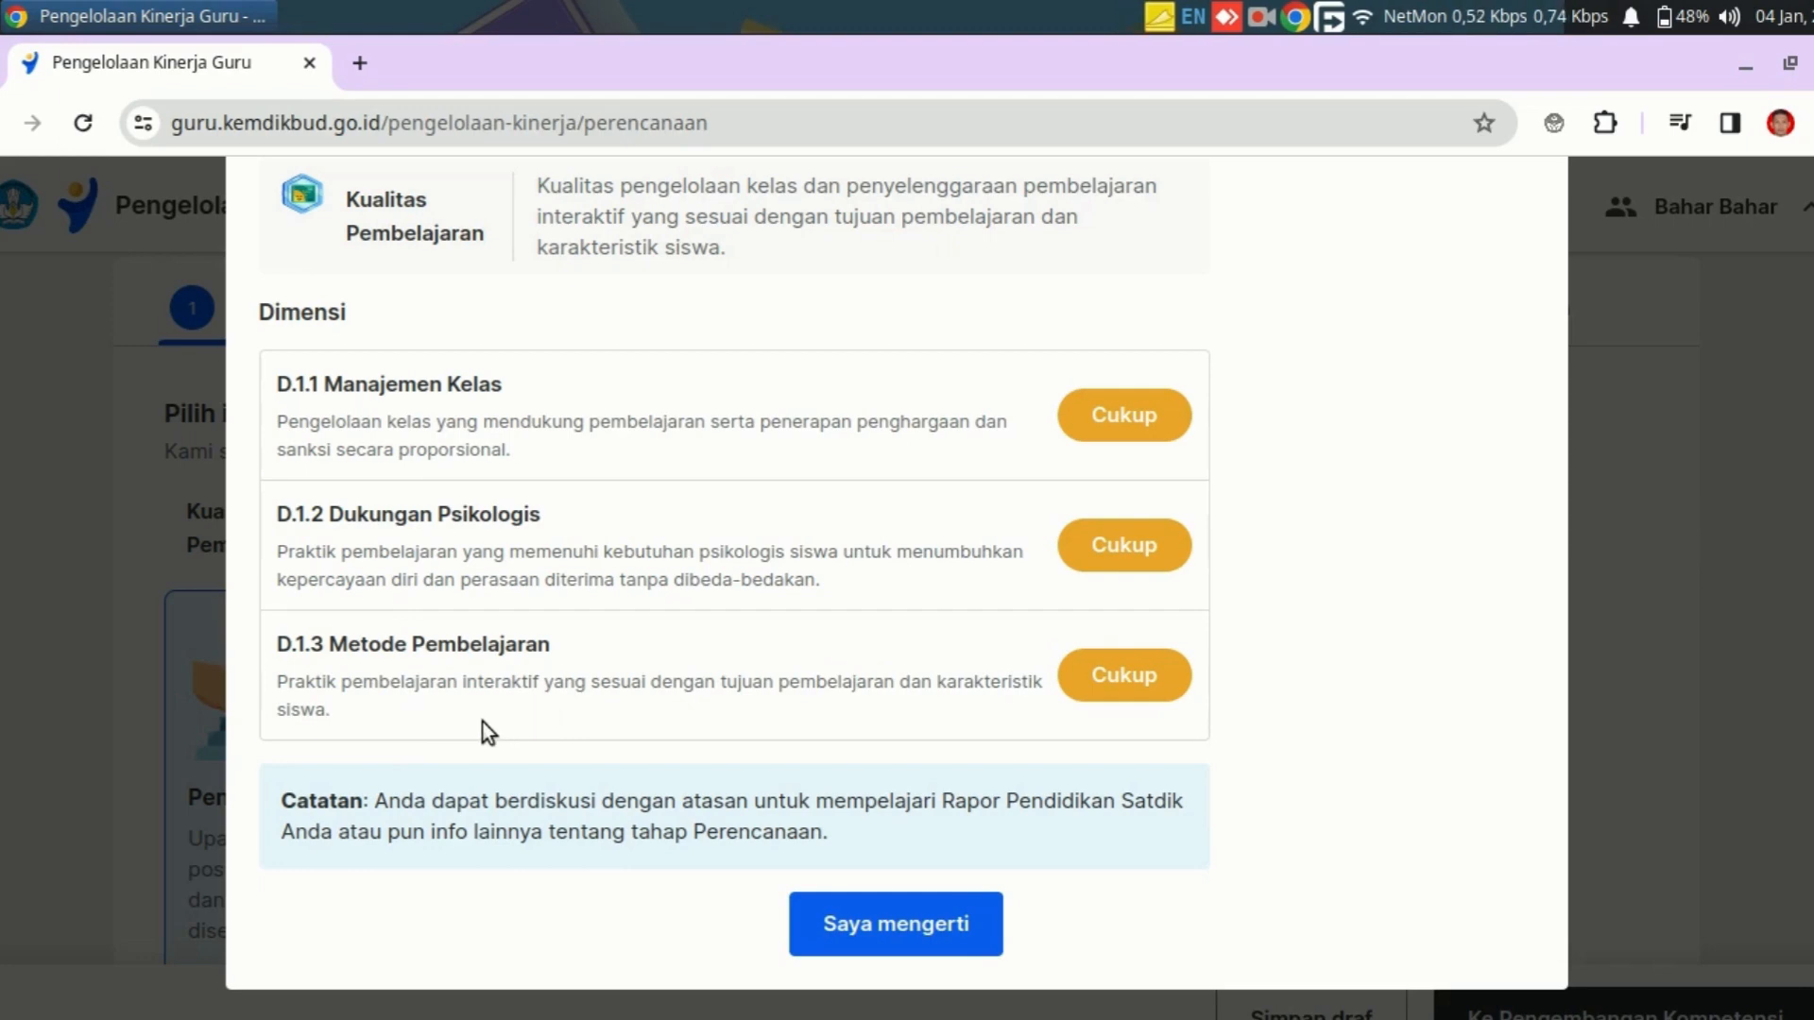
left_click(851, 918)
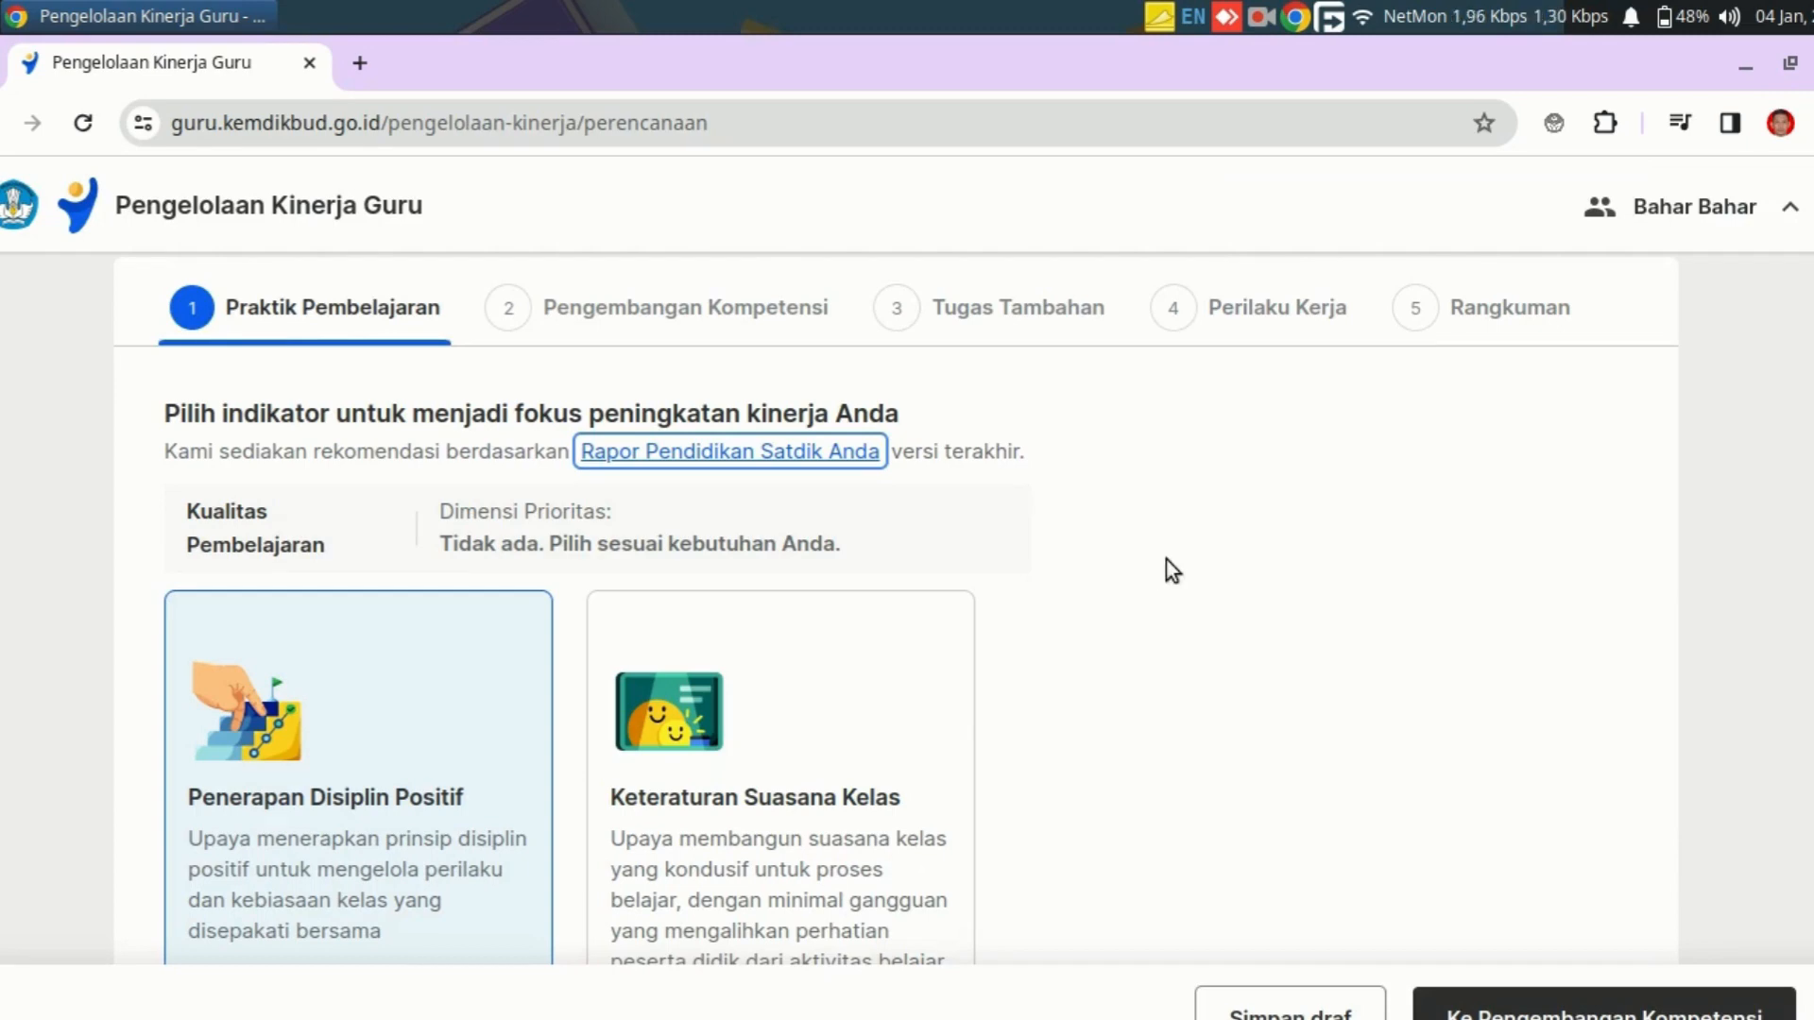
Review the Praktik Pembelajaran indicator cards, keep Penerapan Disiplin Positif selected, and proceed to Pengembangan Kompetensi
scroll(1166, 562, "down", 2)
scroll(974, 641, "down", 10)
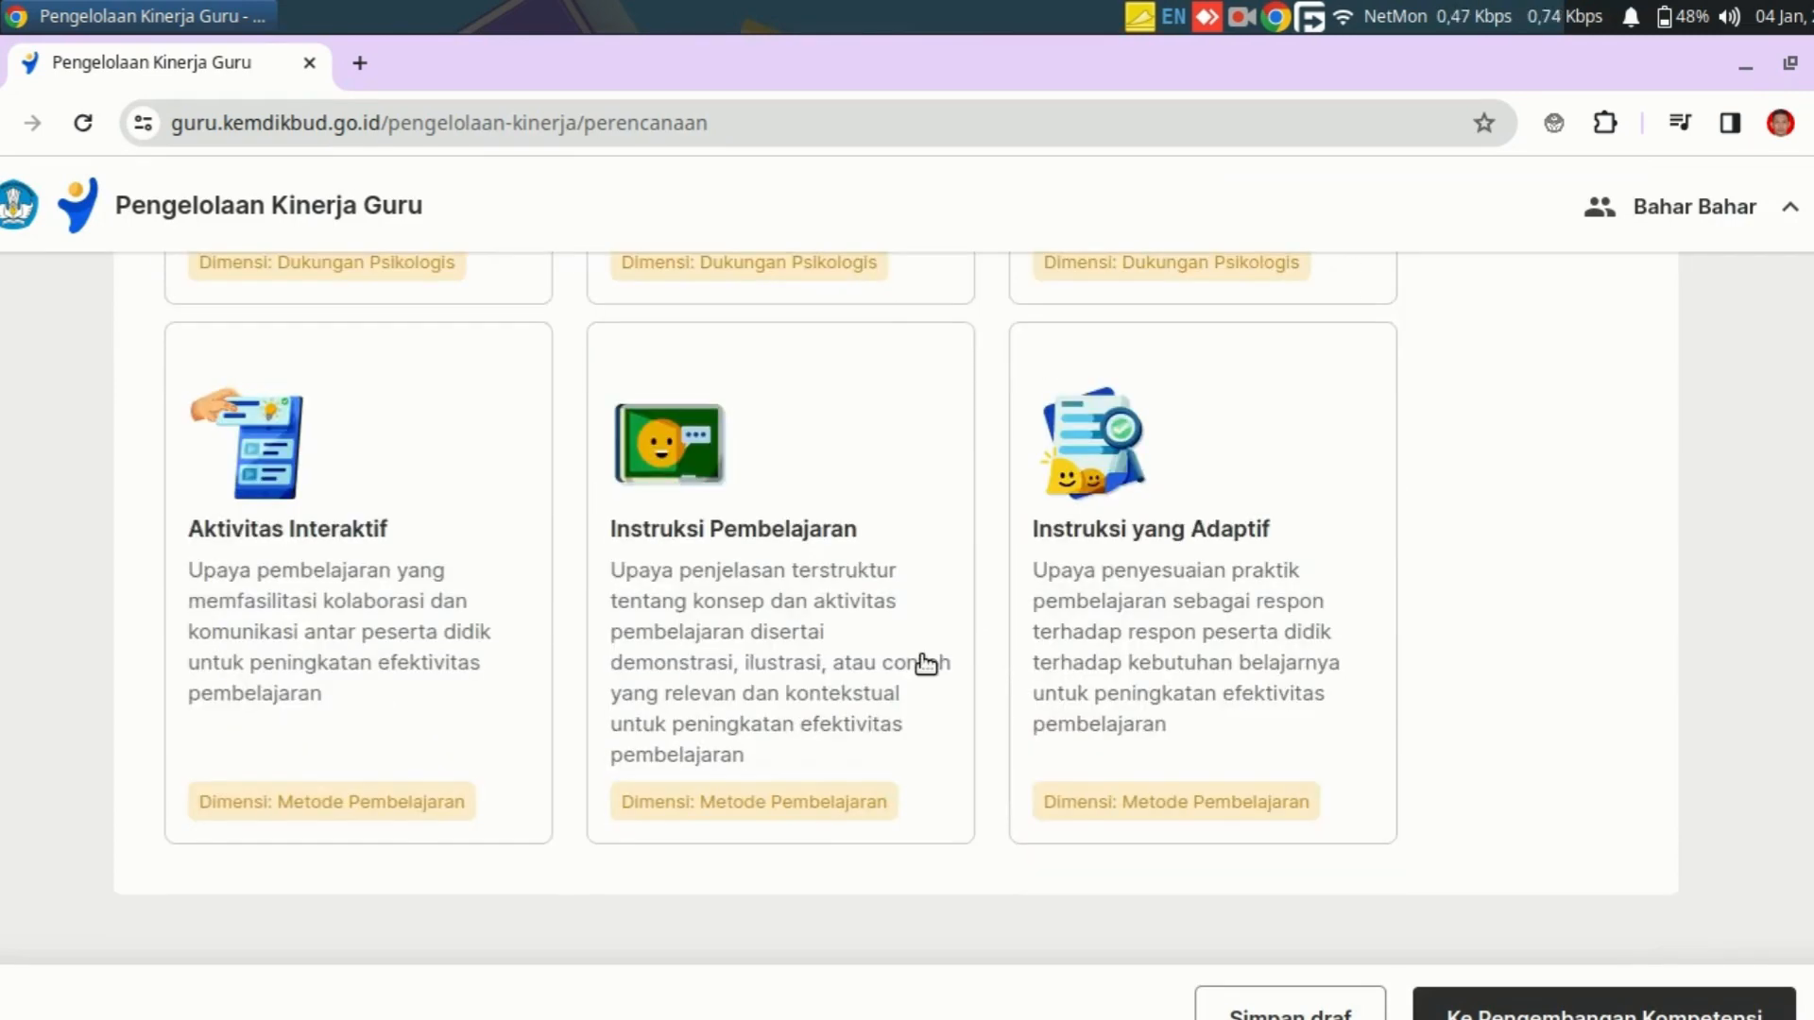
scroll(924, 662, "up", 8)
scroll(926, 665, "down", 2)
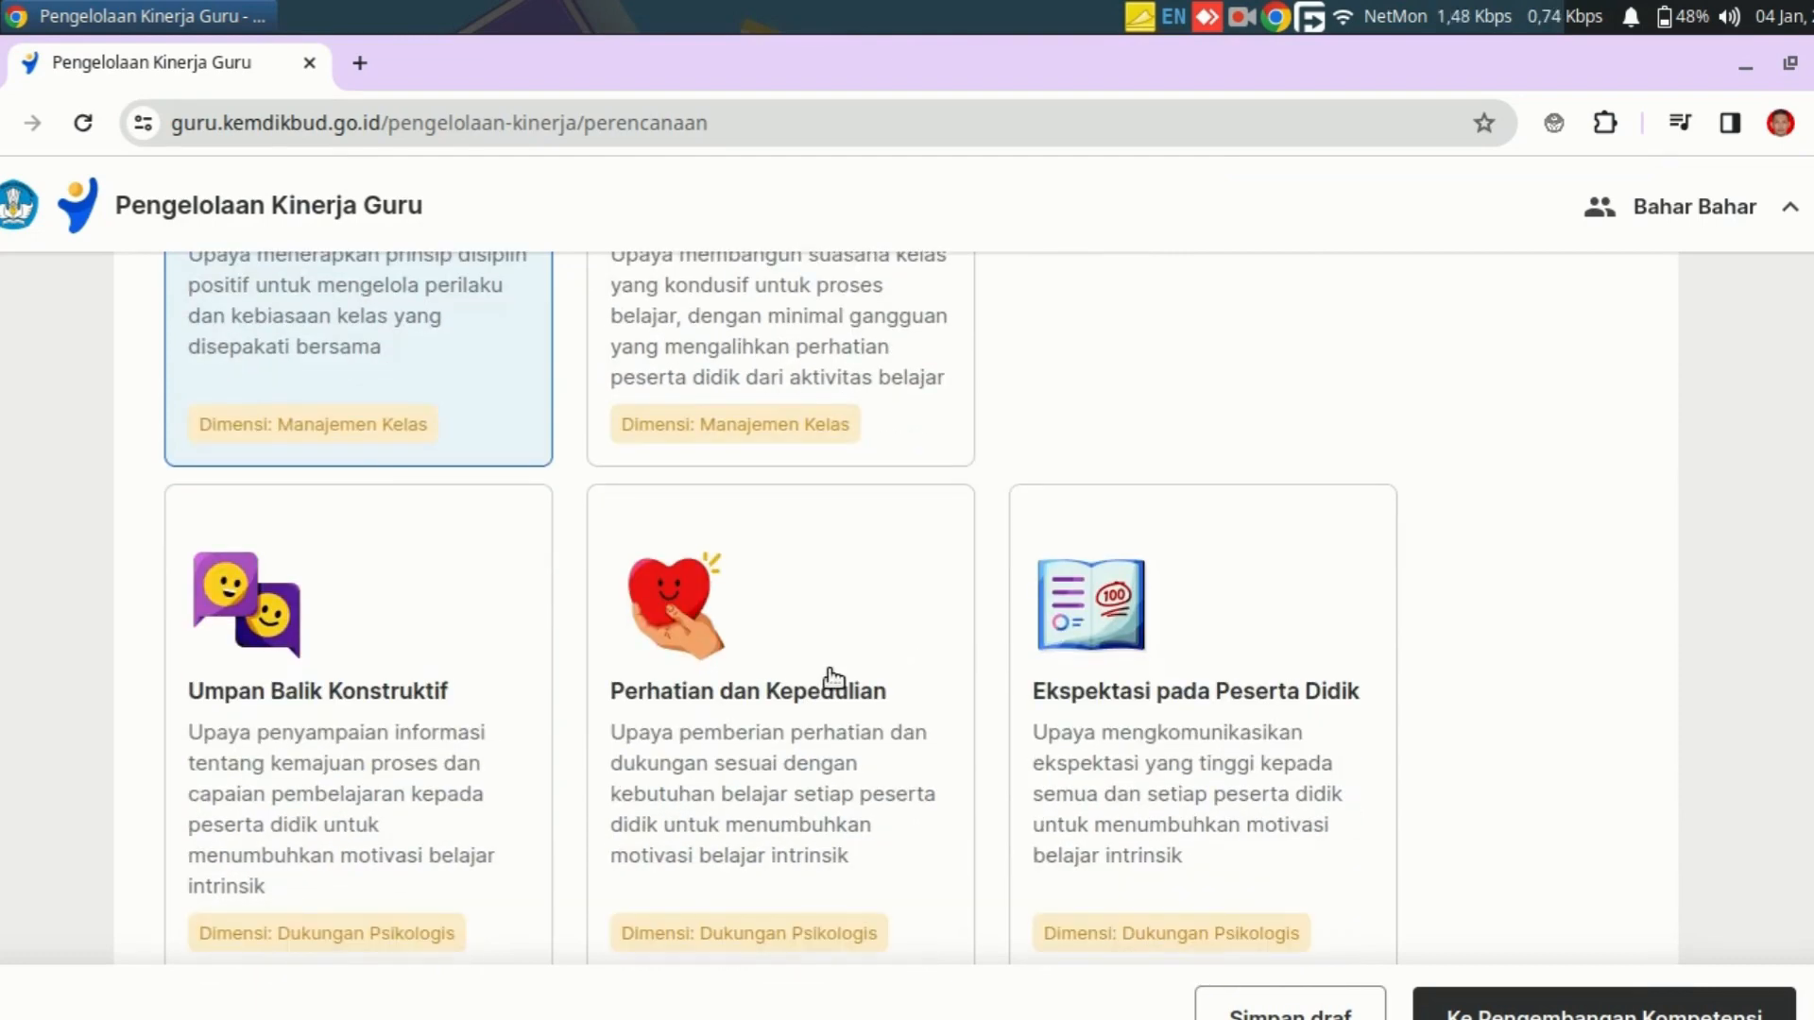
scroll(468, 462, "up", 2)
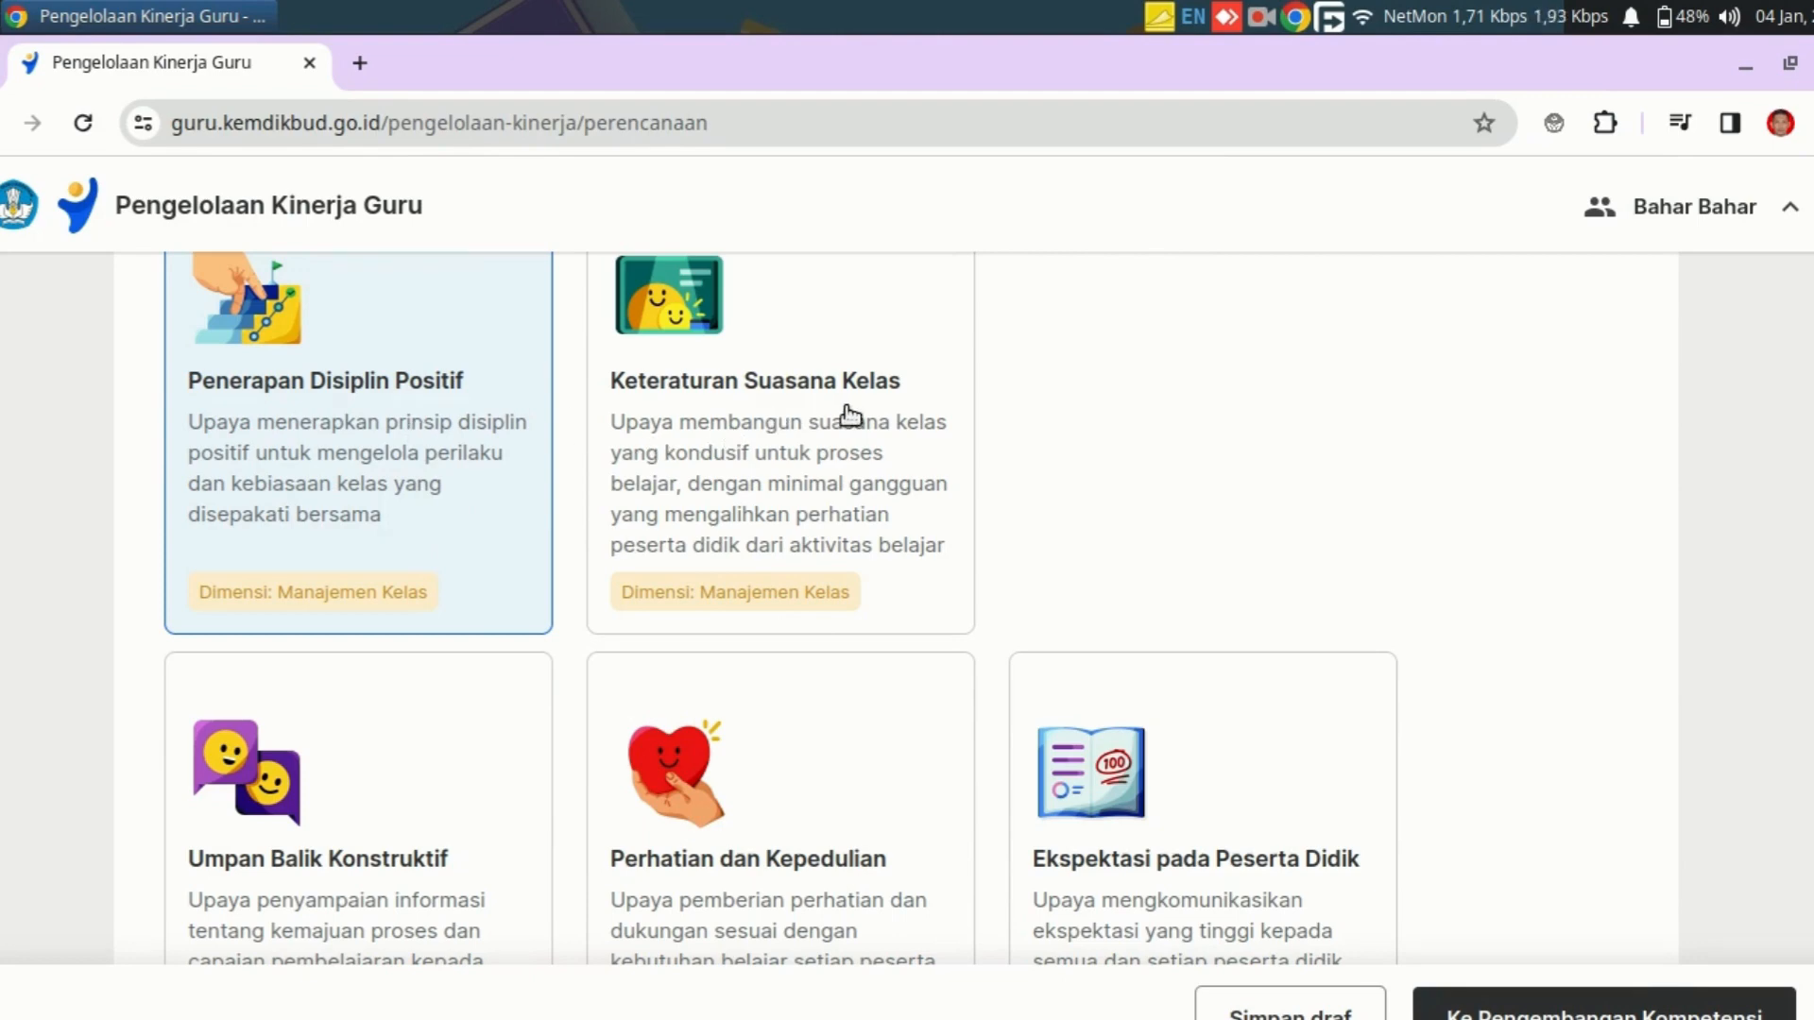
scroll(765, 557, "down", 4)
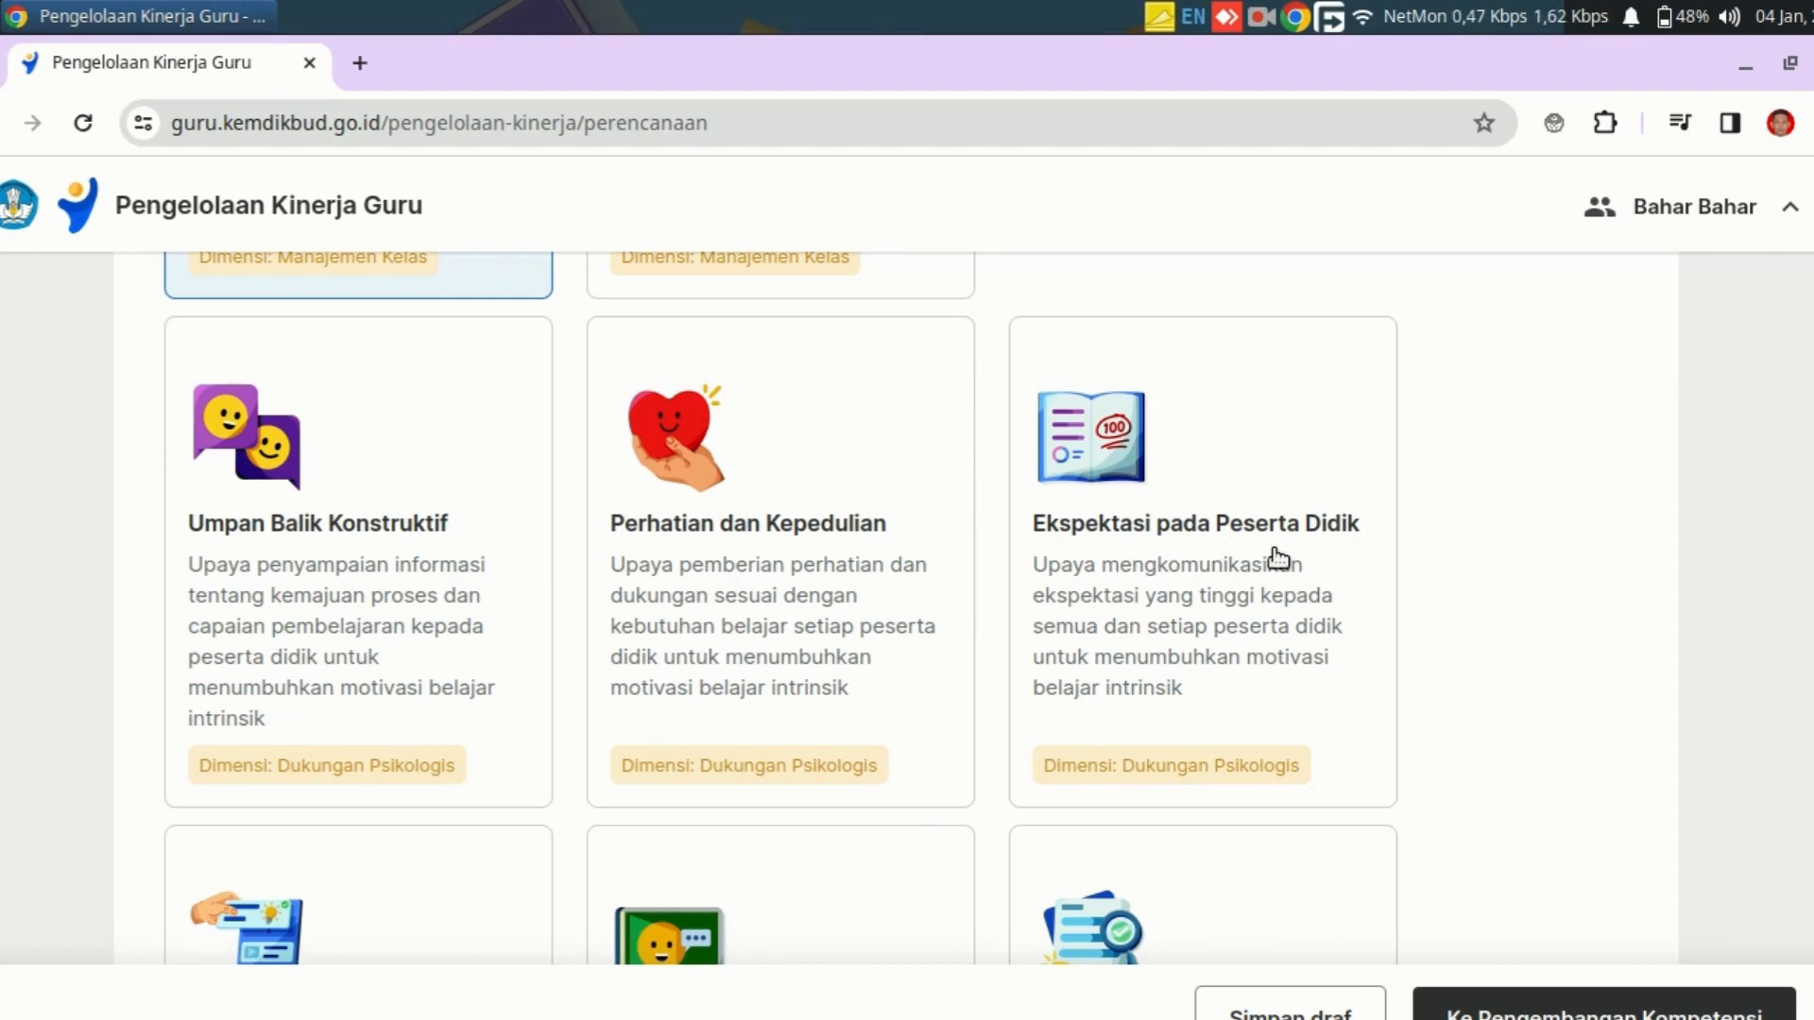
scroll(1280, 692, "down", 5)
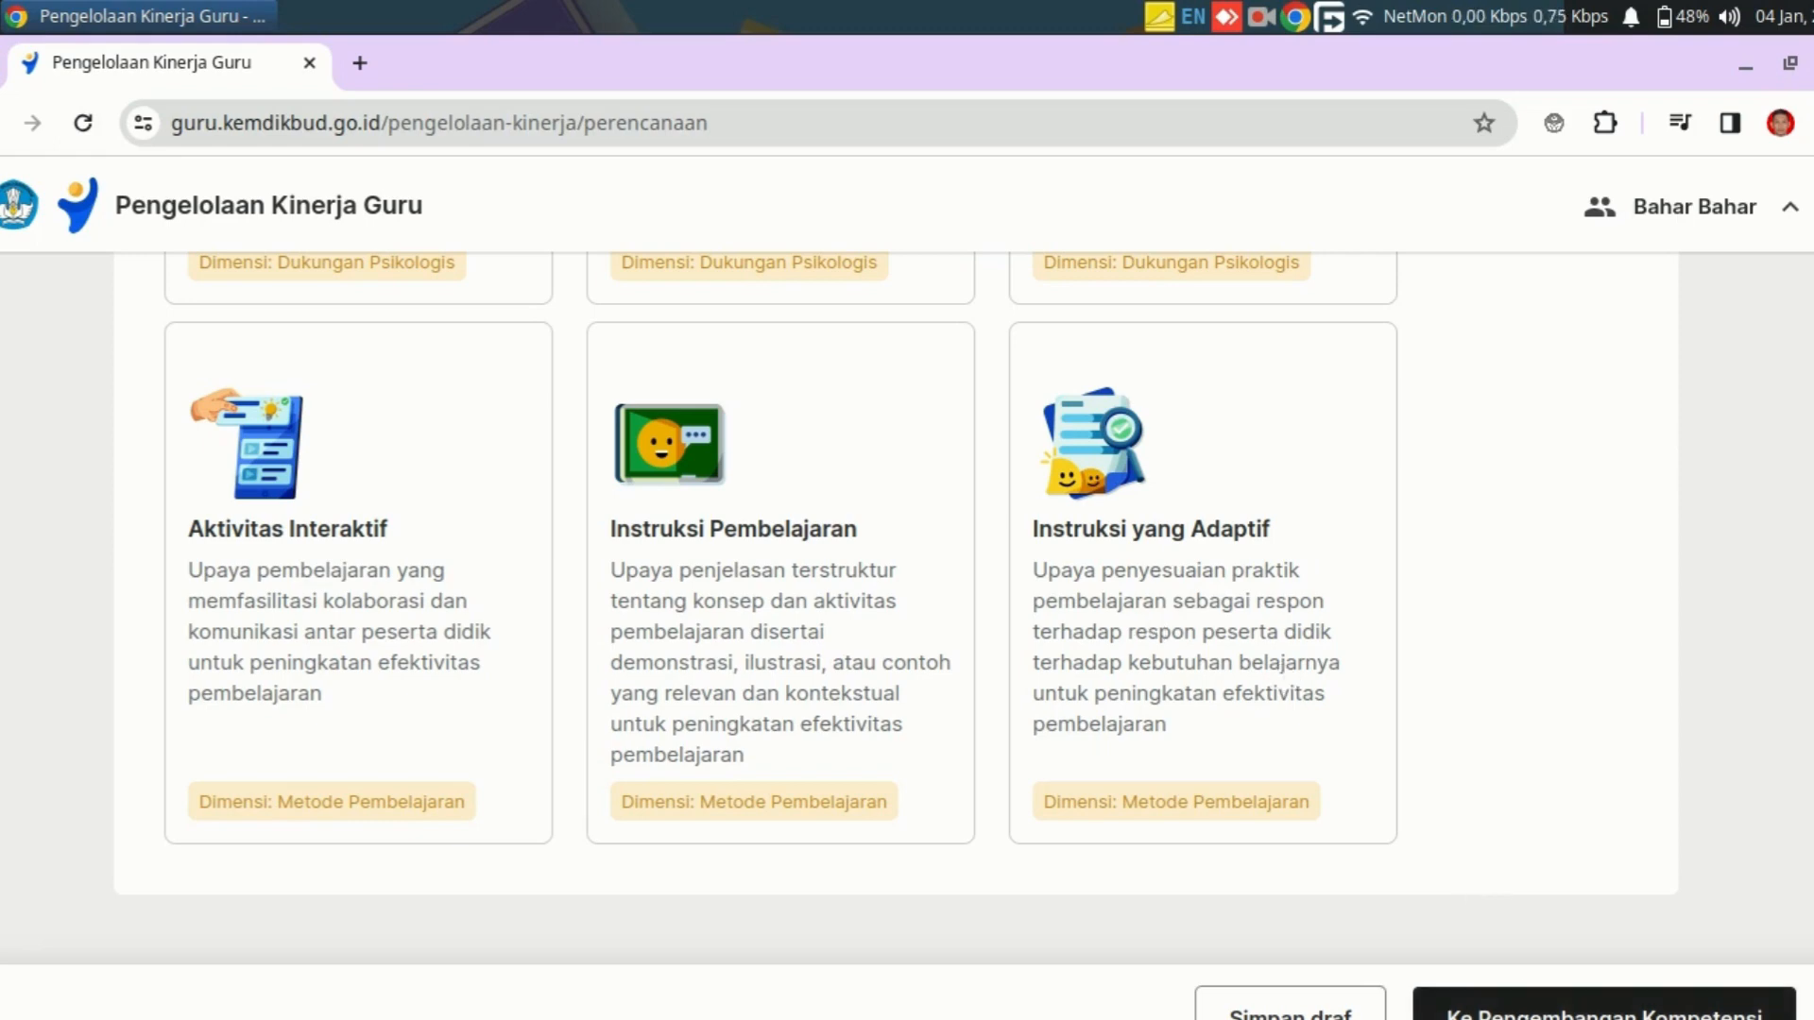
left_click(1604, 1009)
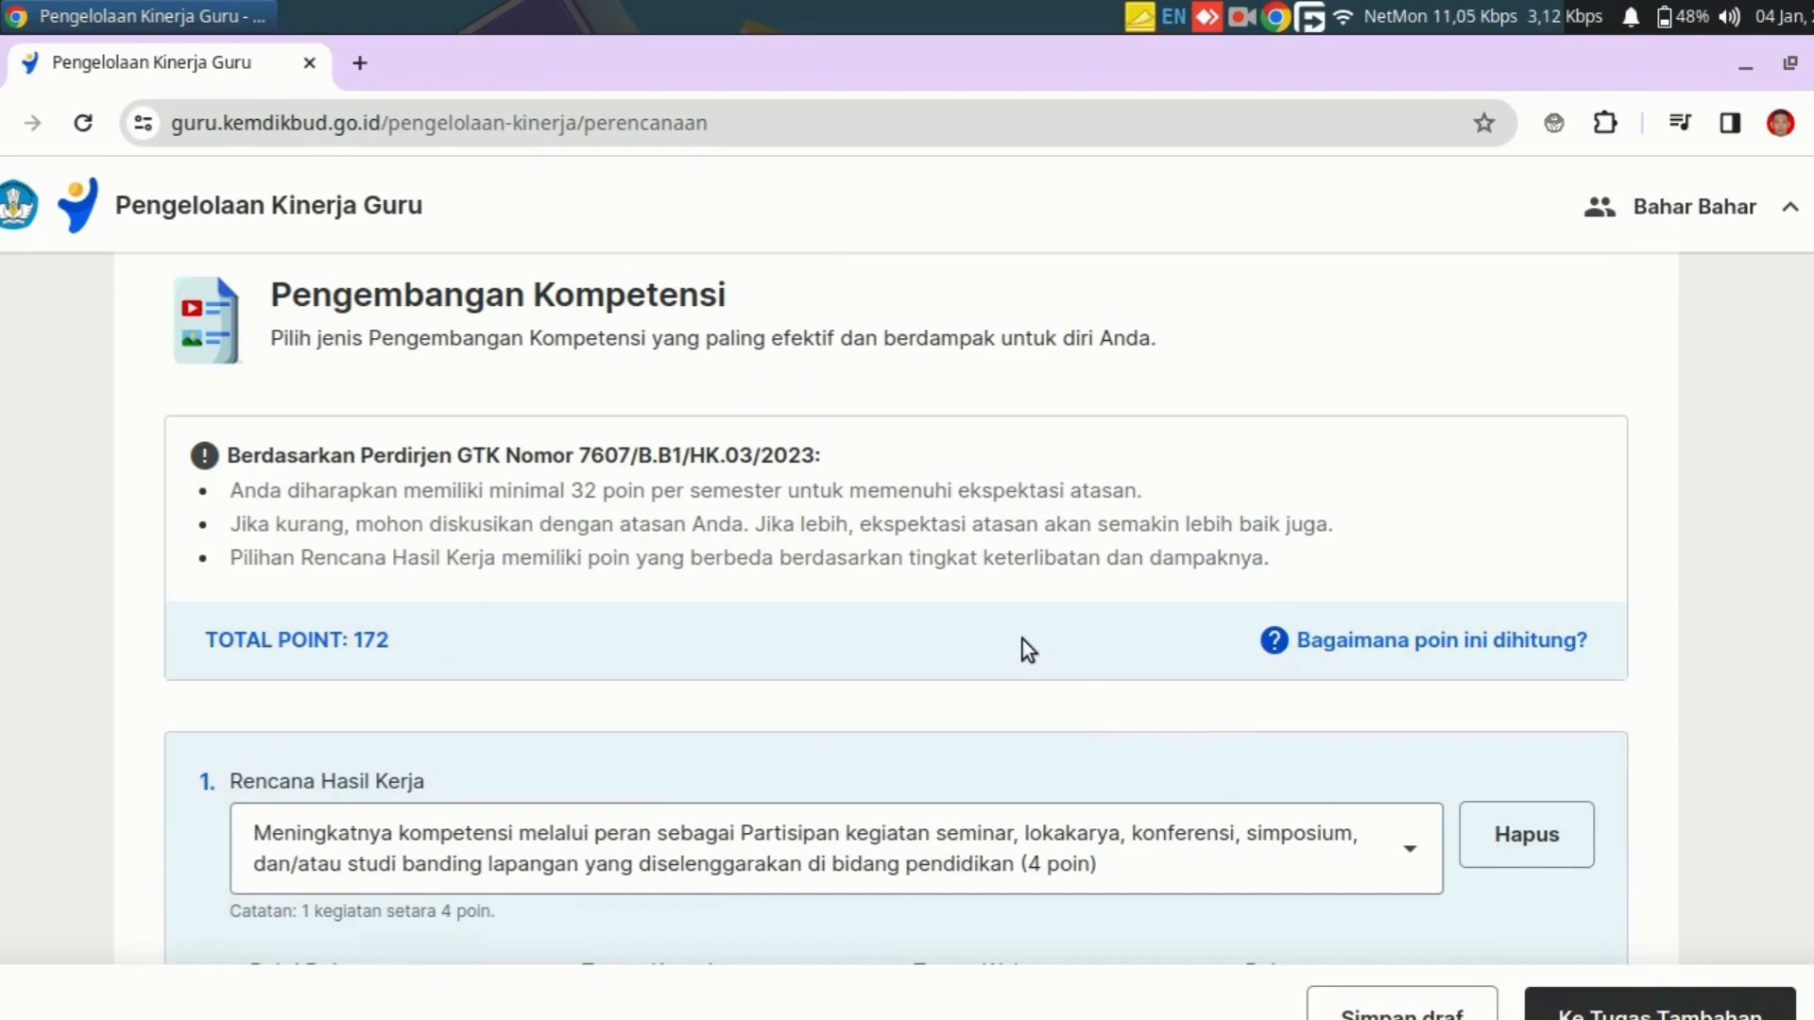
Skim the Rencana Hasil Kerja entries on the Pengembangan Kompetensi page from the first to the last
scroll(962, 608, "down", 1)
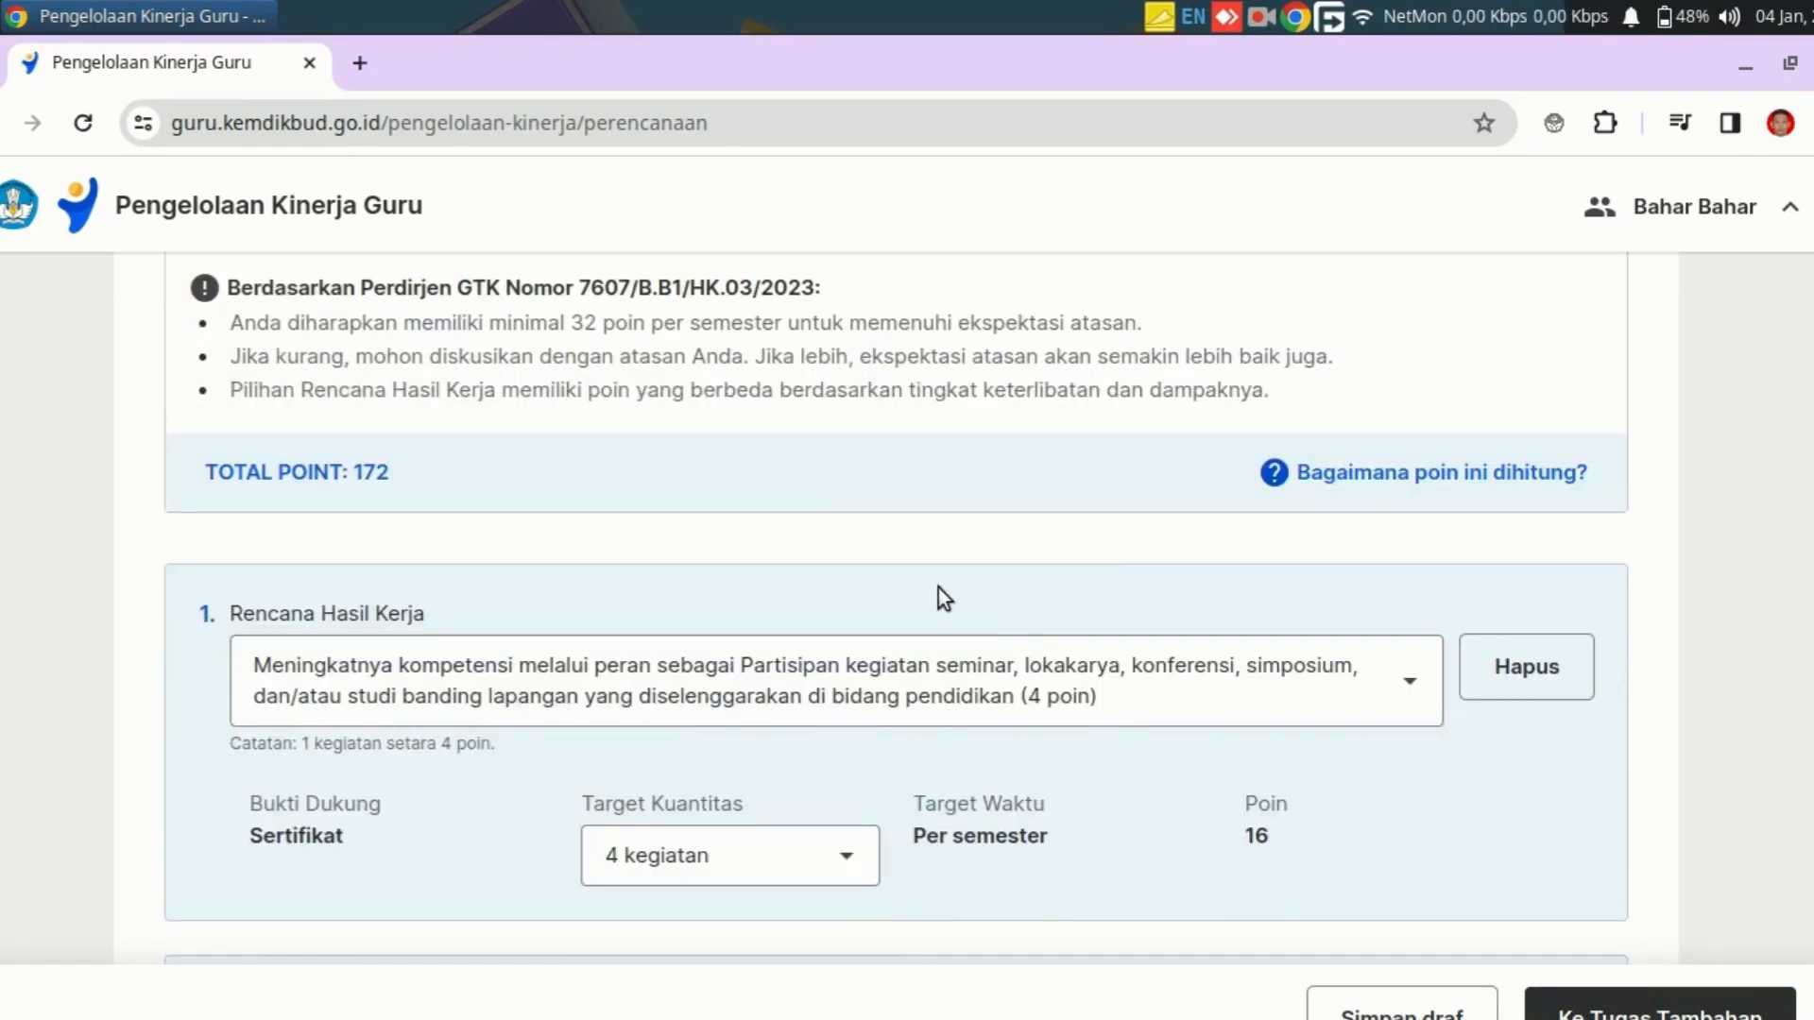
scroll(938, 588, "down", 3)
scroll(938, 588, "down", 2)
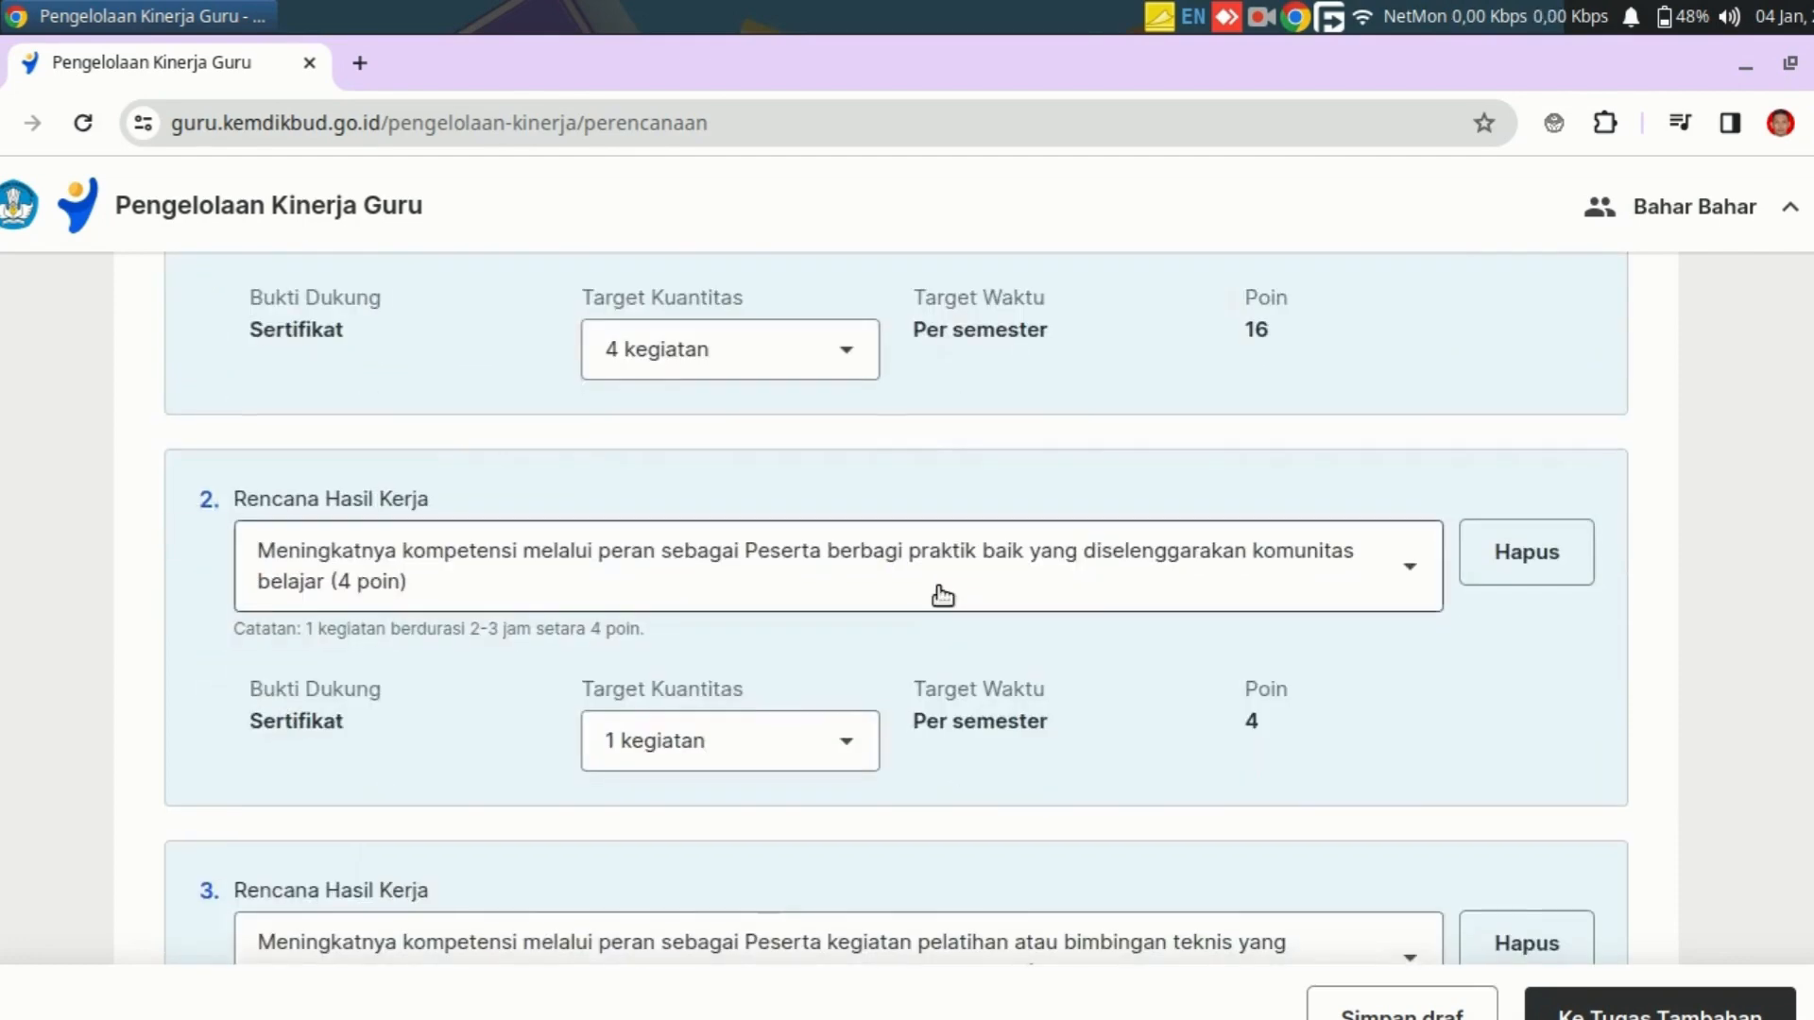
scroll(938, 587, "down", 8)
scroll(942, 595, "down", 4)
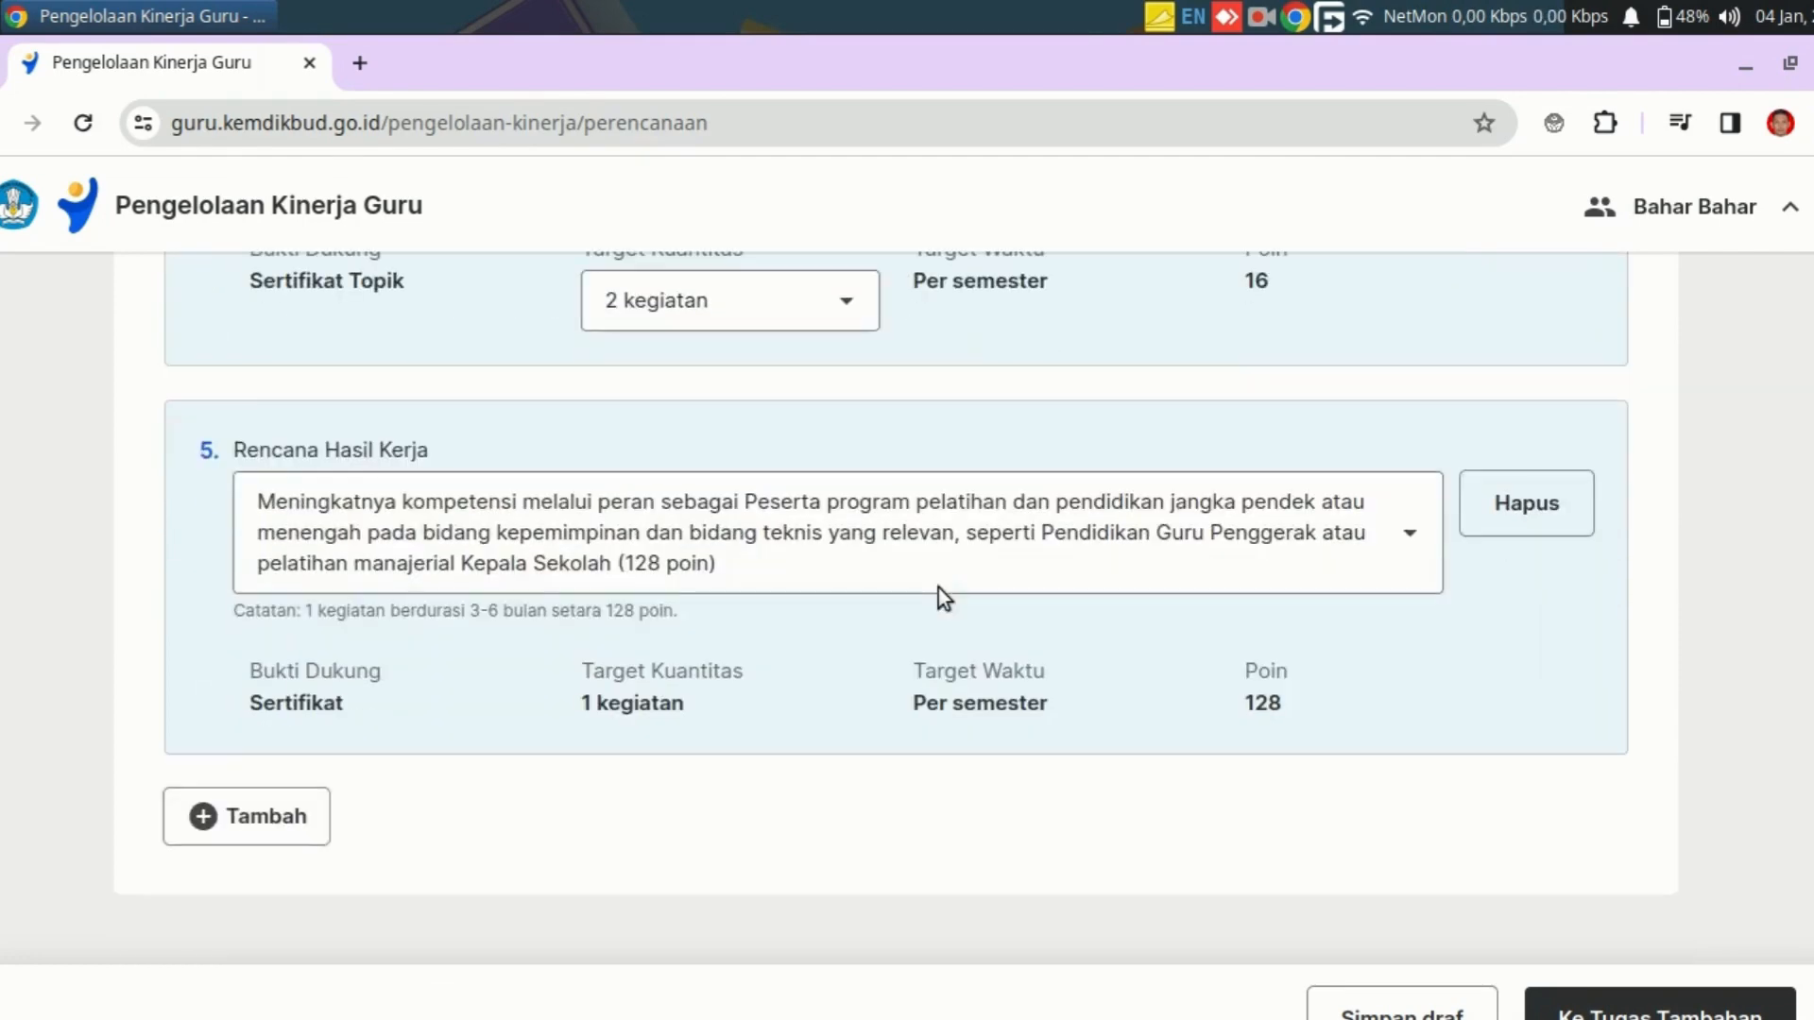
scroll(940, 594, "up", 18)
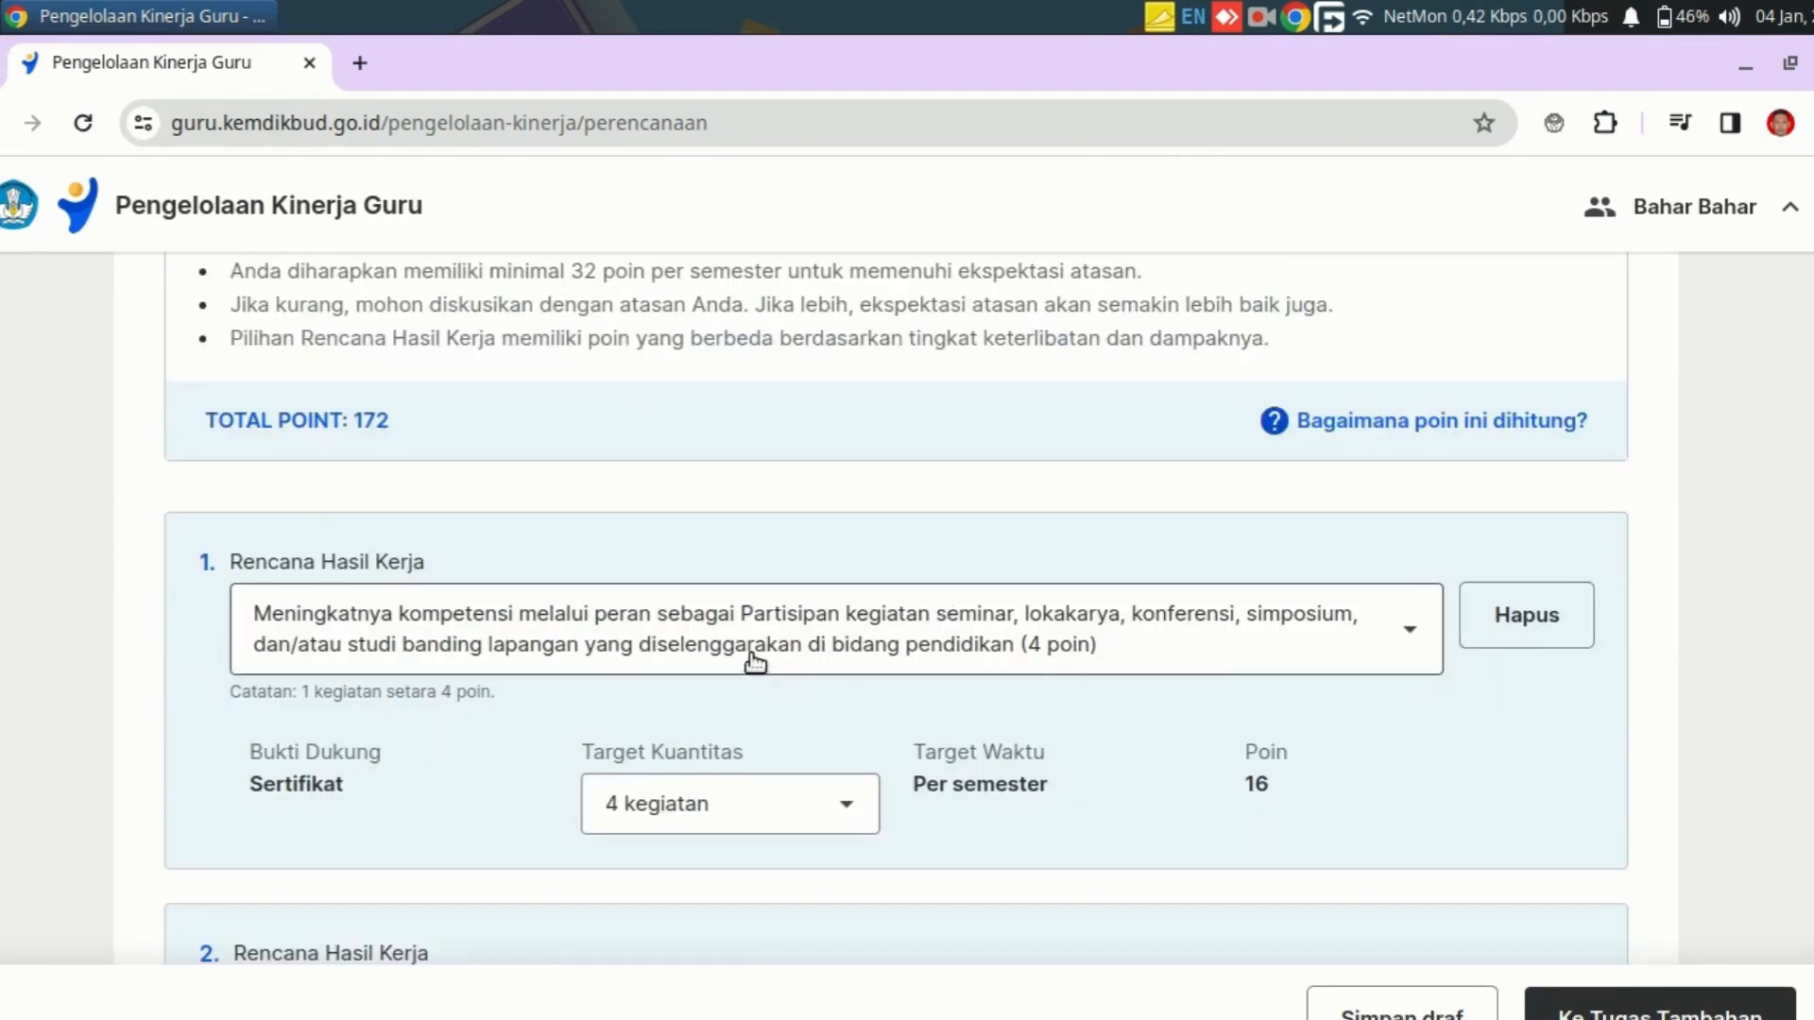
Examine each Pengembangan Kompetensi entry's Rencana Hasil Kerja, Bukti Dukung, Target Kuantitas, Target Waktu and Poin
scroll(851, 607, "down", 2)
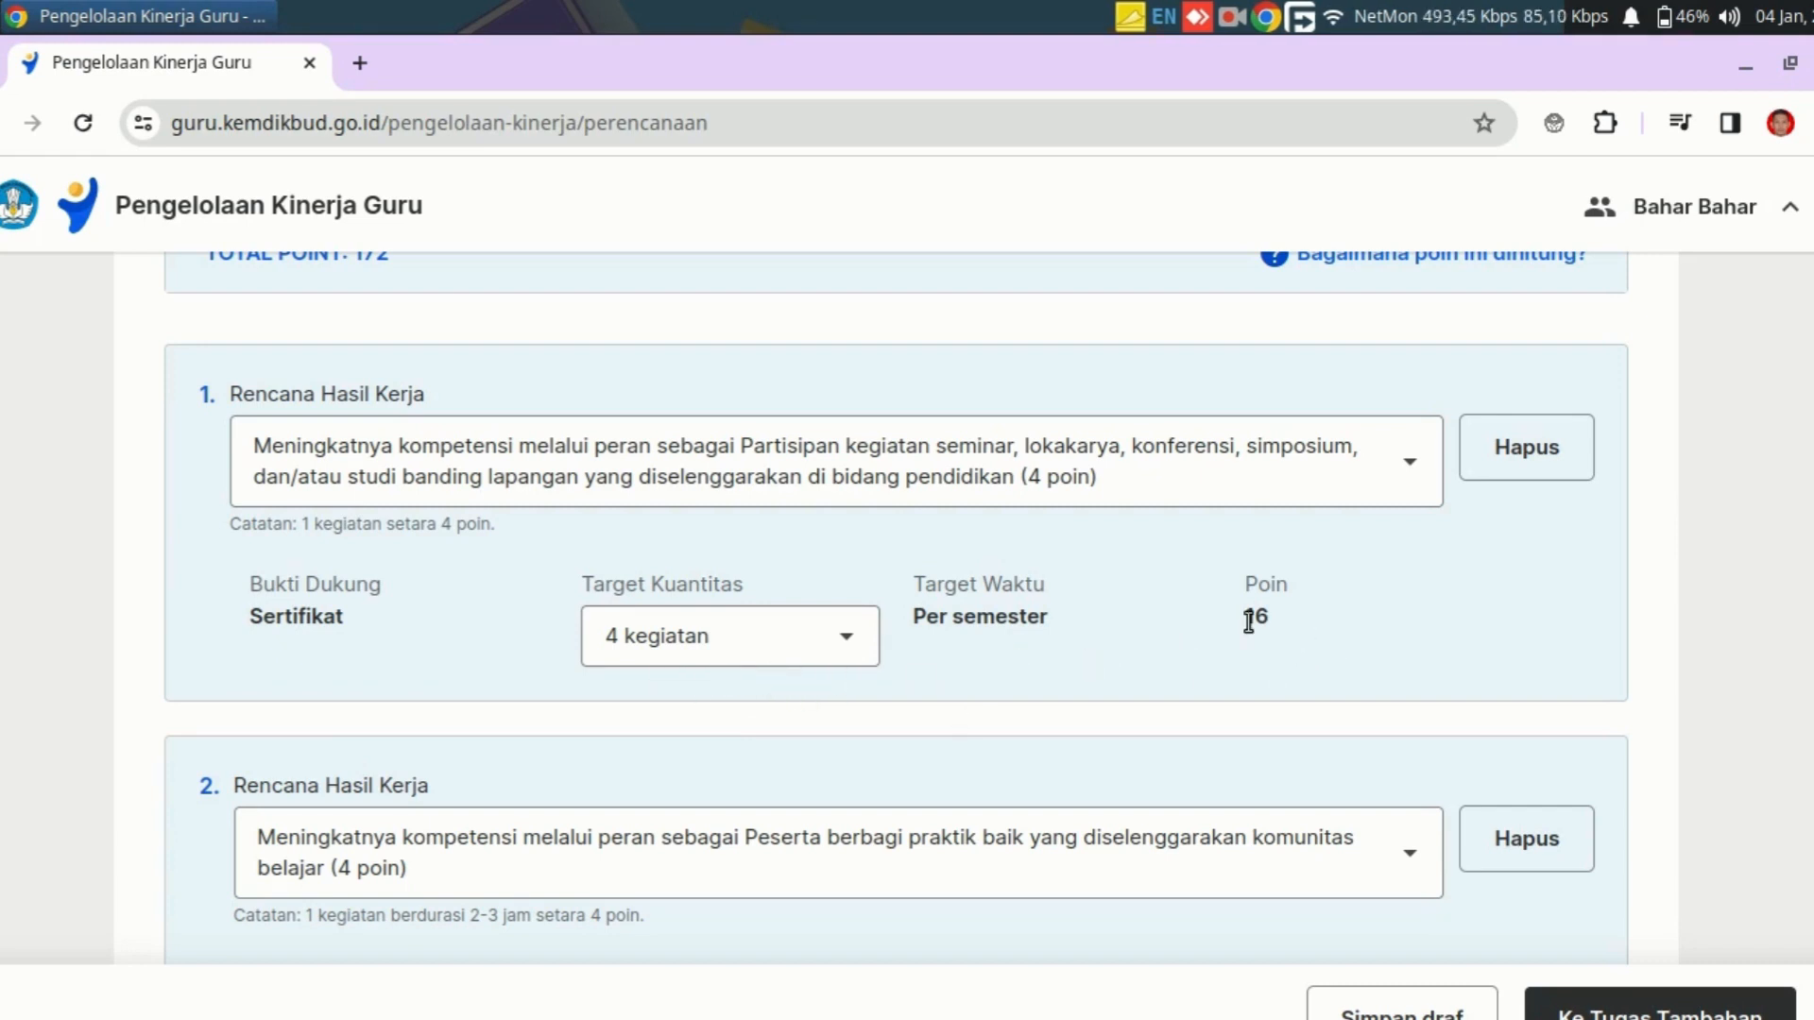
scroll(1166, 672, "down", 2)
scroll(1396, 518, "up", 2)
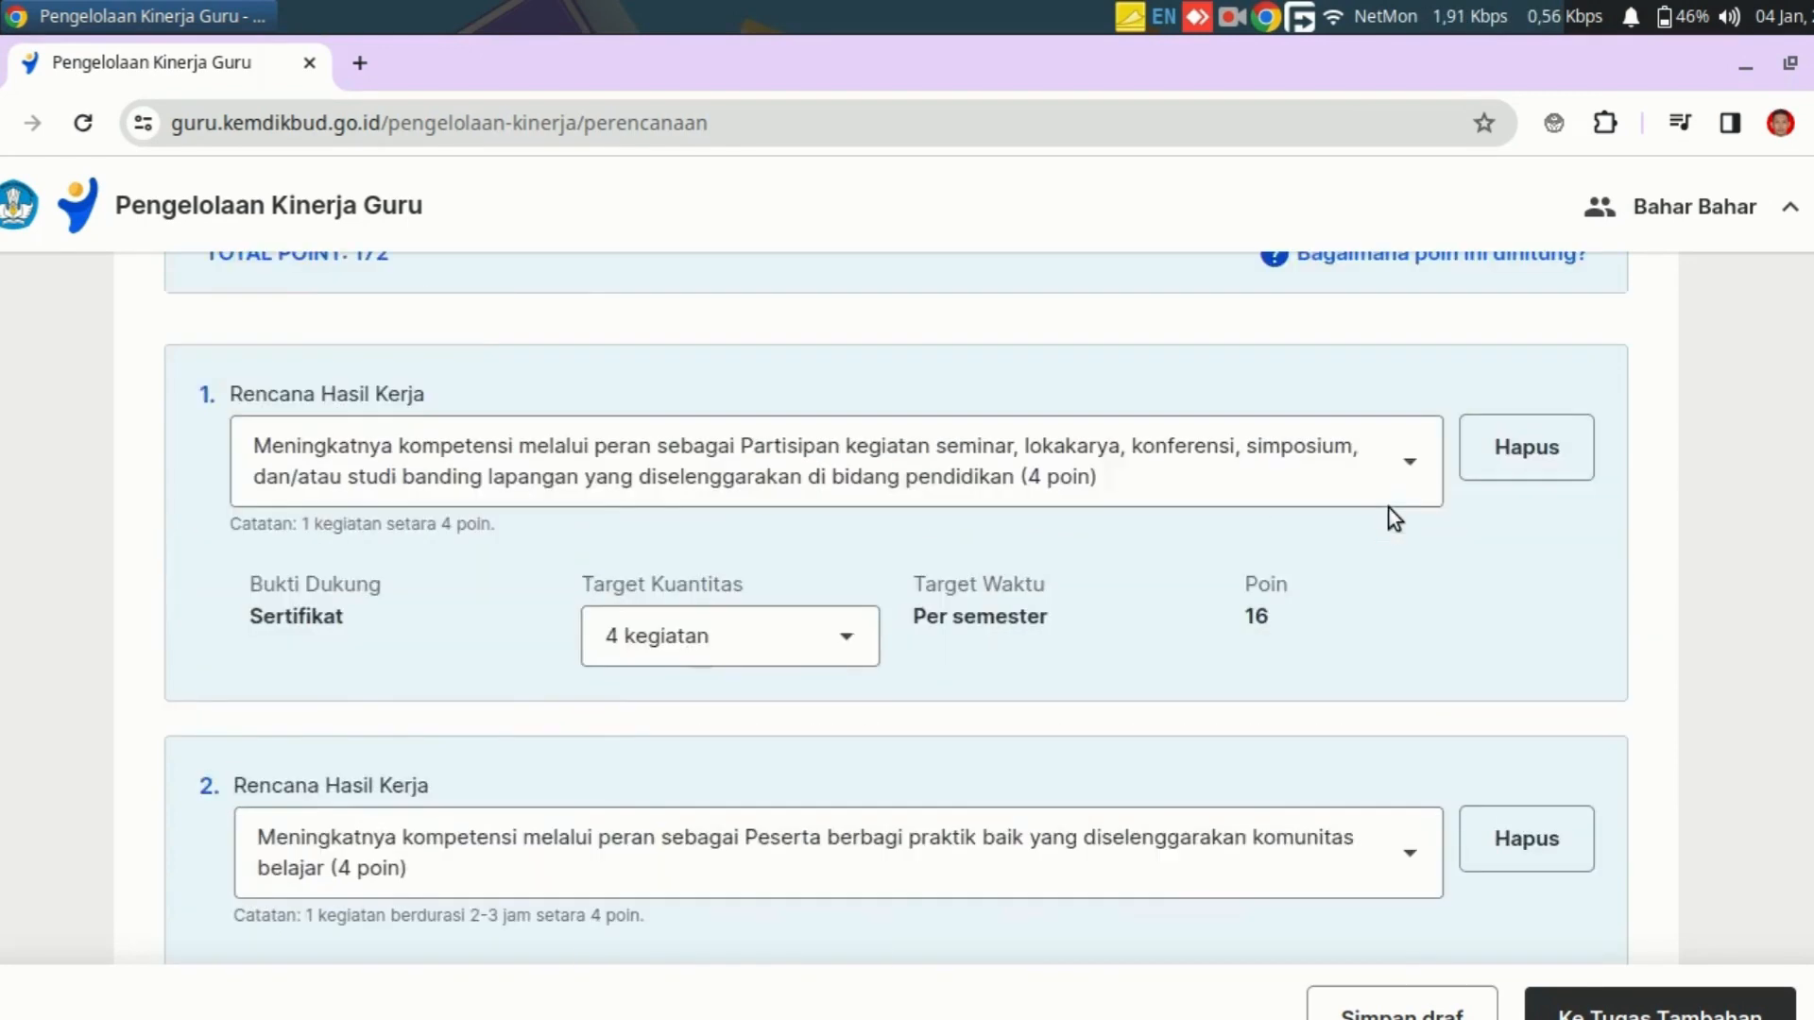
scroll(1389, 519, "down", 2)
scroll(530, 718, "down", 2)
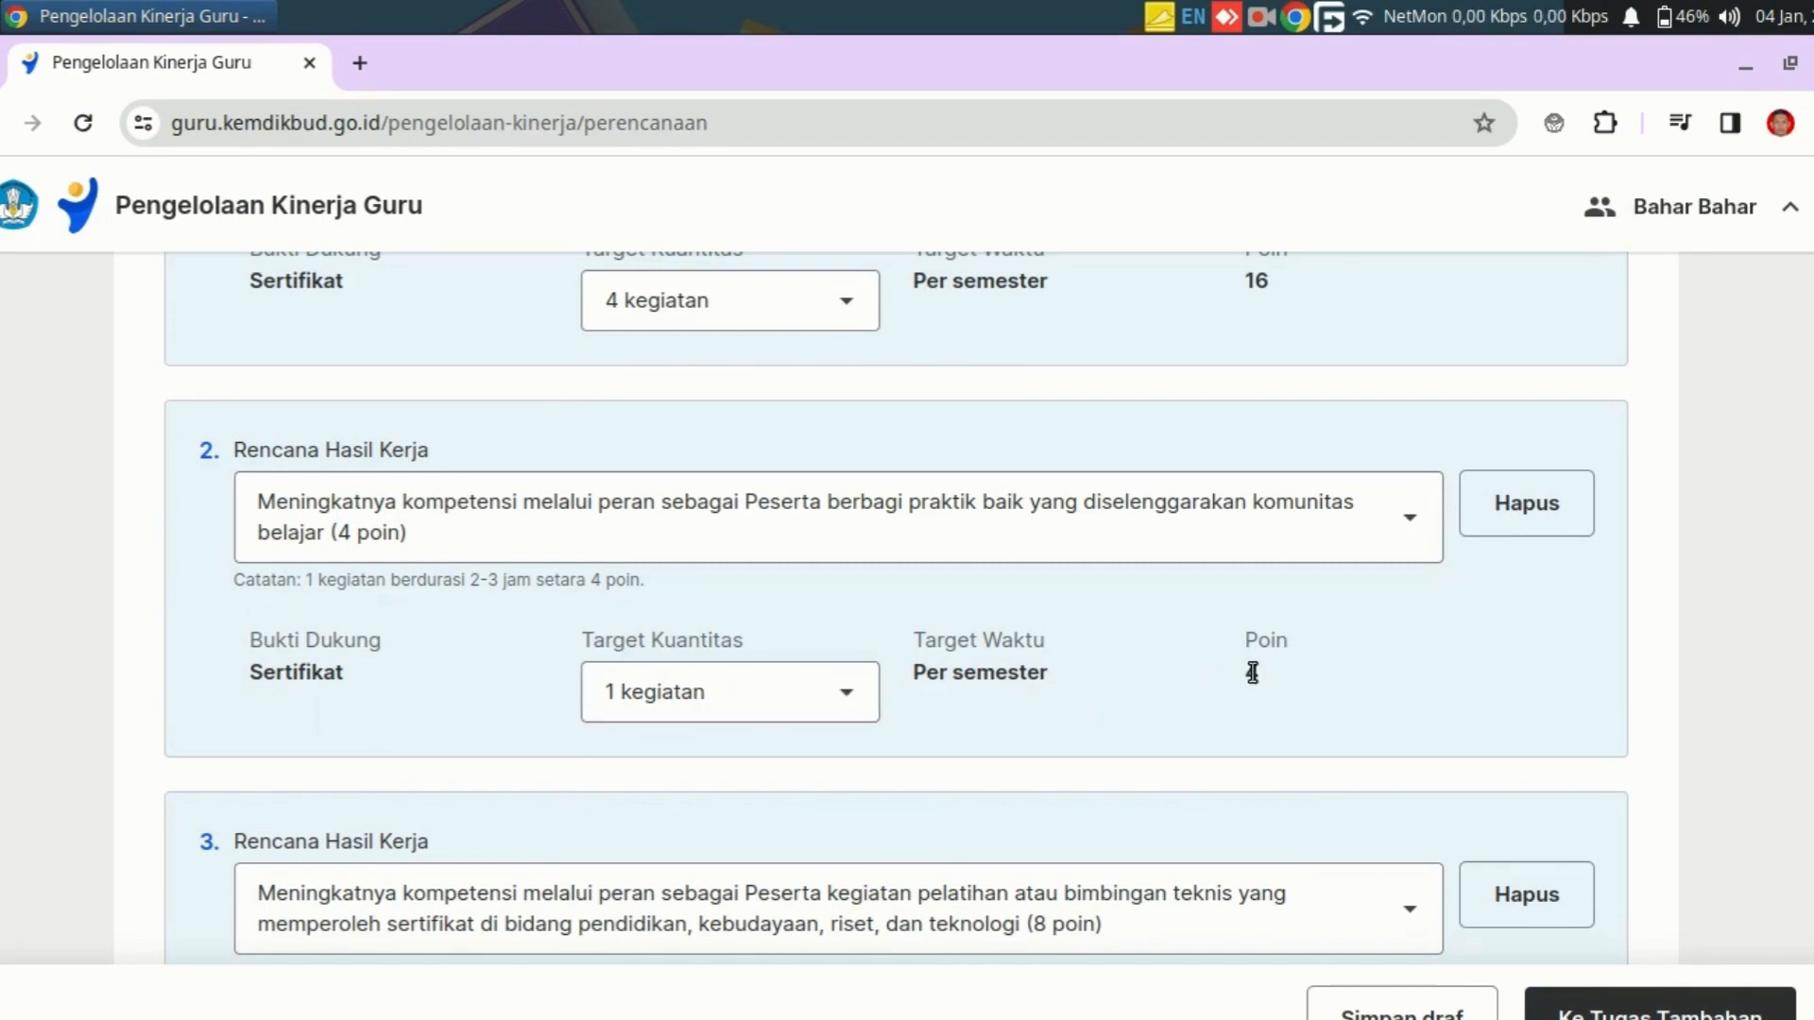
scroll(1198, 727, "down", 3)
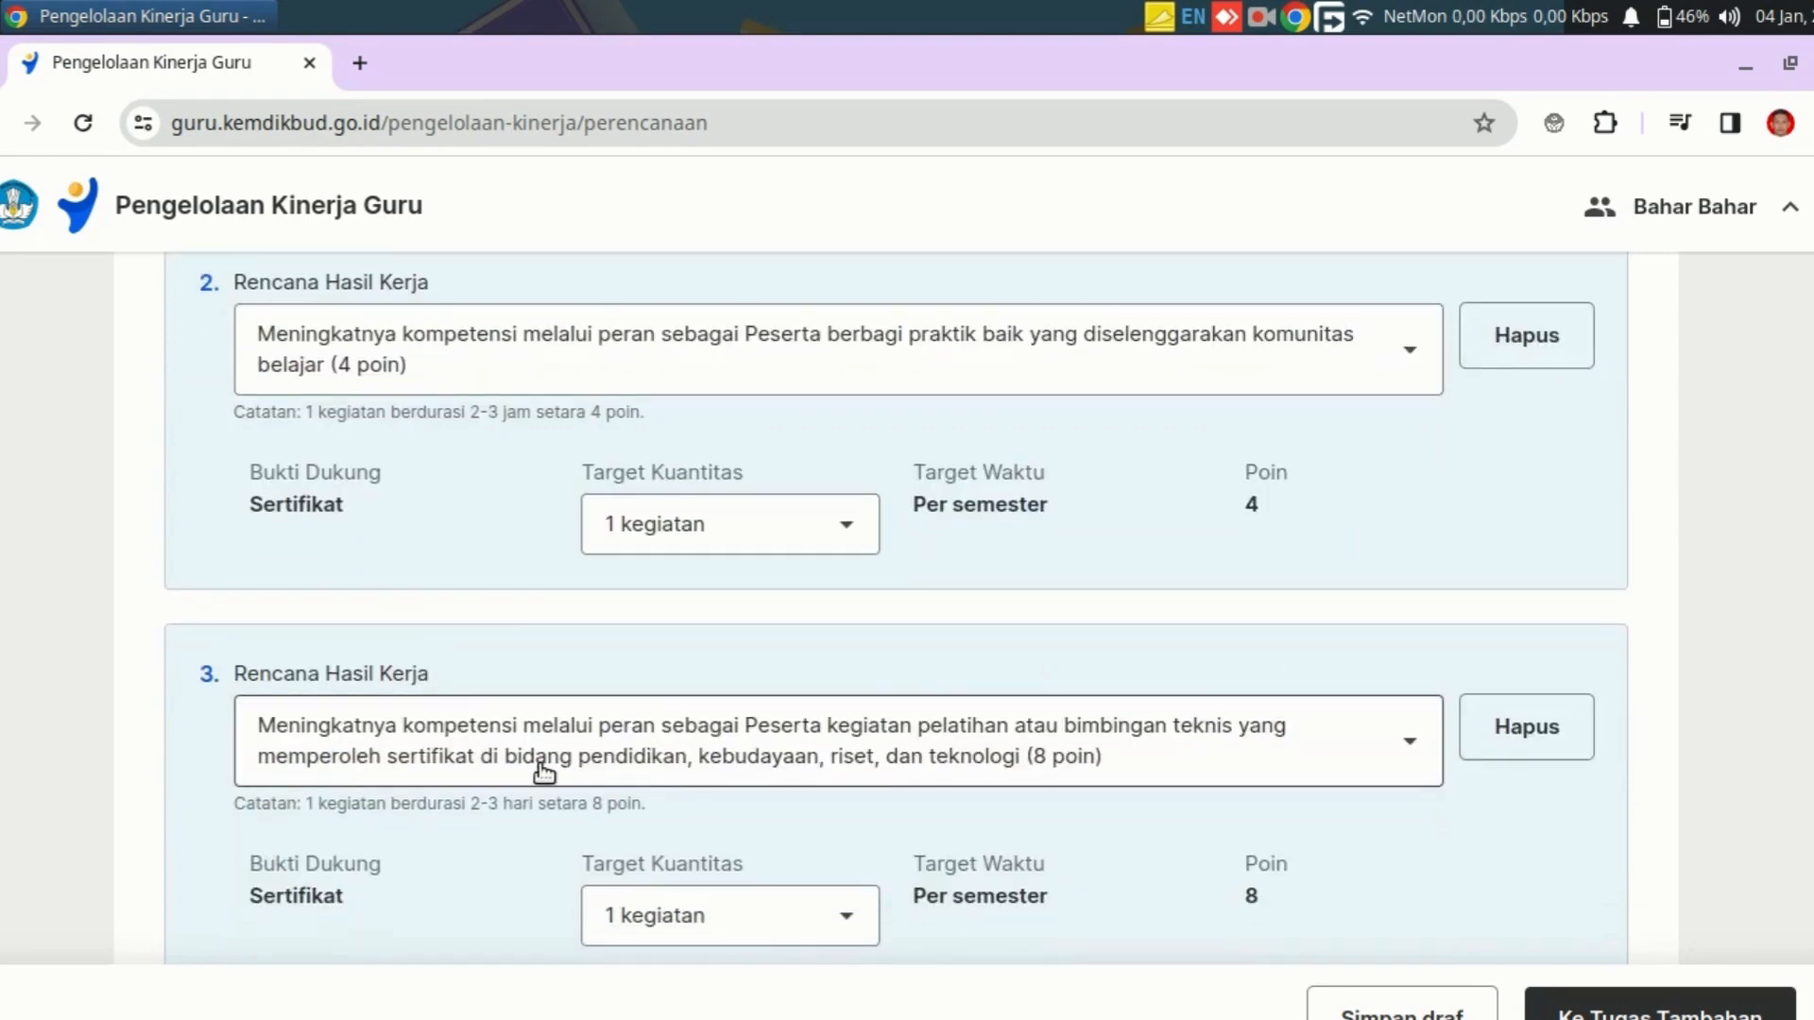
scroll(866, 781, "down", 3)
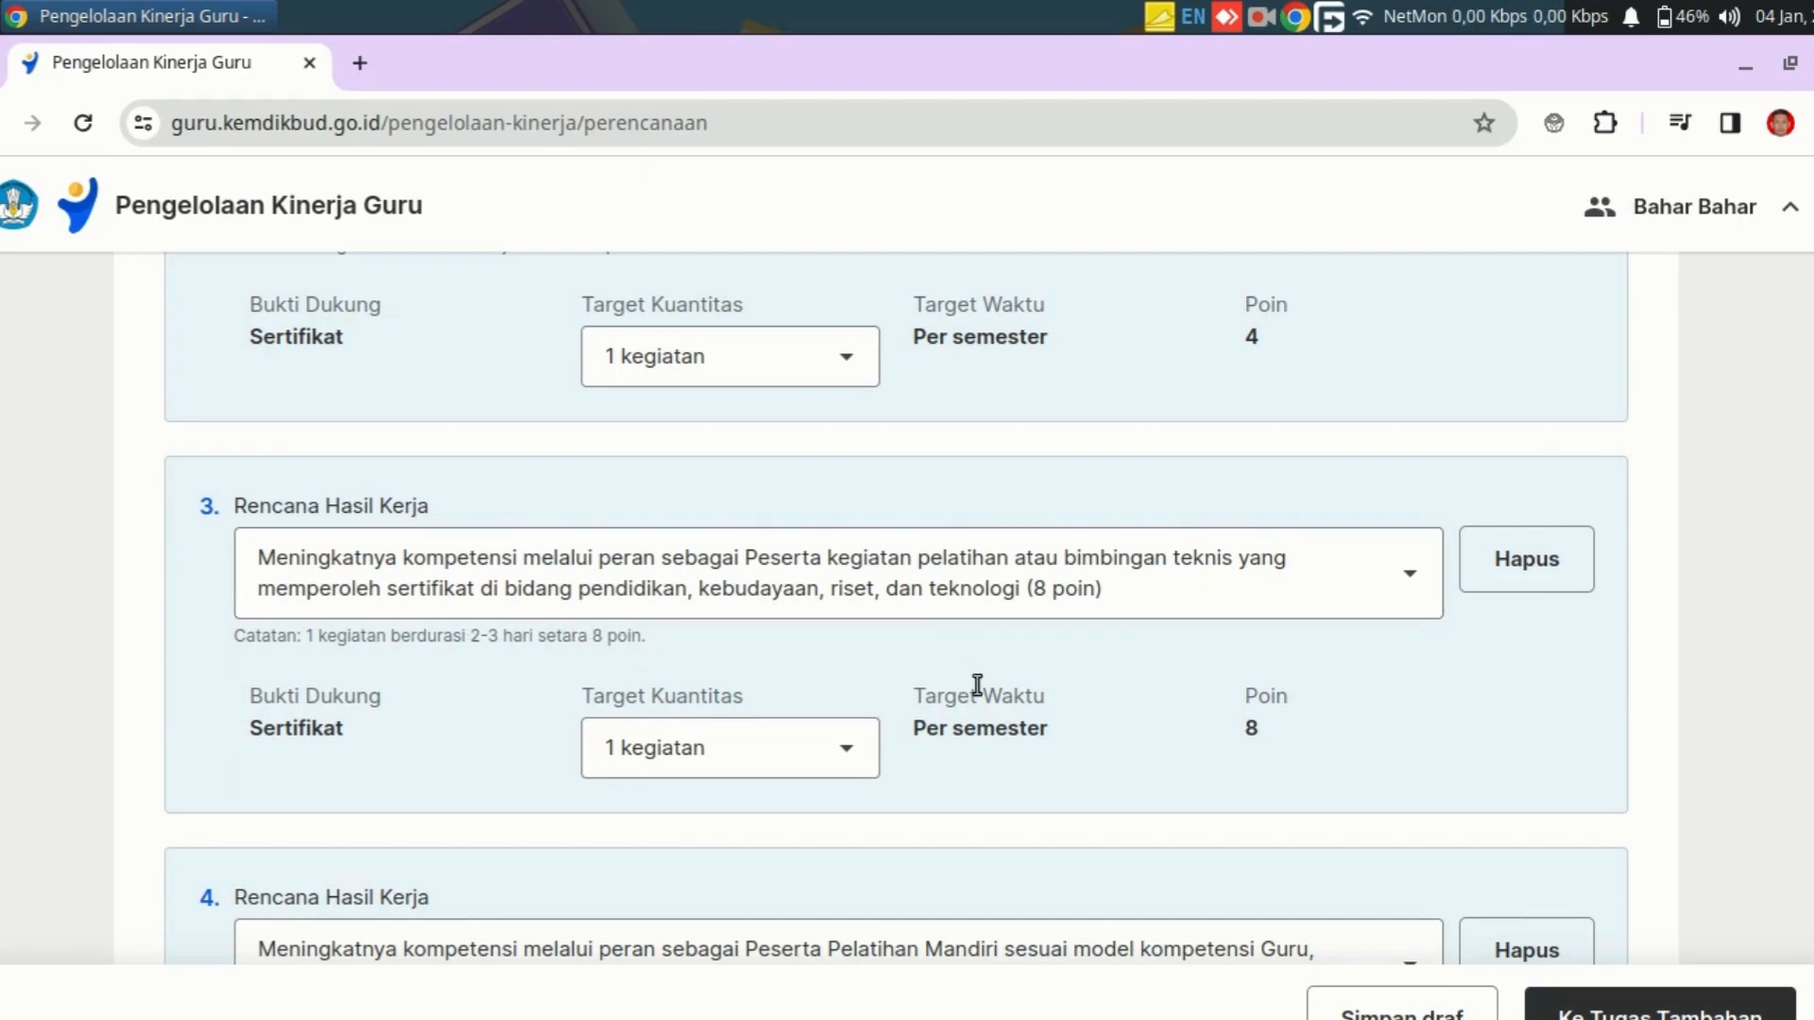
scroll(710, 657, "down", 2)
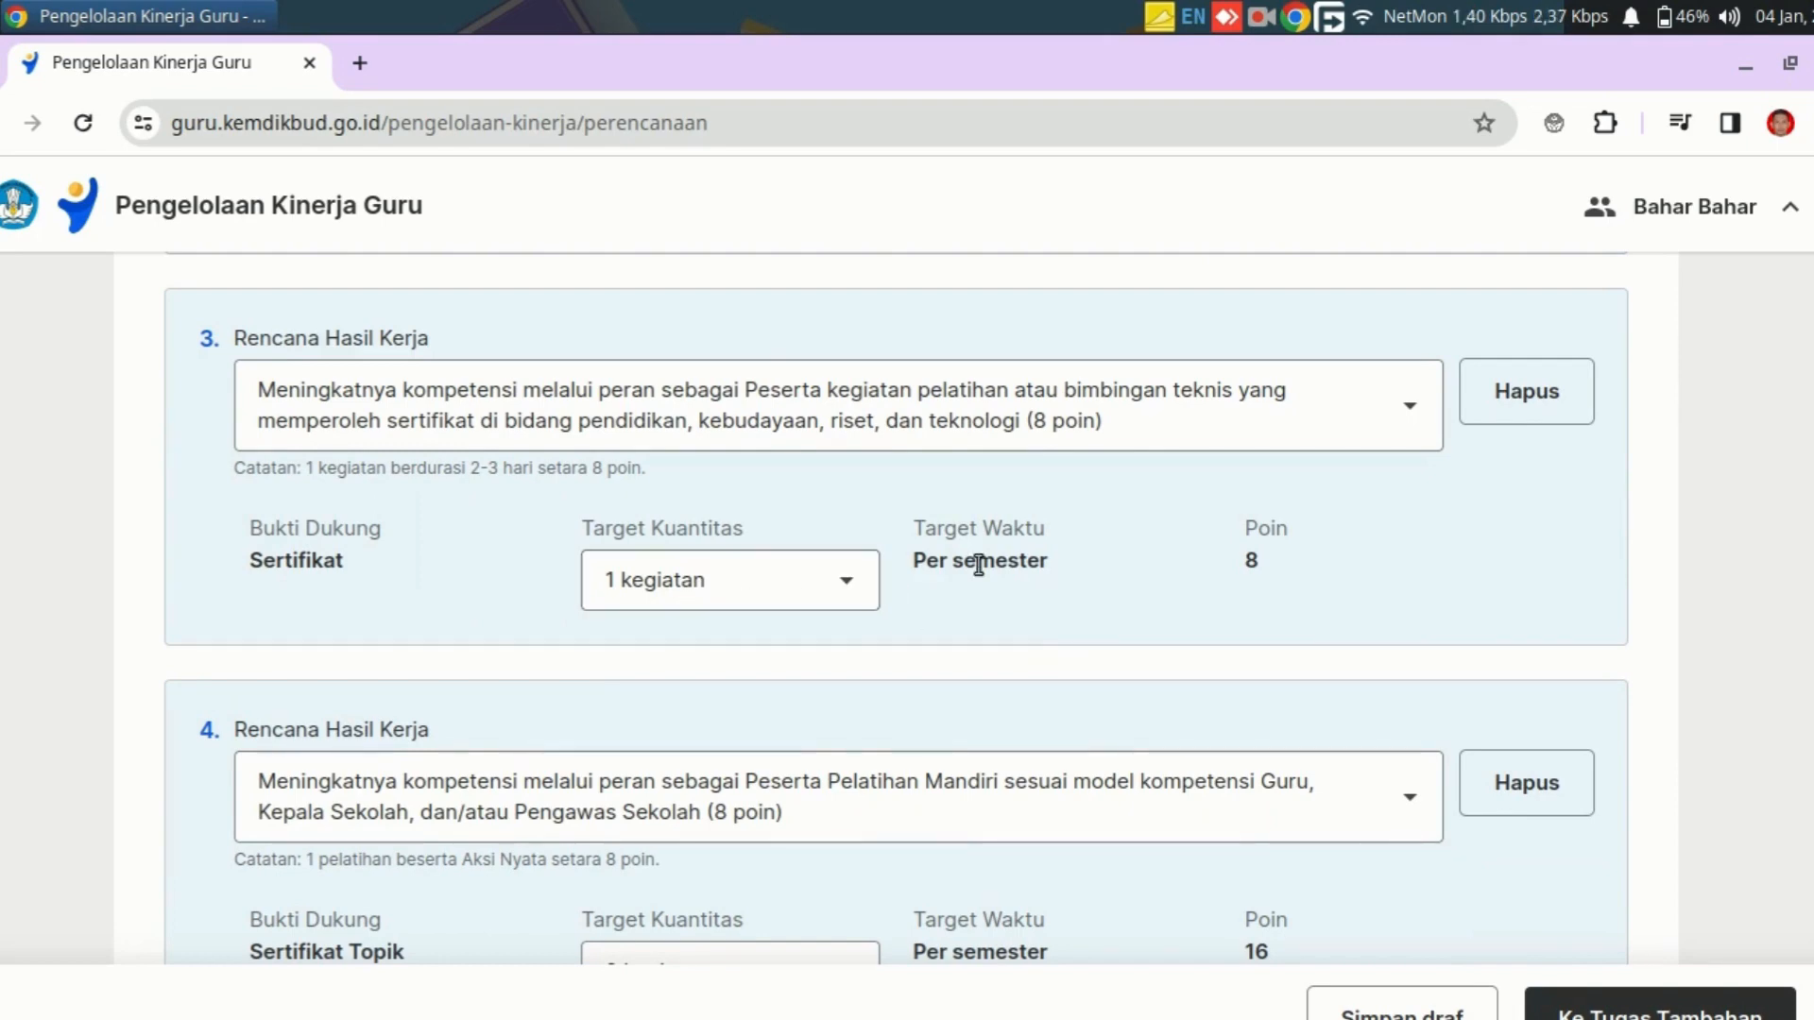
scroll(1283, 583, "down", 2)
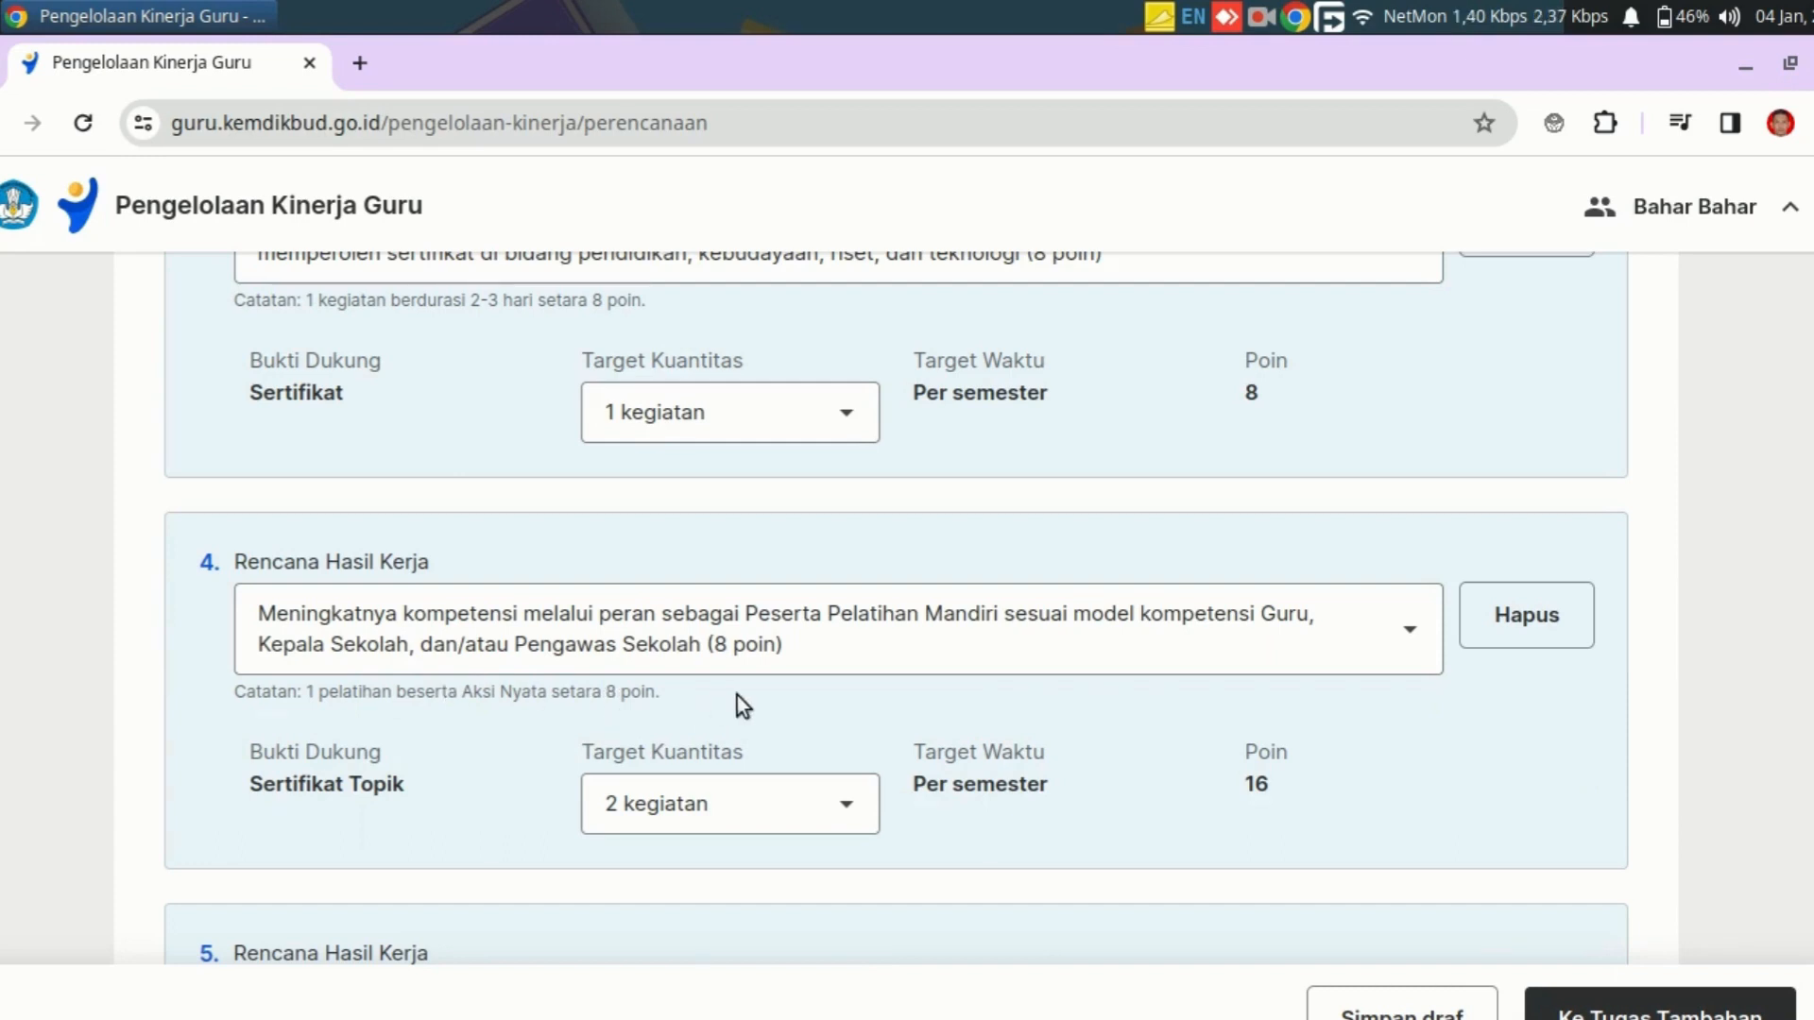
scroll(984, 677, "down", 2)
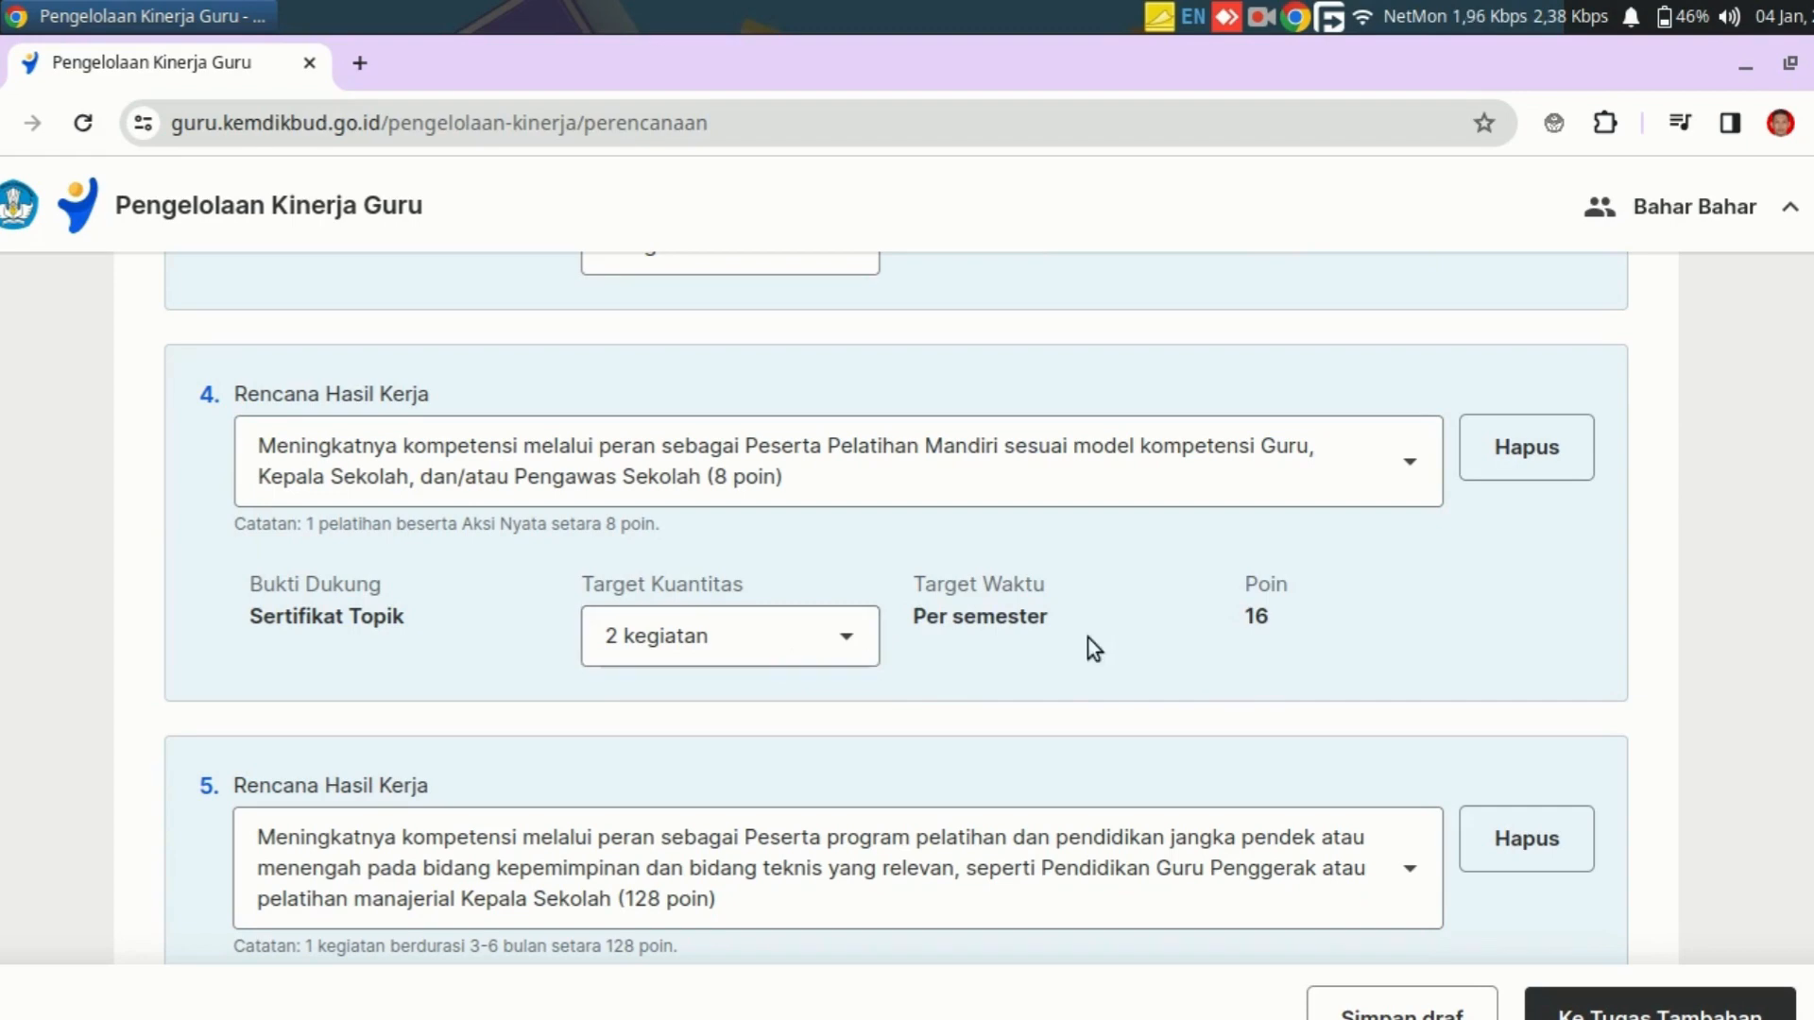
scroll(1134, 680, "down", 2)
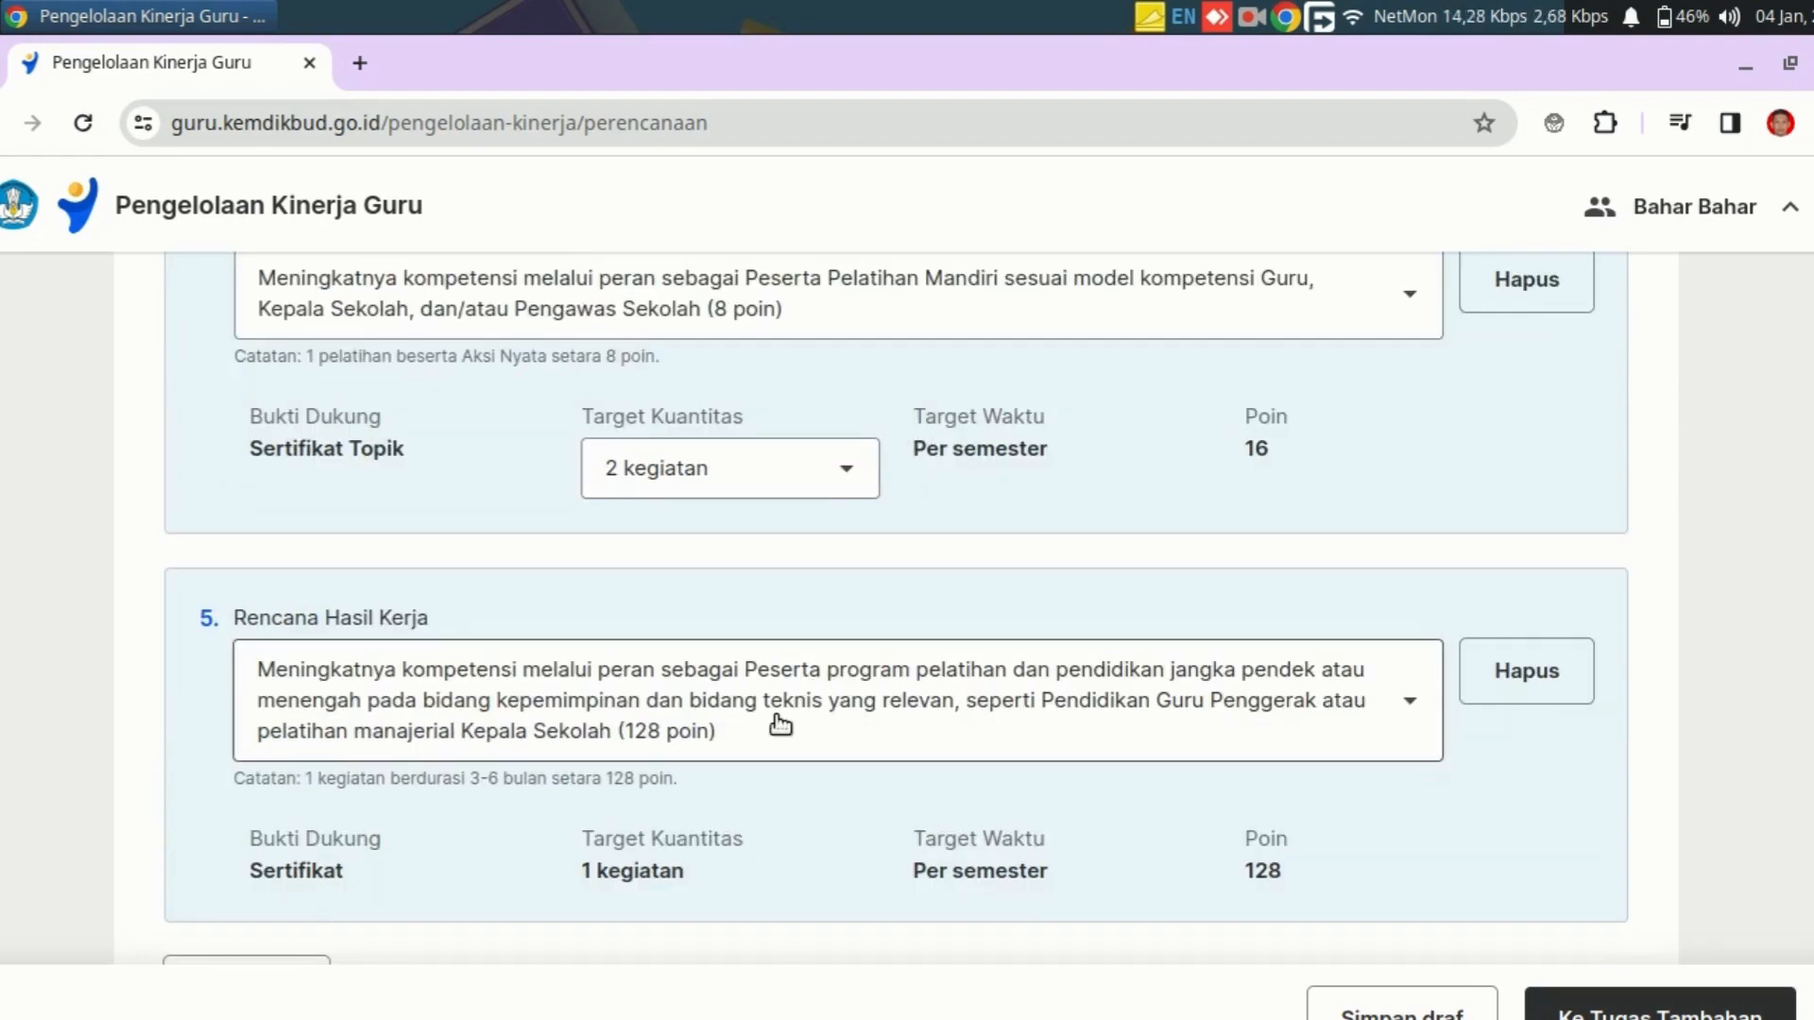
scroll(770, 720, "down", 2)
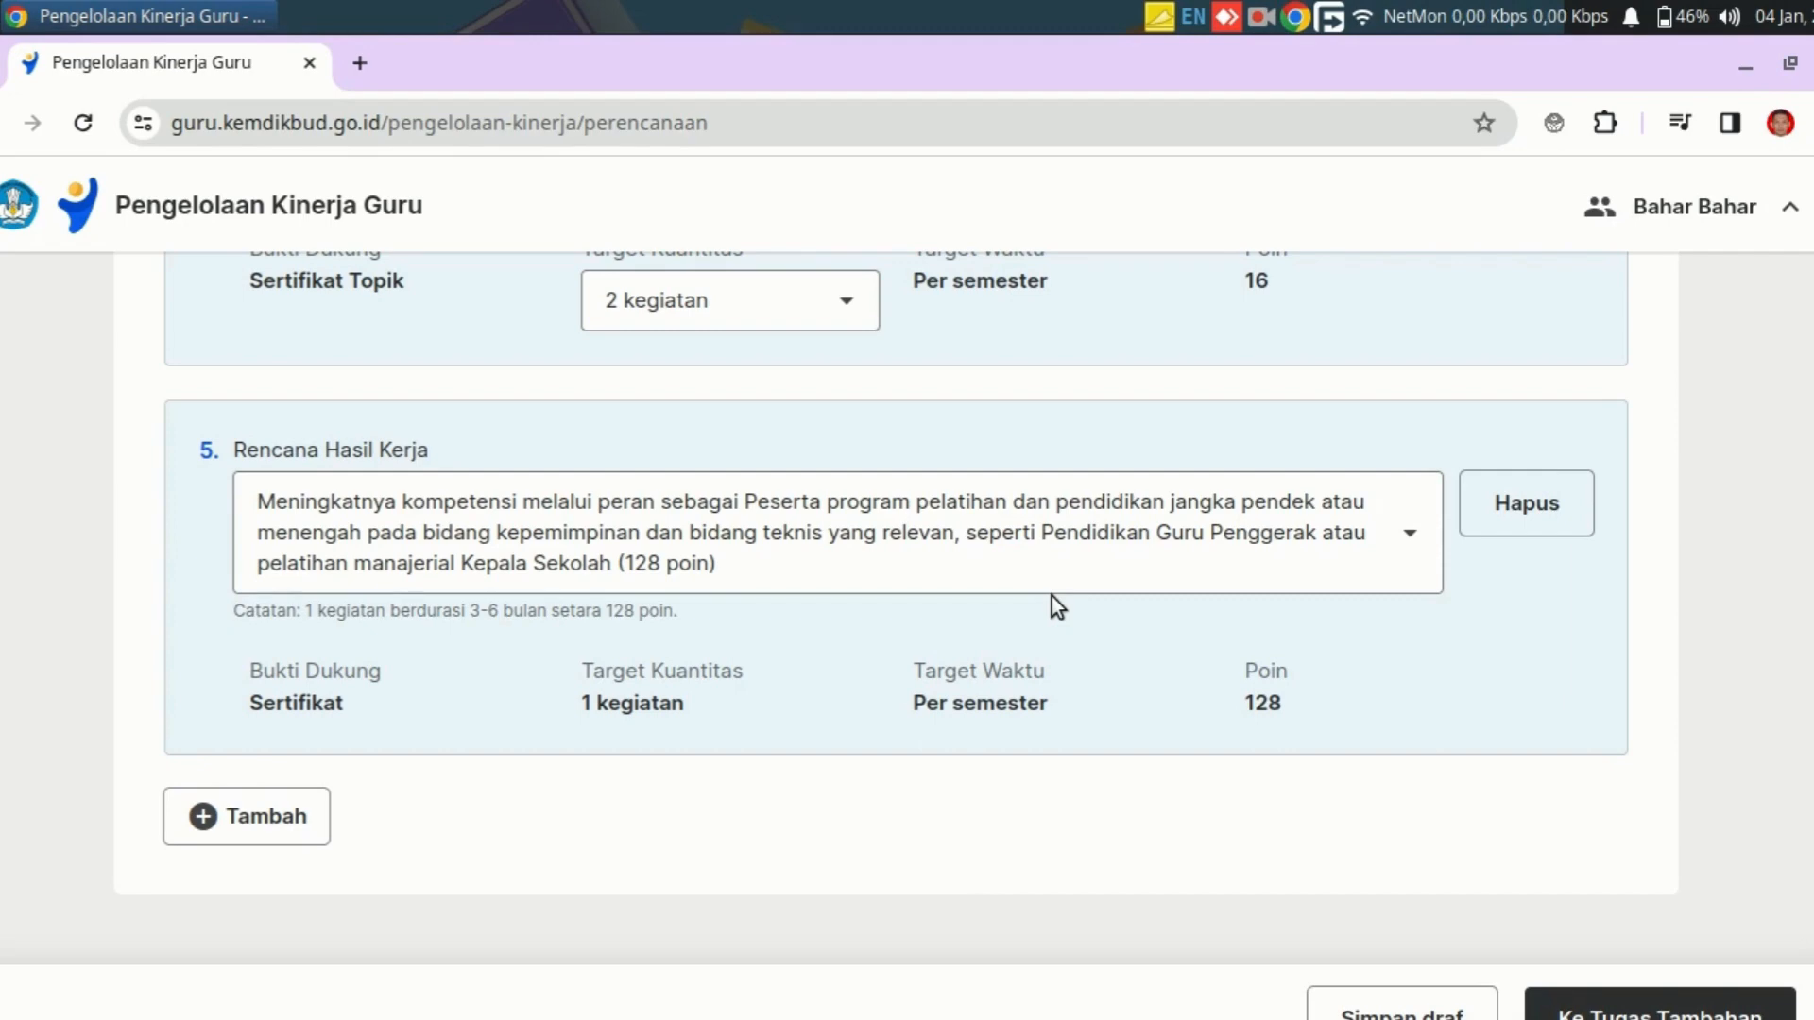
scroll(1198, 825, "up", 2)
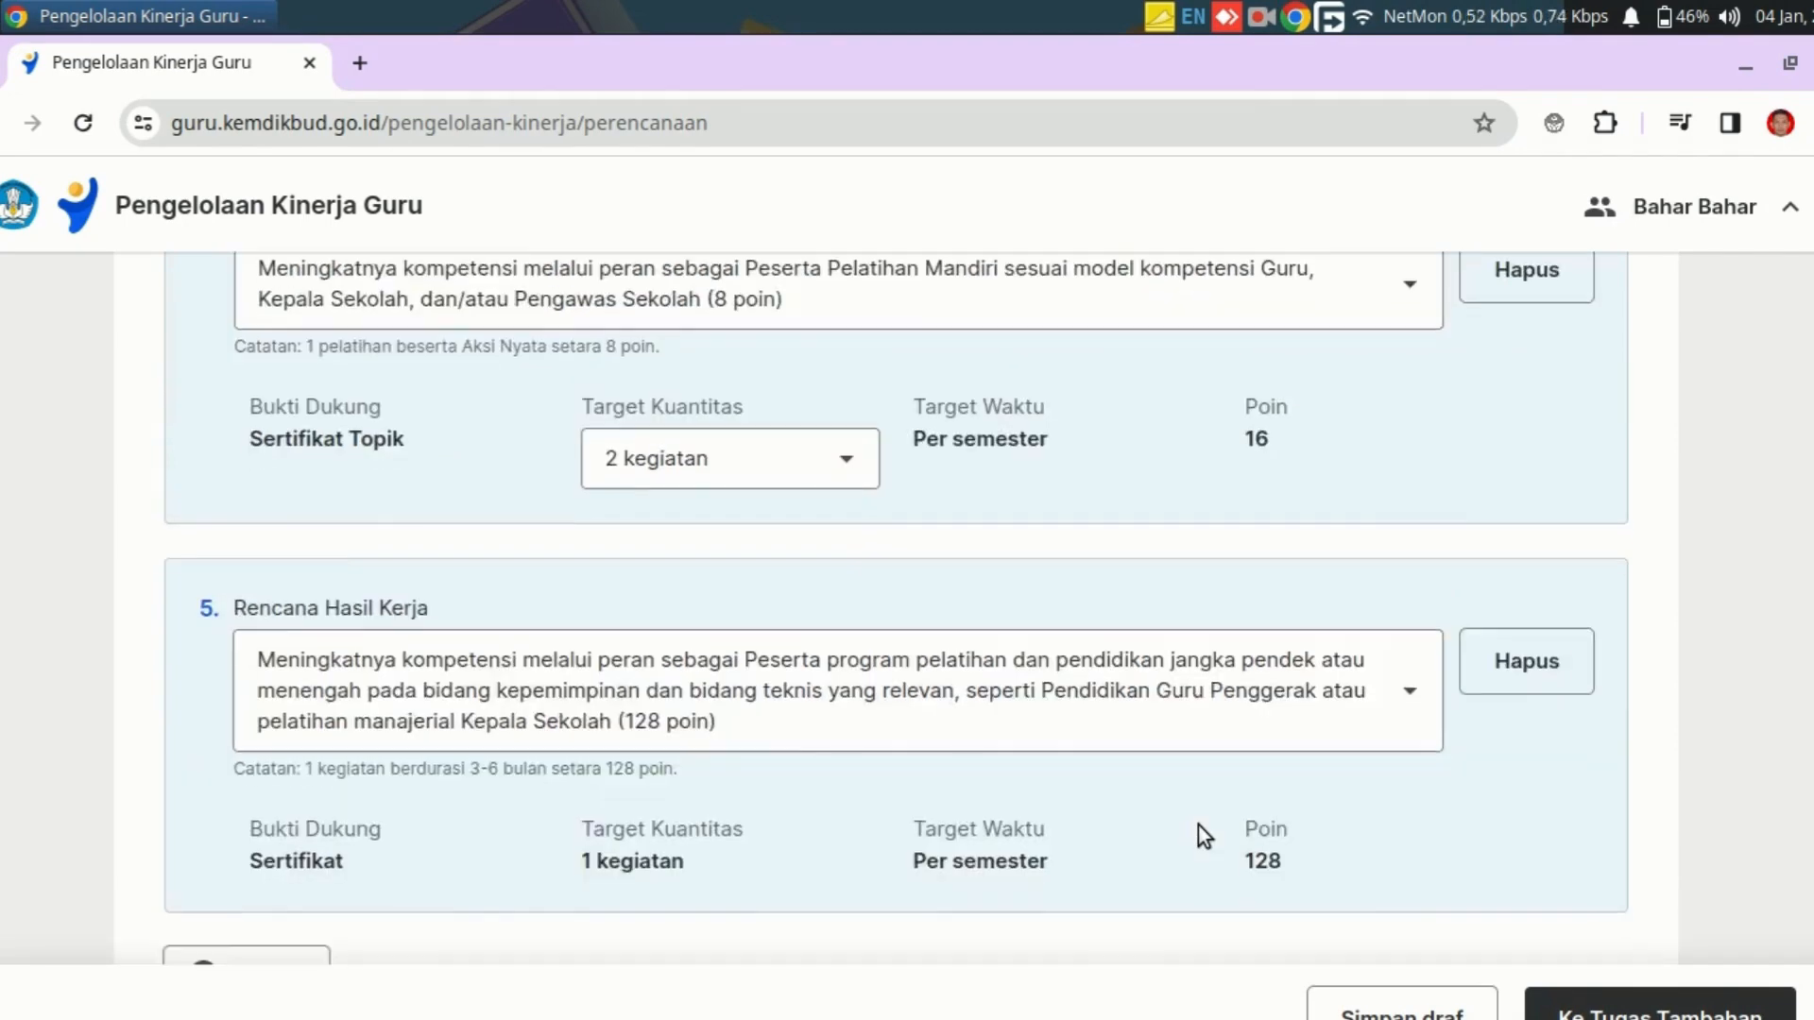
scroll(1198, 825, "down", 2)
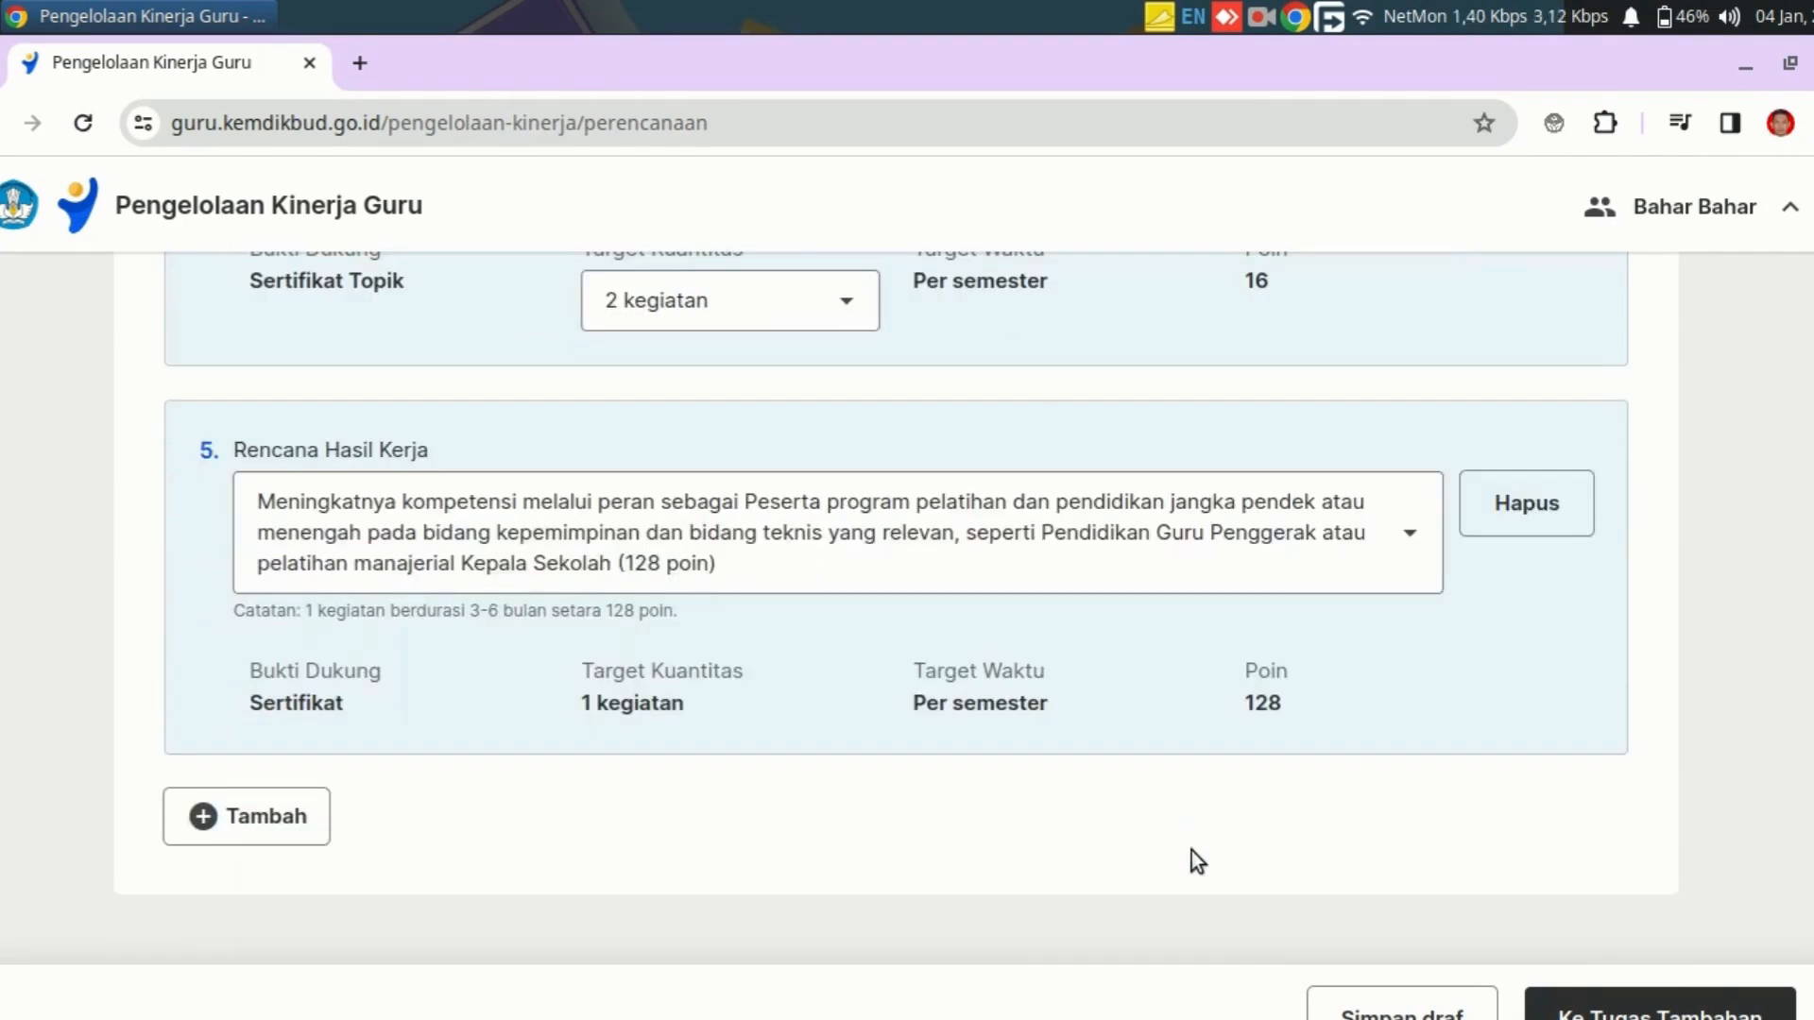
Recheck the total points against the competency entries, keep the entries as filled in, and proceed to Tugas Tambahan
scroll(1196, 855, "up", 6)
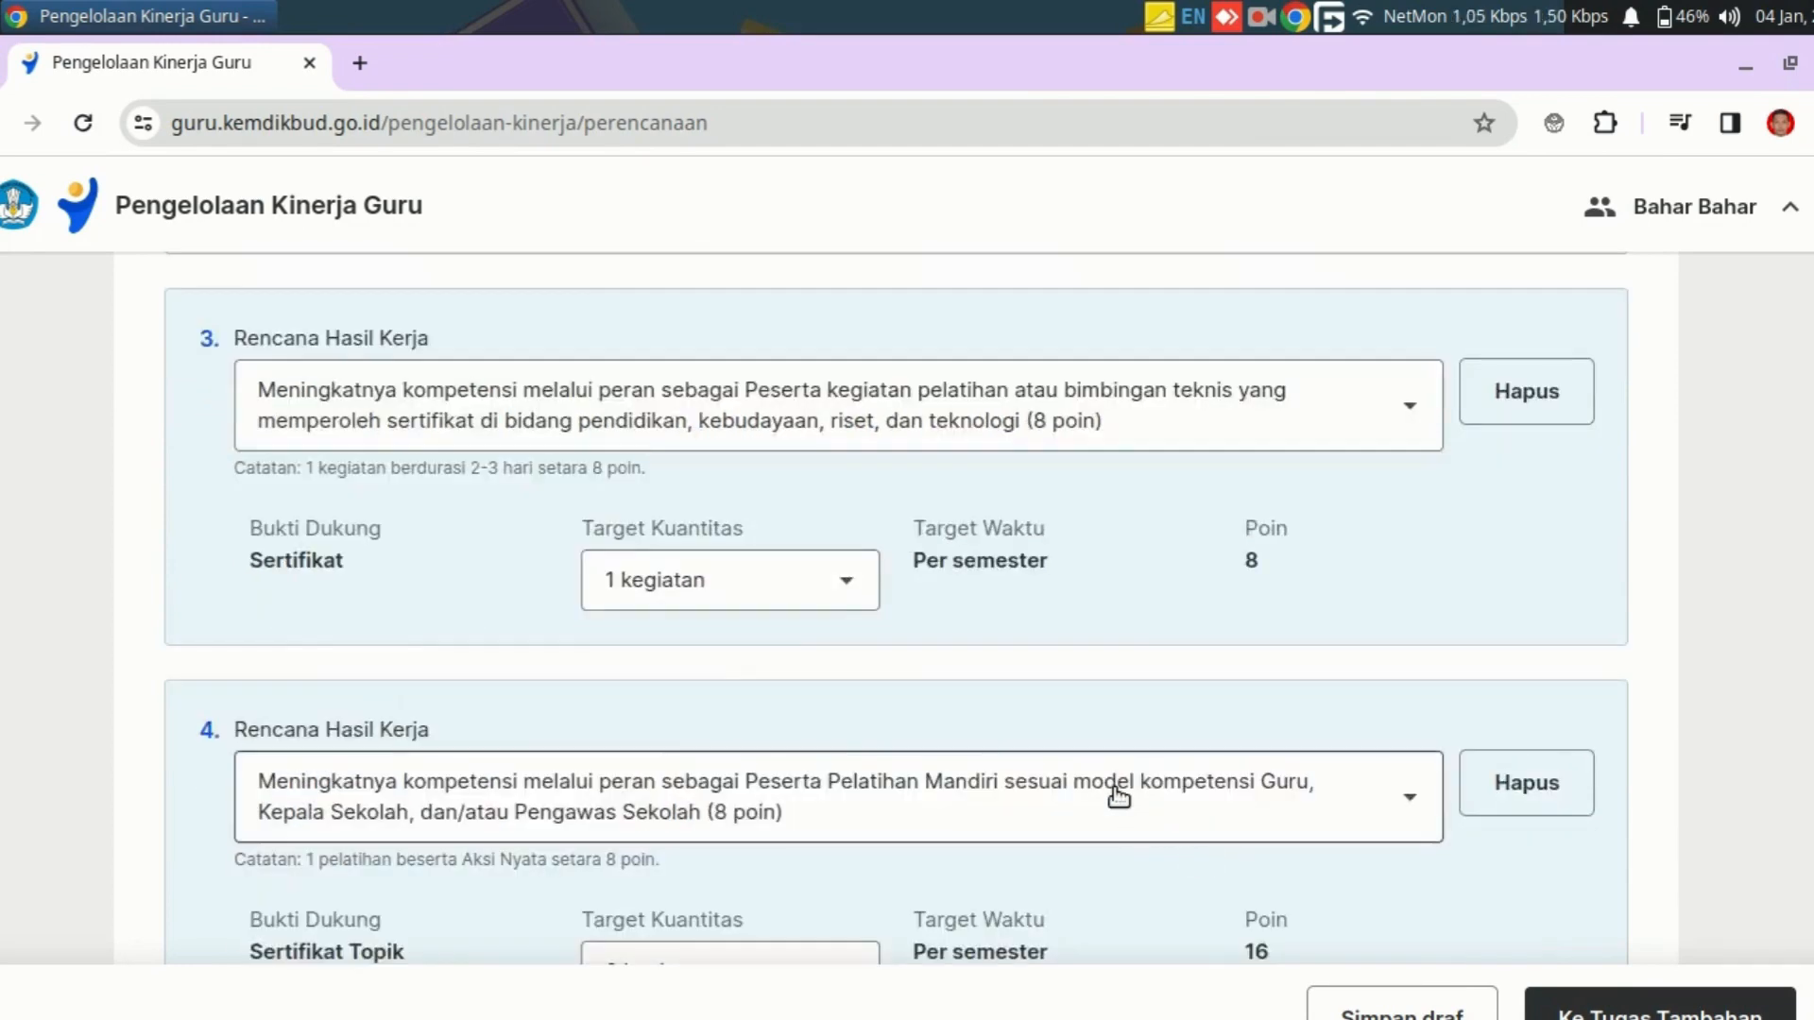
scroll(1096, 784, "up", 10)
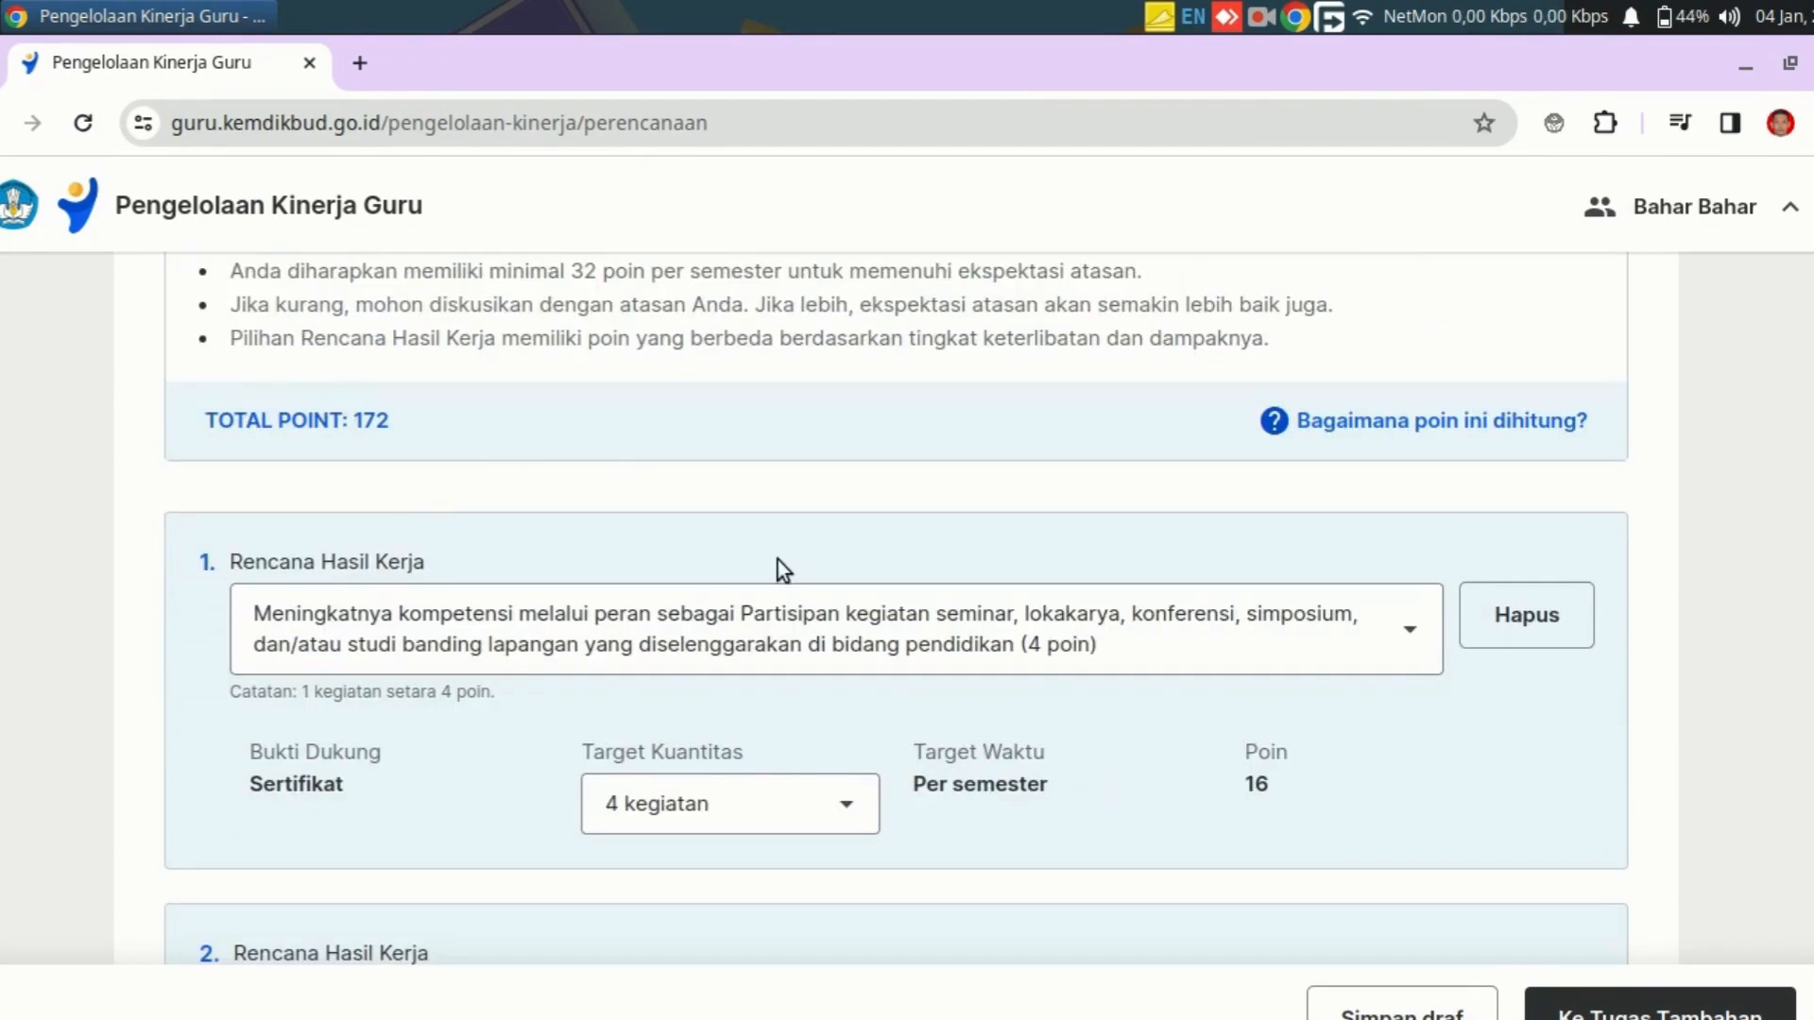
scroll(779, 567, "up", 3)
scroll(779, 567, "down", 3)
scroll(799, 678, "down", 2)
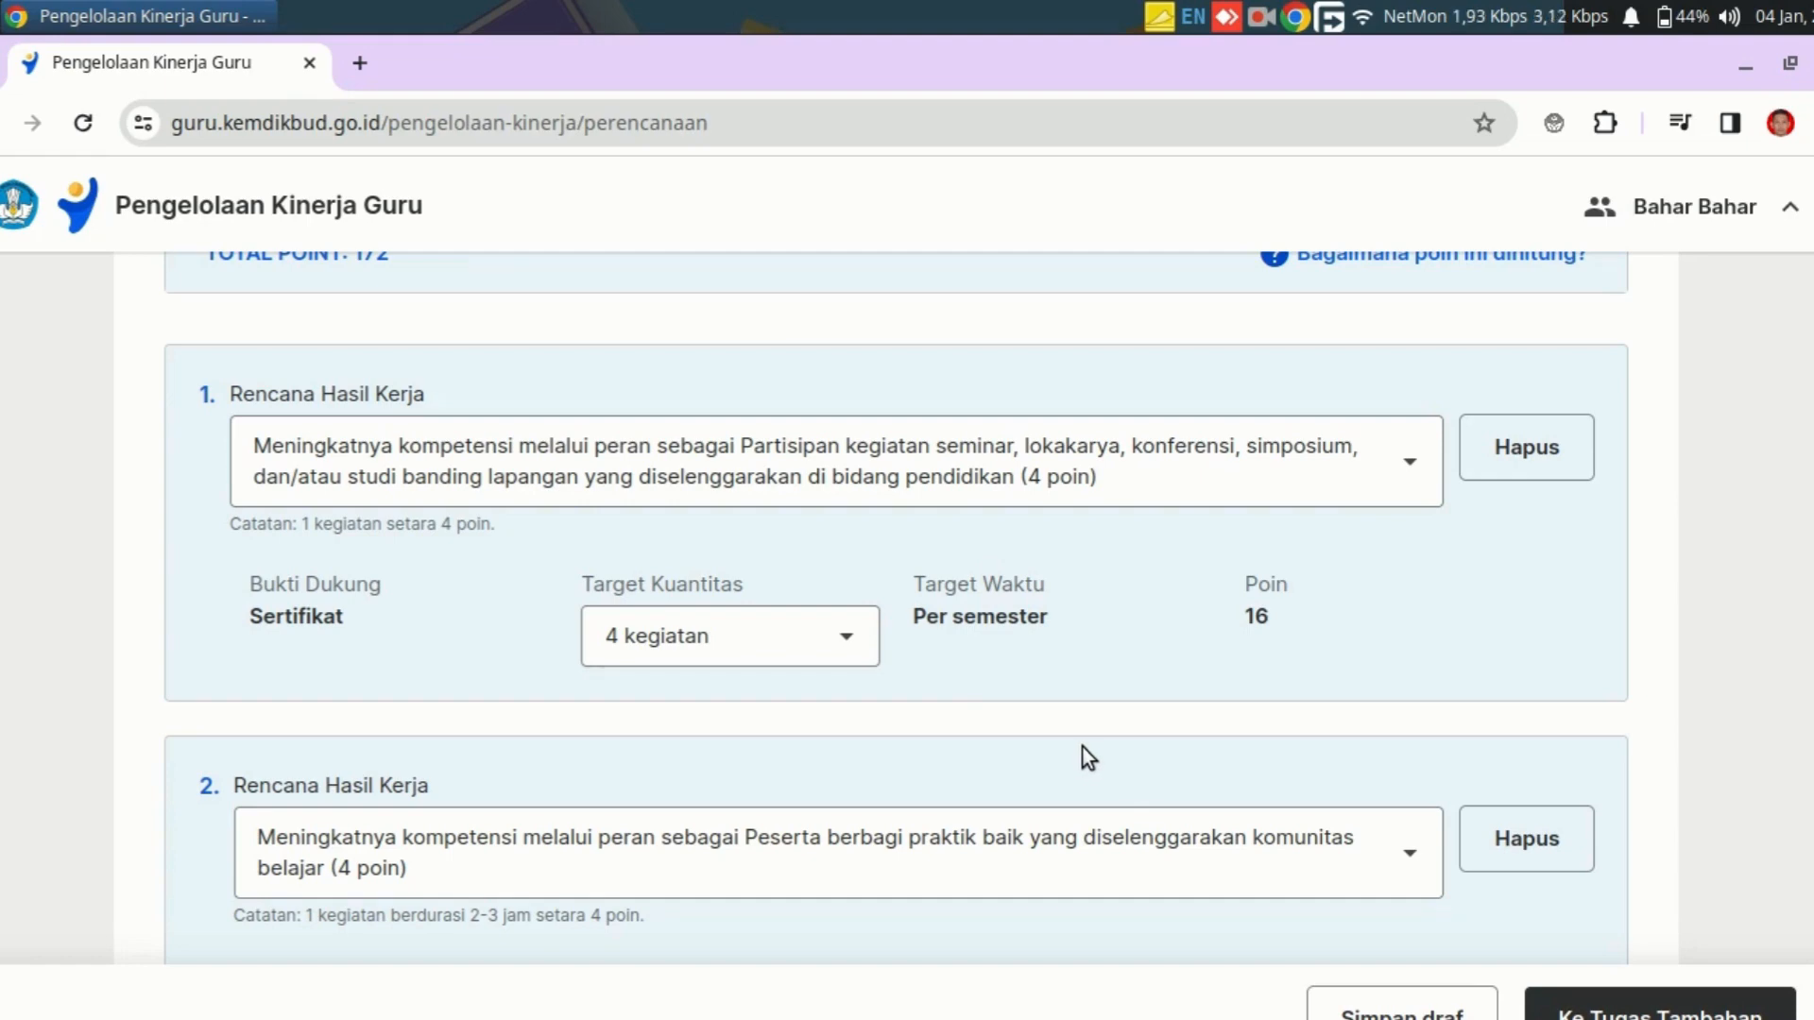
scroll(1082, 746, "up", 2)
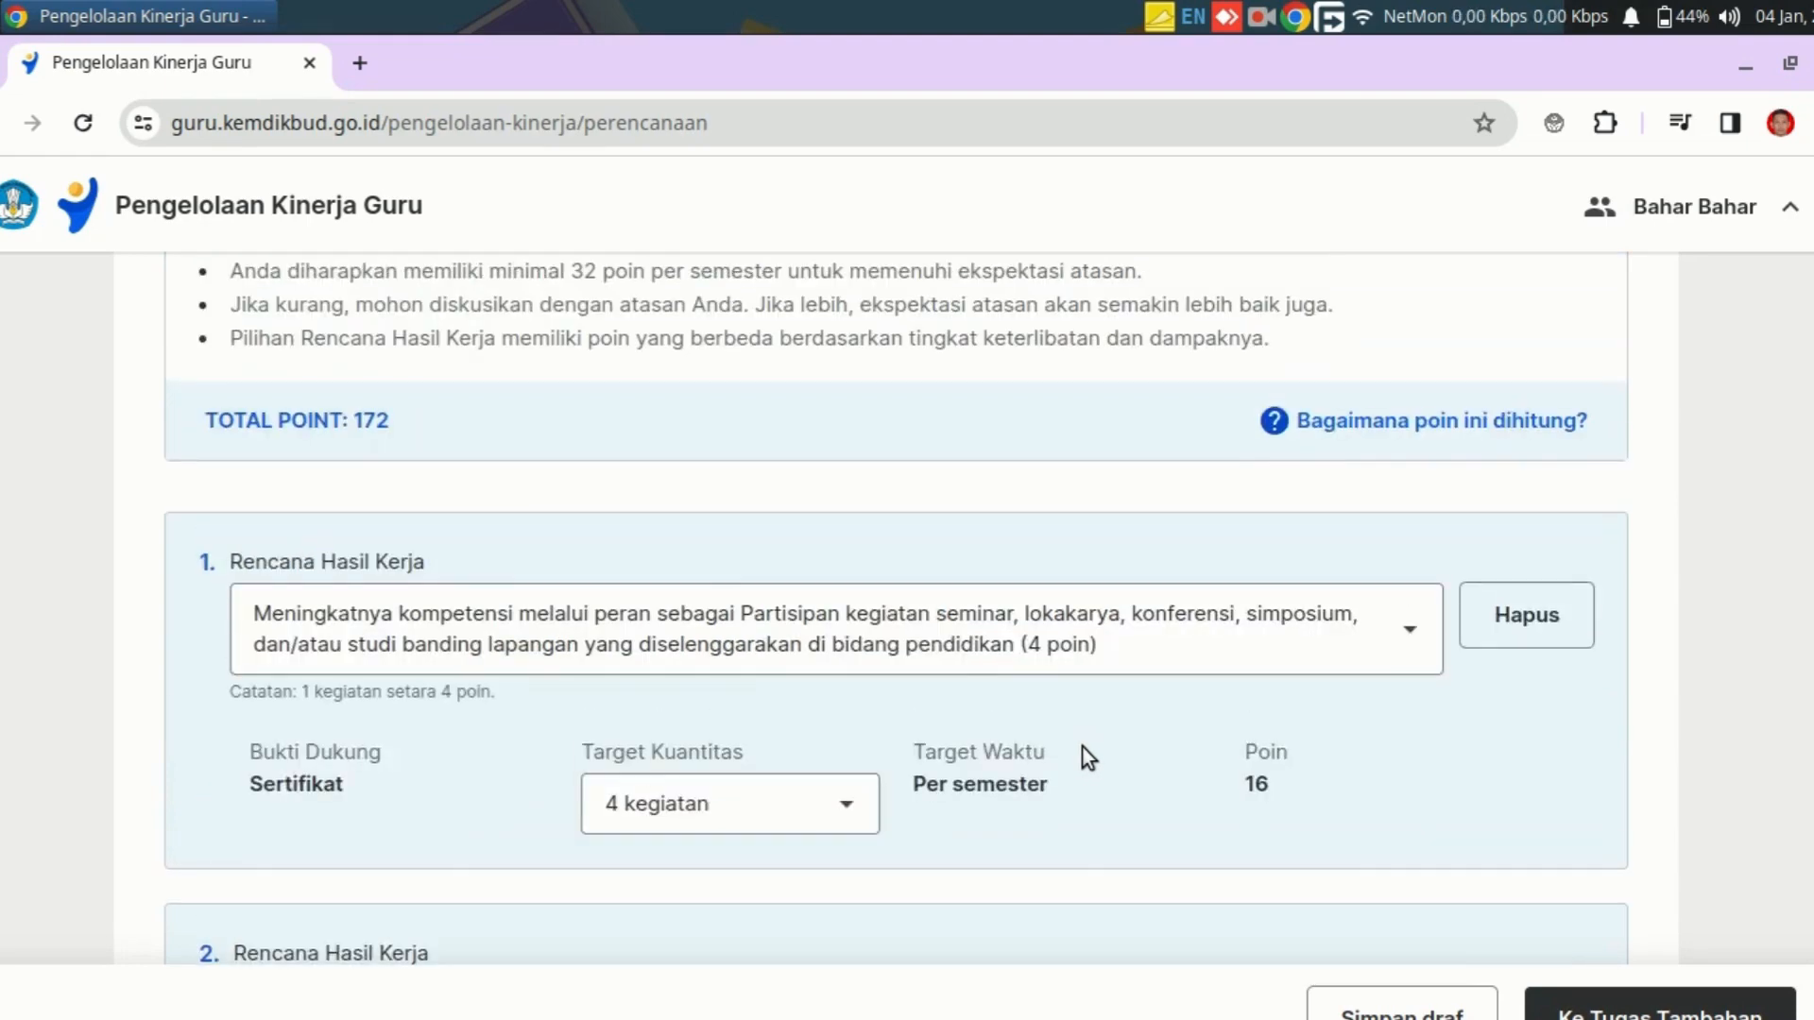
scroll(1115, 656, "down", 10)
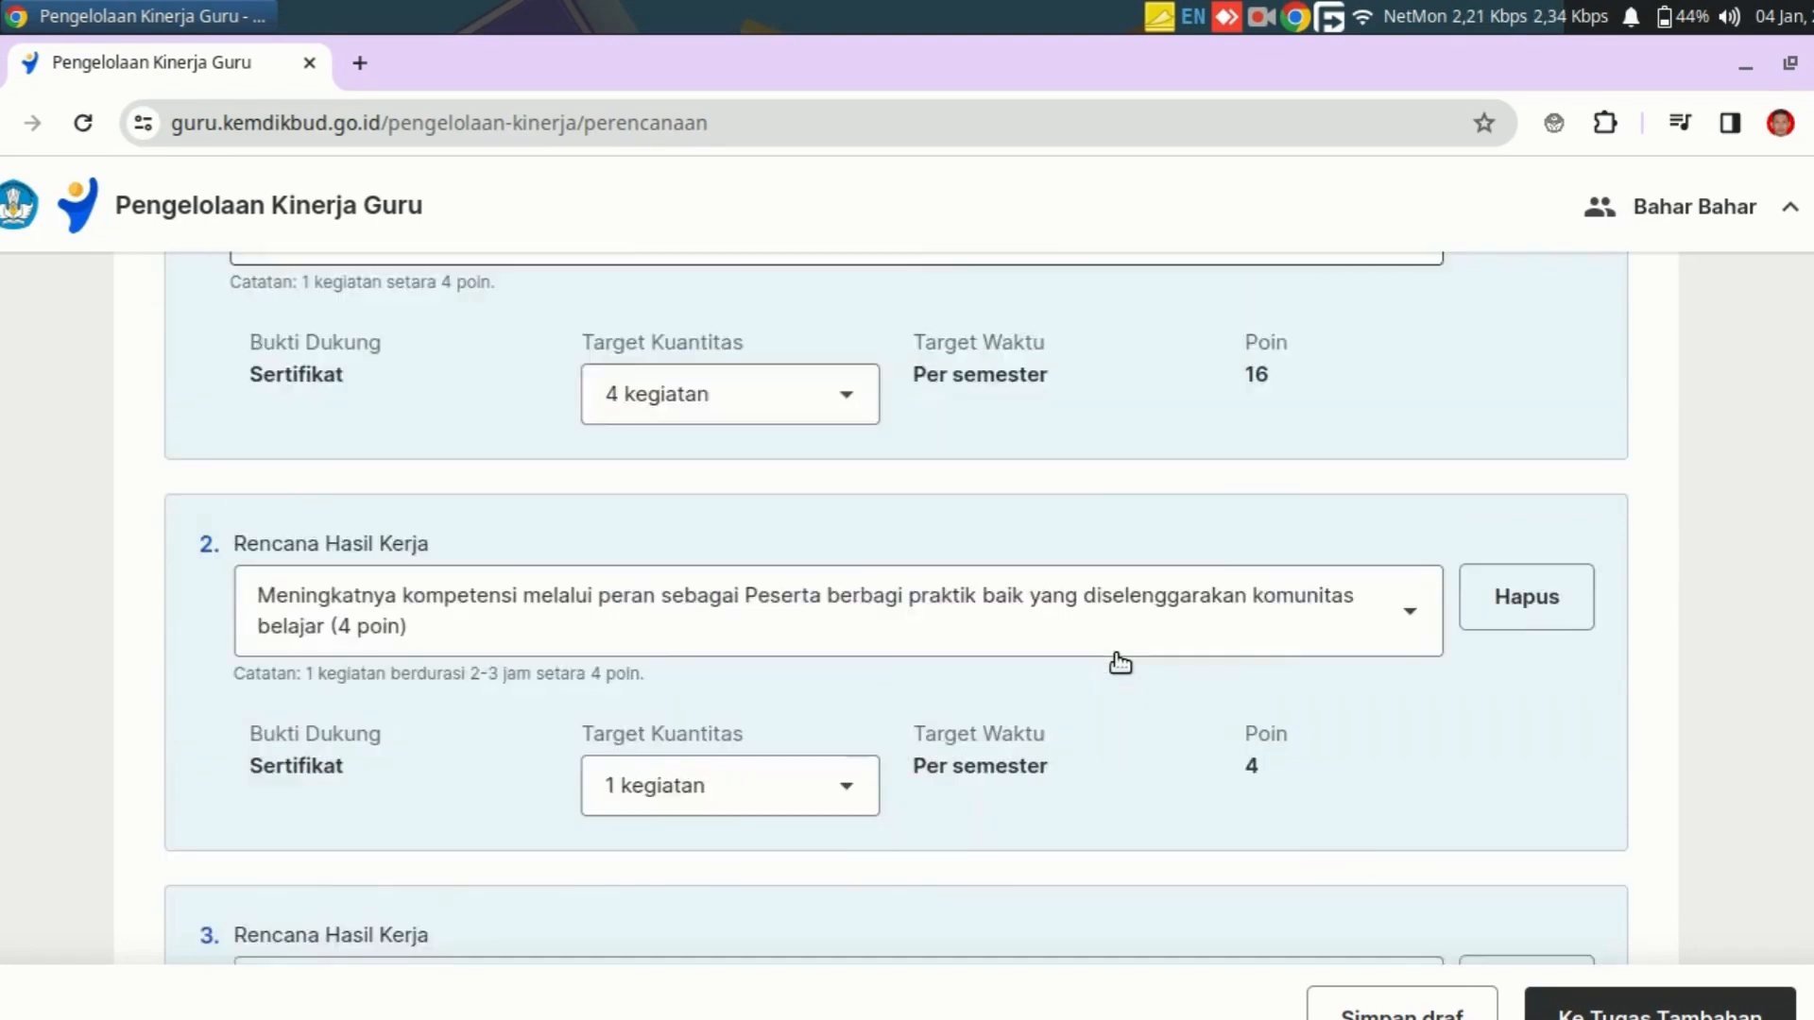
scroll(1115, 657, "down", 7)
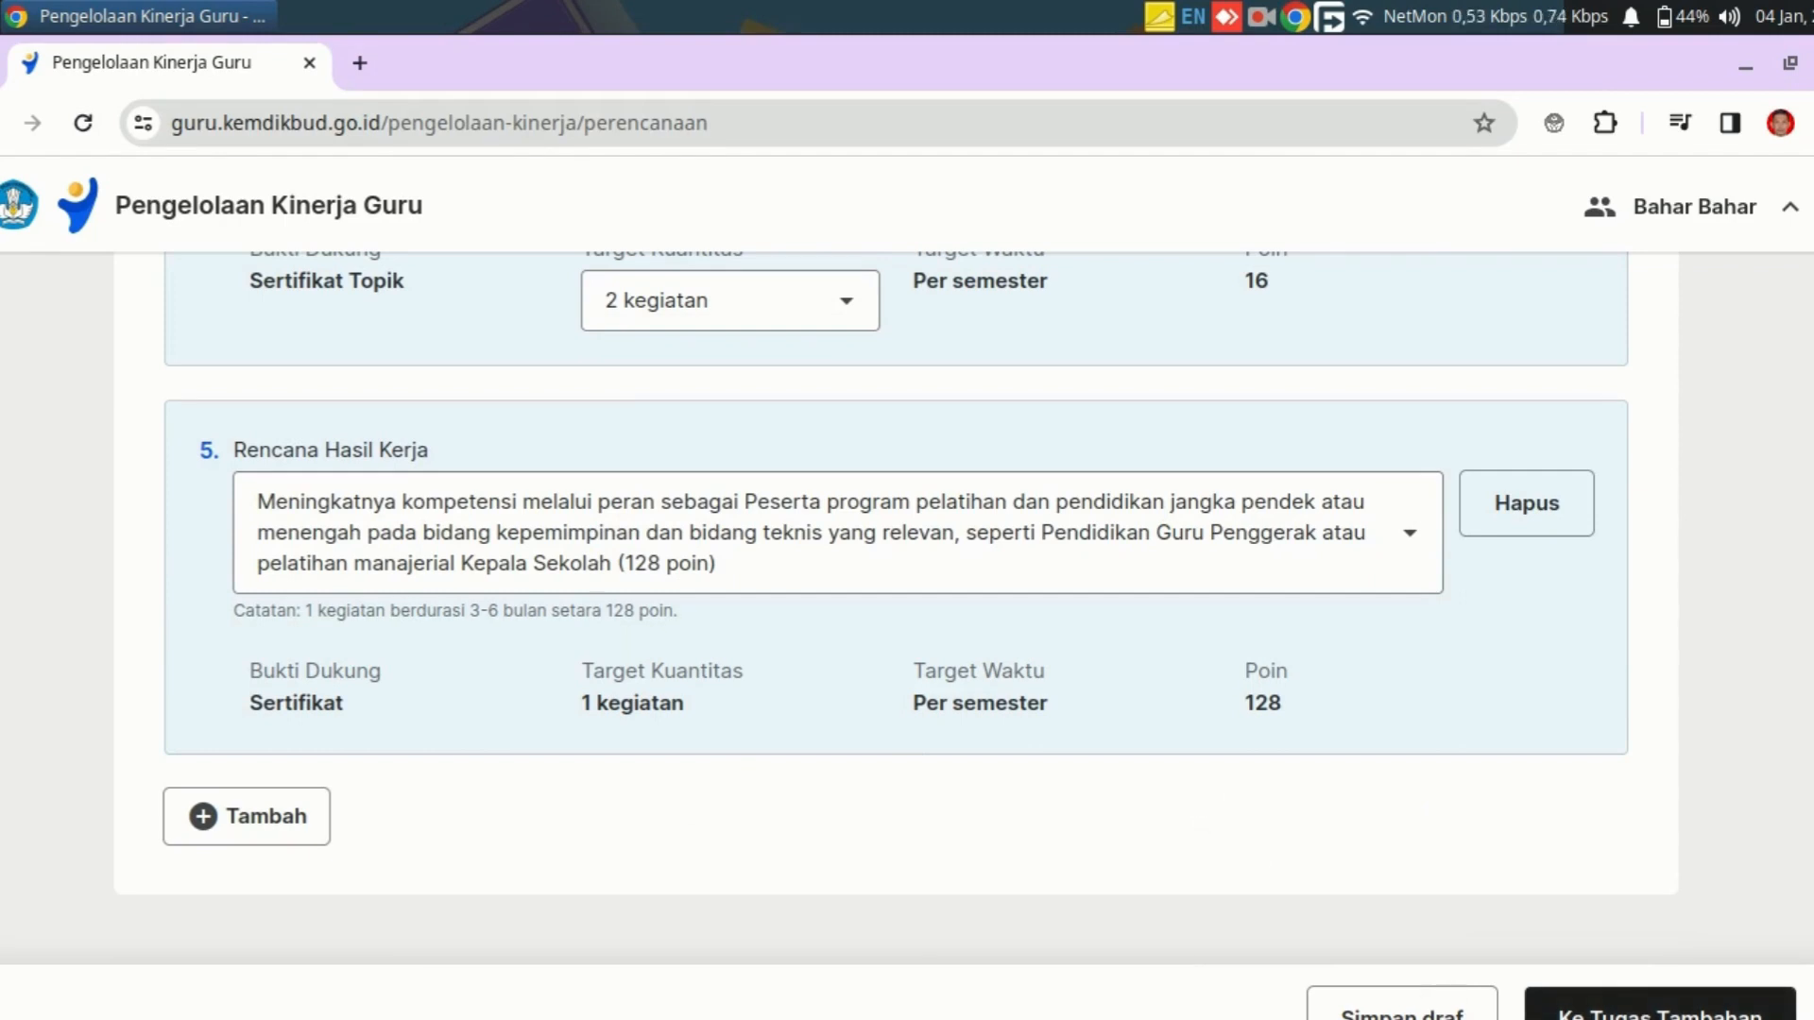
scroll(1415, 785, "up", 8)
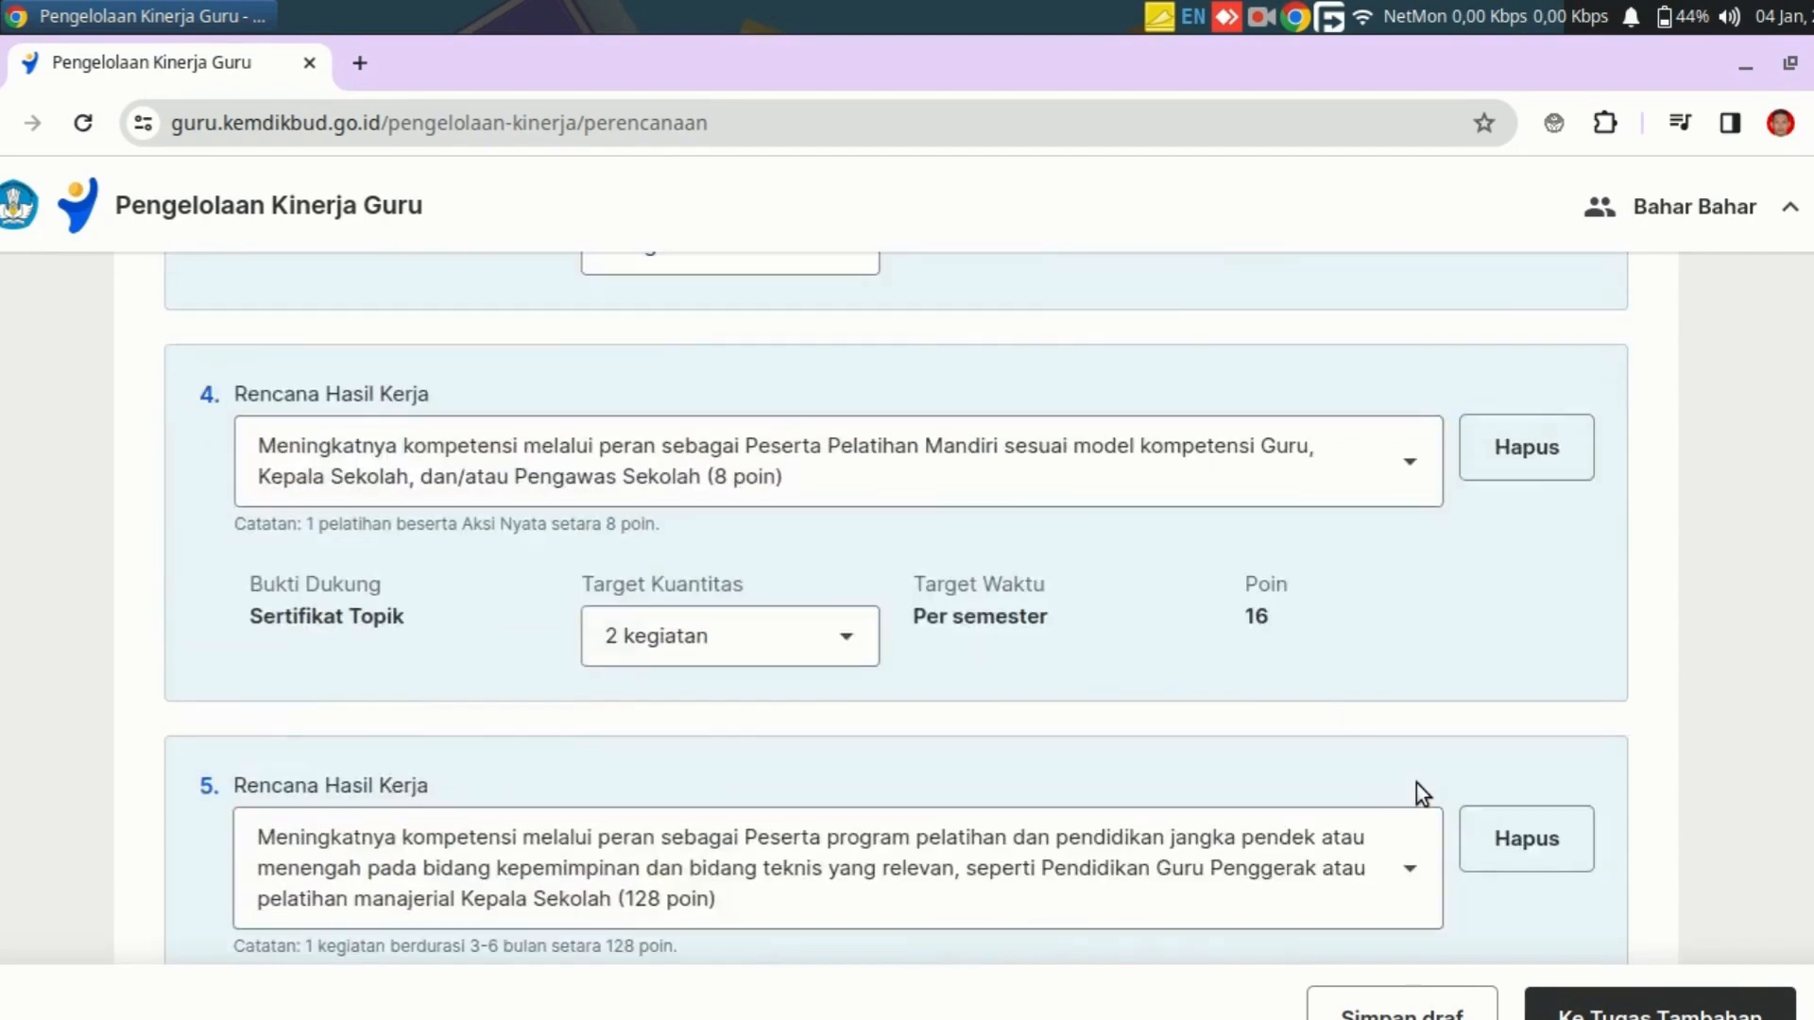
scroll(1282, 816, "down", 8)
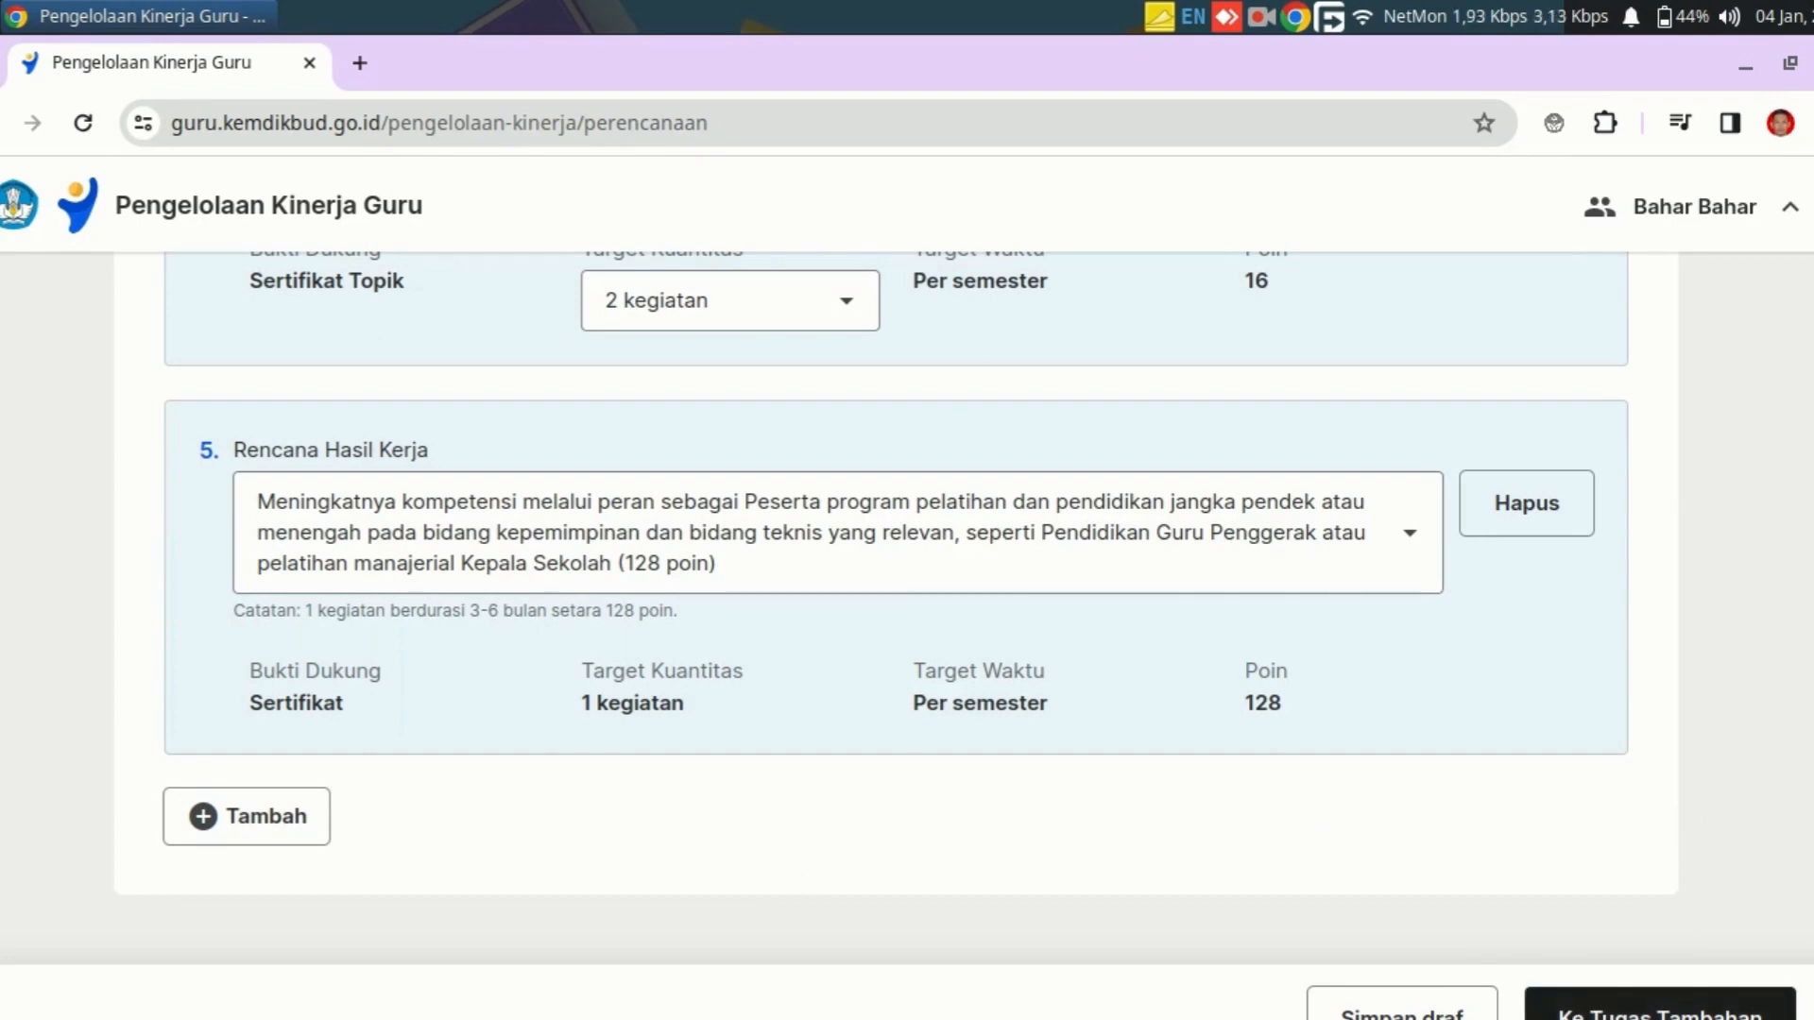
left_click(1660, 1009)
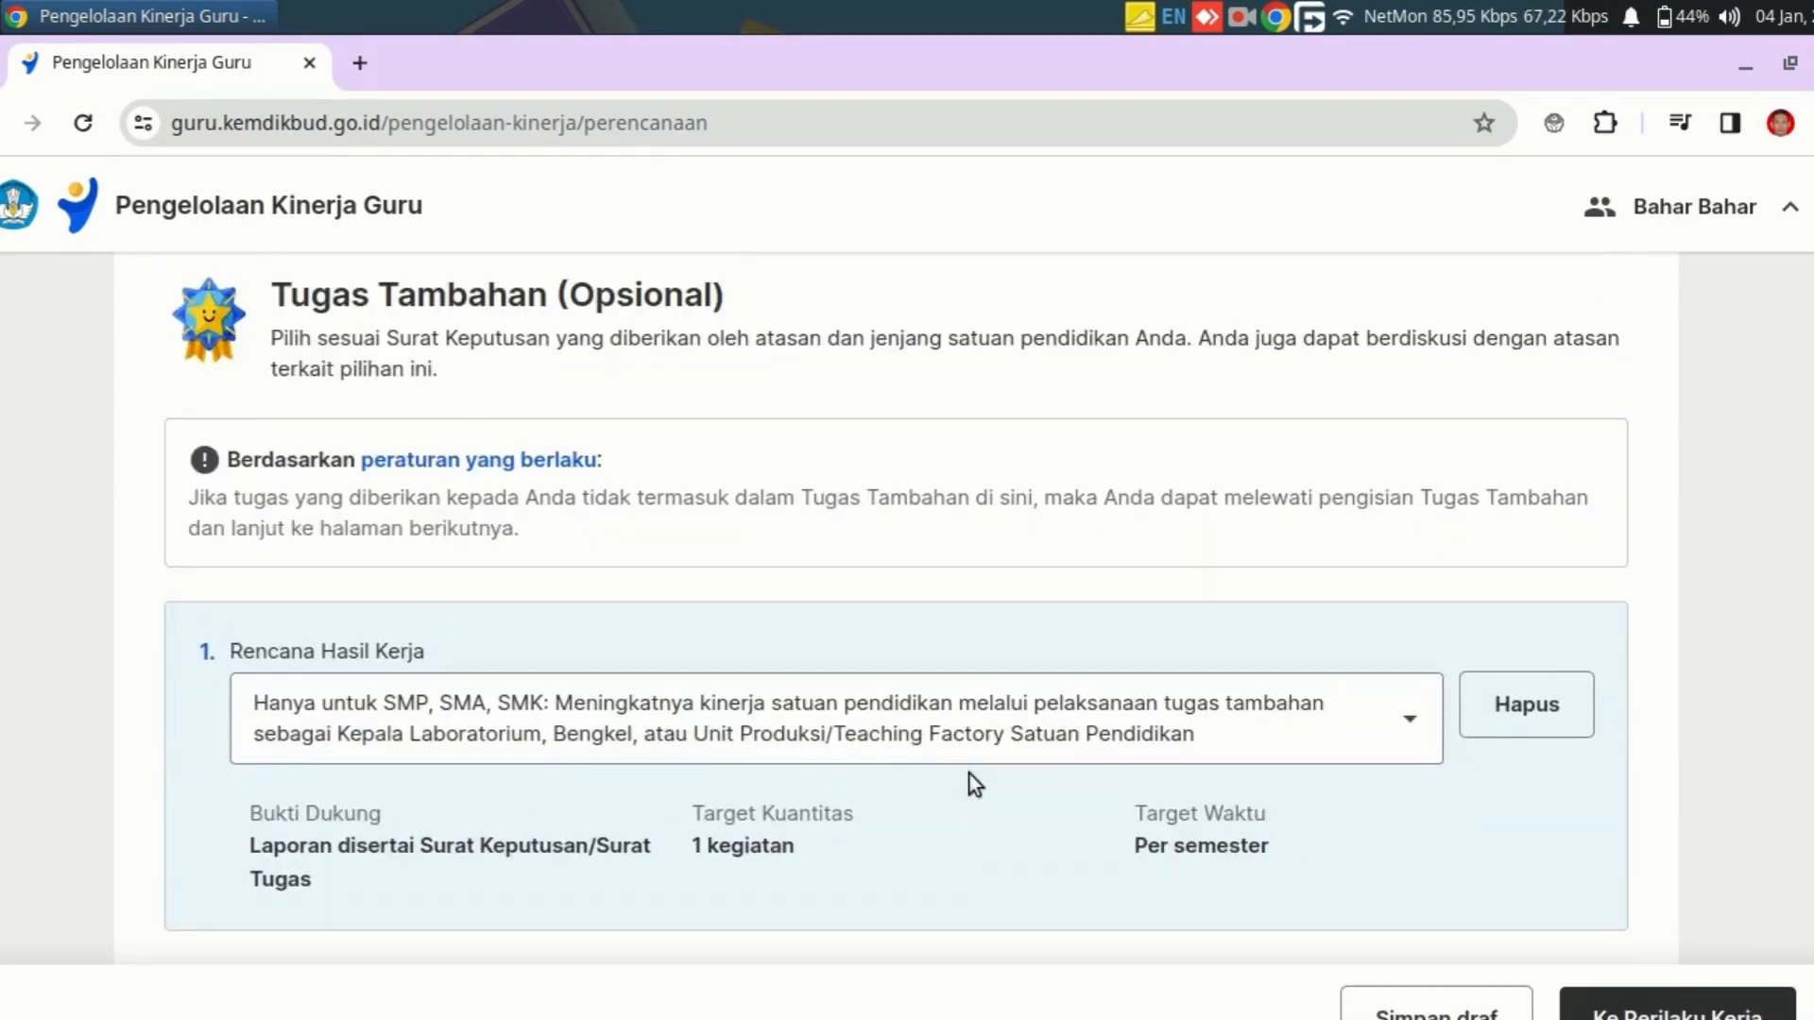
Review the optional Tugas Tambahan entries with their evidence and targets, keep them as filled in, and proceed to Perilaku Kerja
scroll(917, 723, "up", 1)
scroll(917, 724, "down", 2)
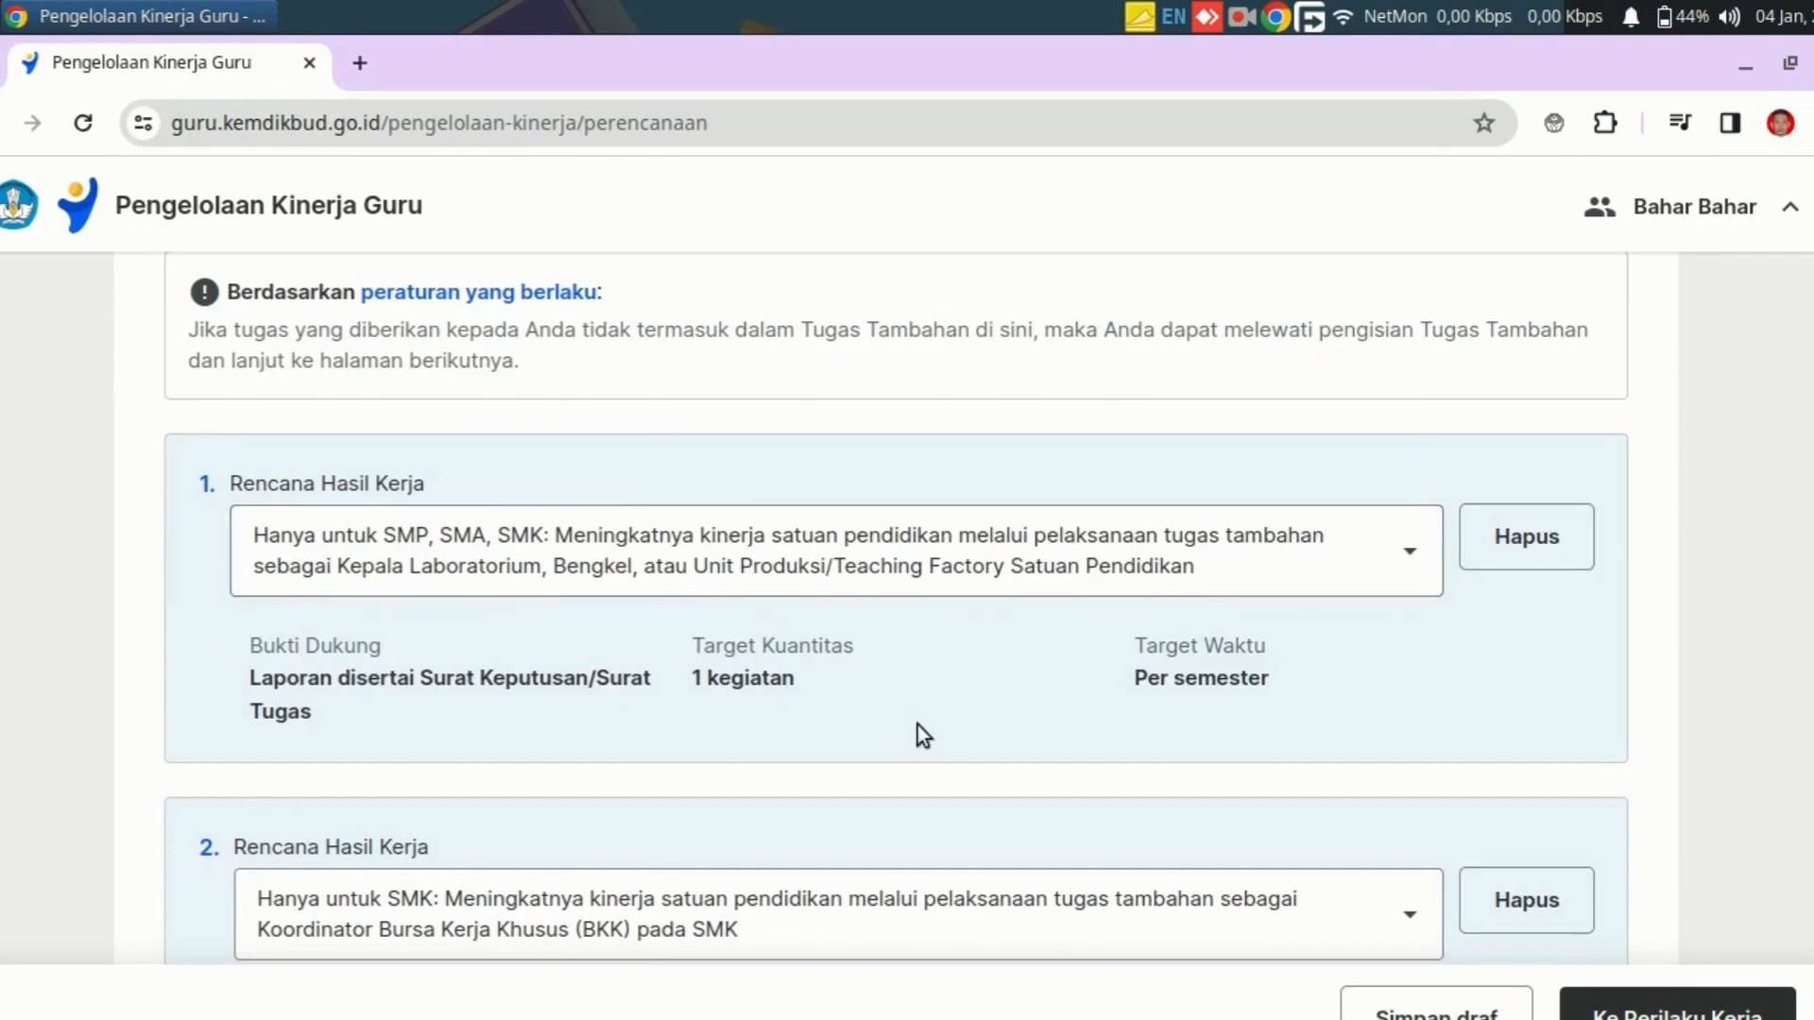
scroll(916, 724, "down", 1)
scroll(916, 723, "down", 6)
scroll(917, 722, "up", 6)
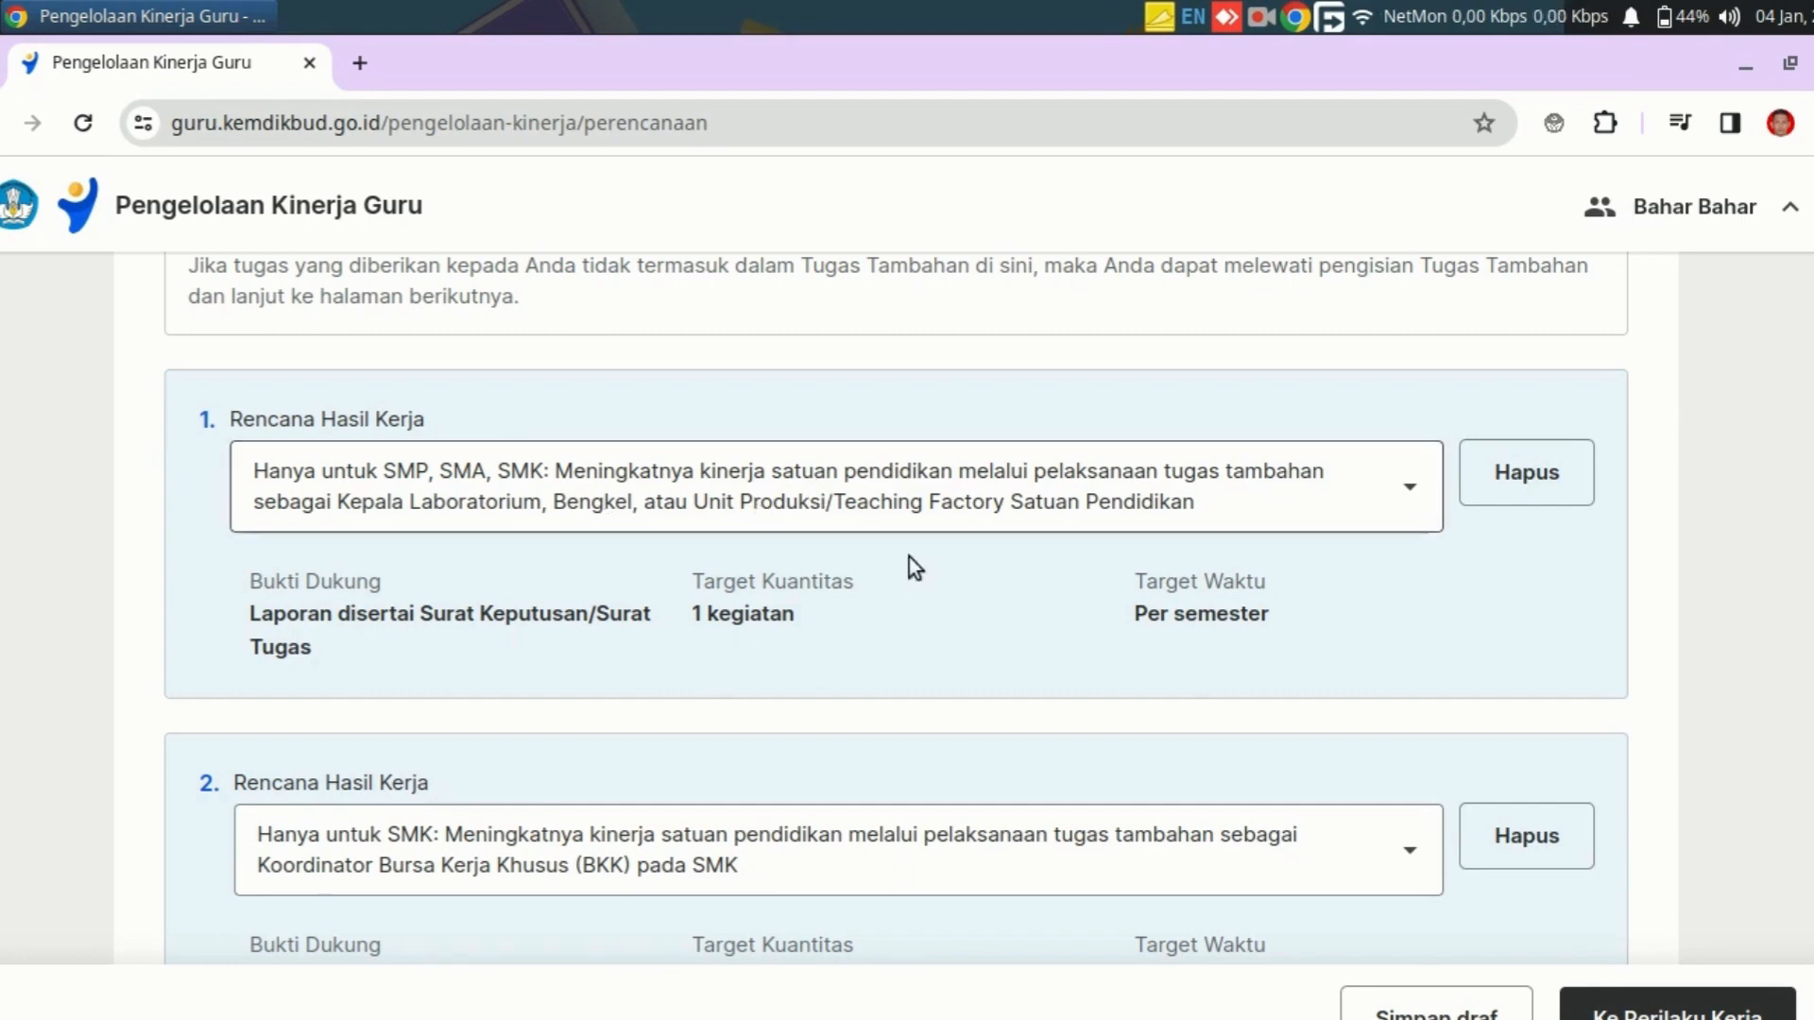
scroll(909, 557, "down", 4)
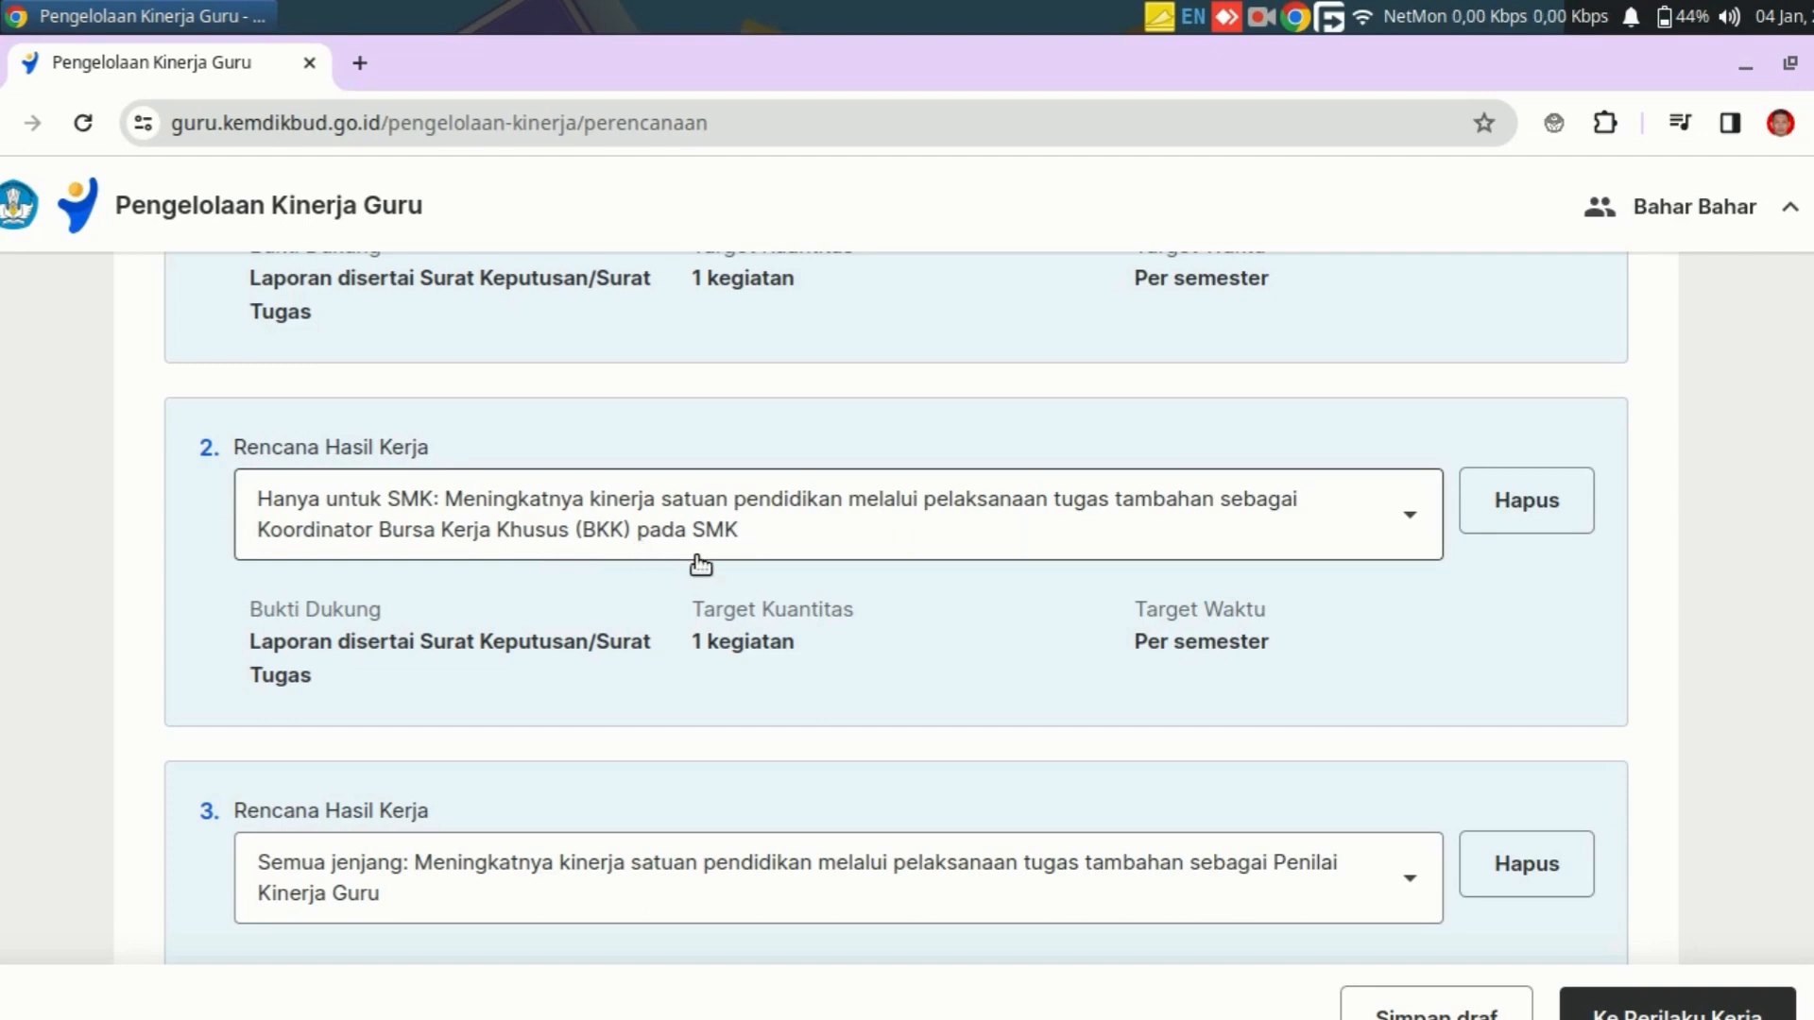
scroll(945, 548, "down", 3)
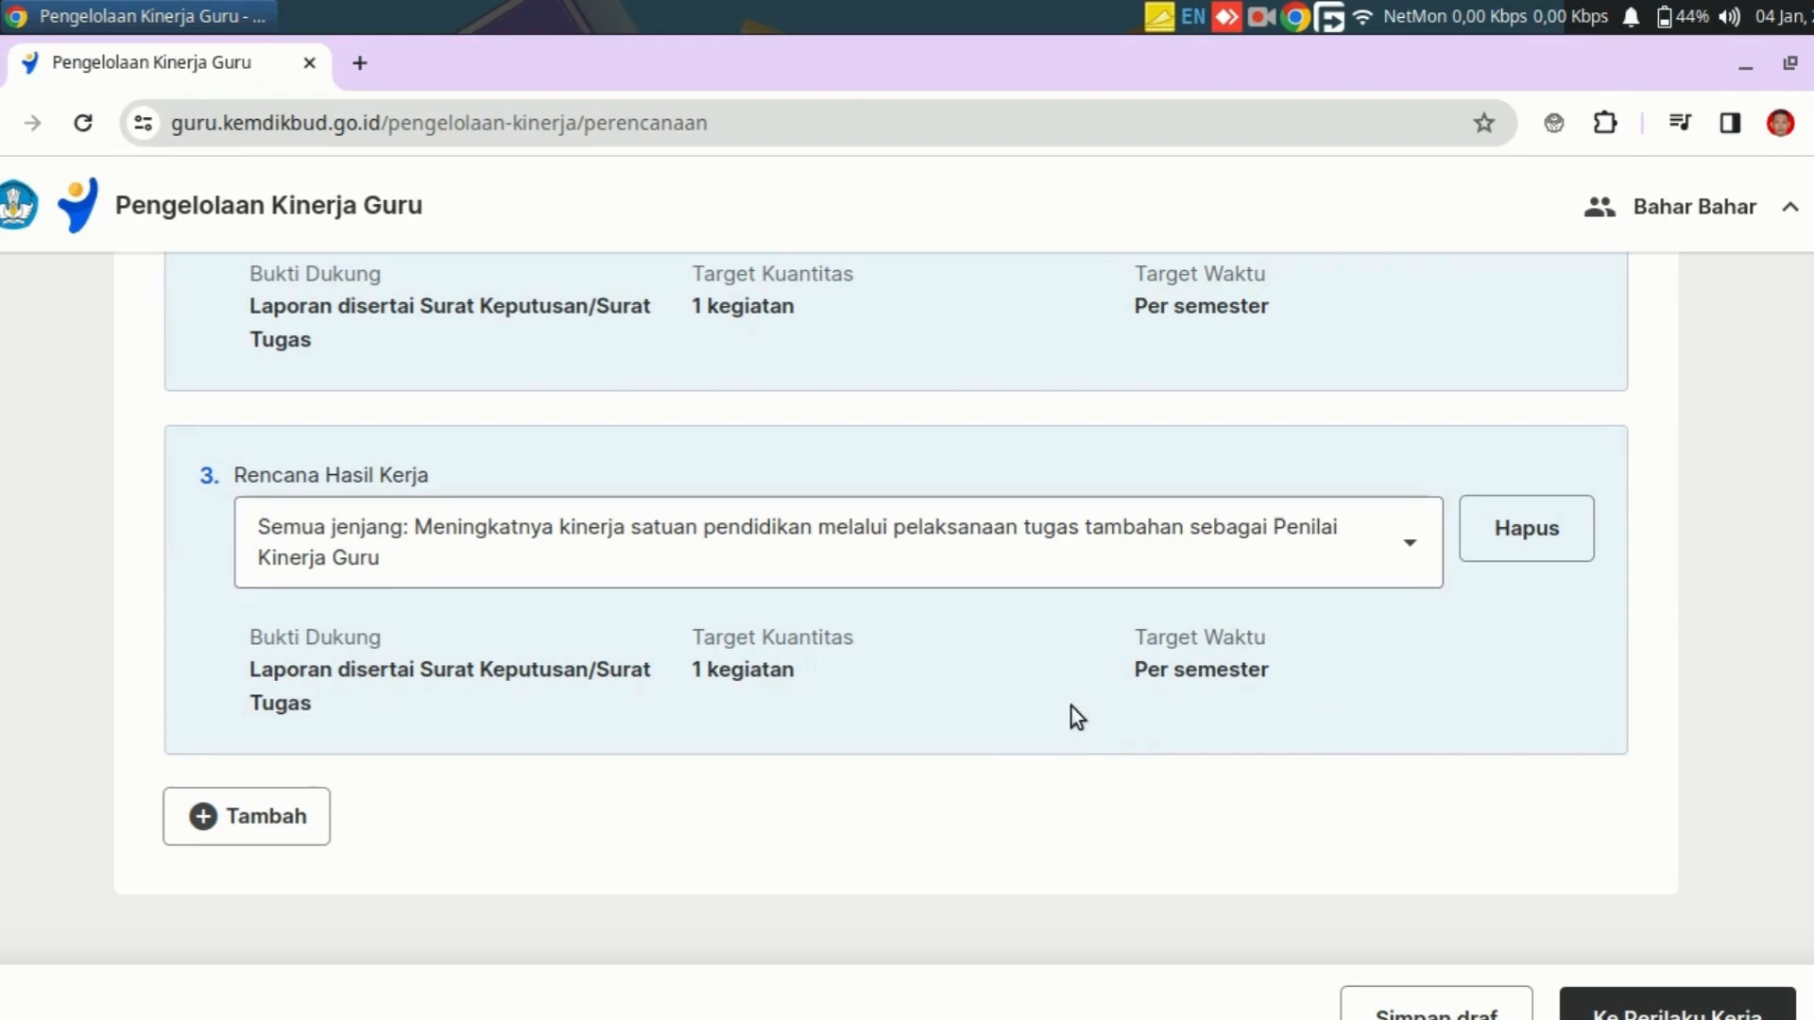
scroll(1071, 710, "up", 5)
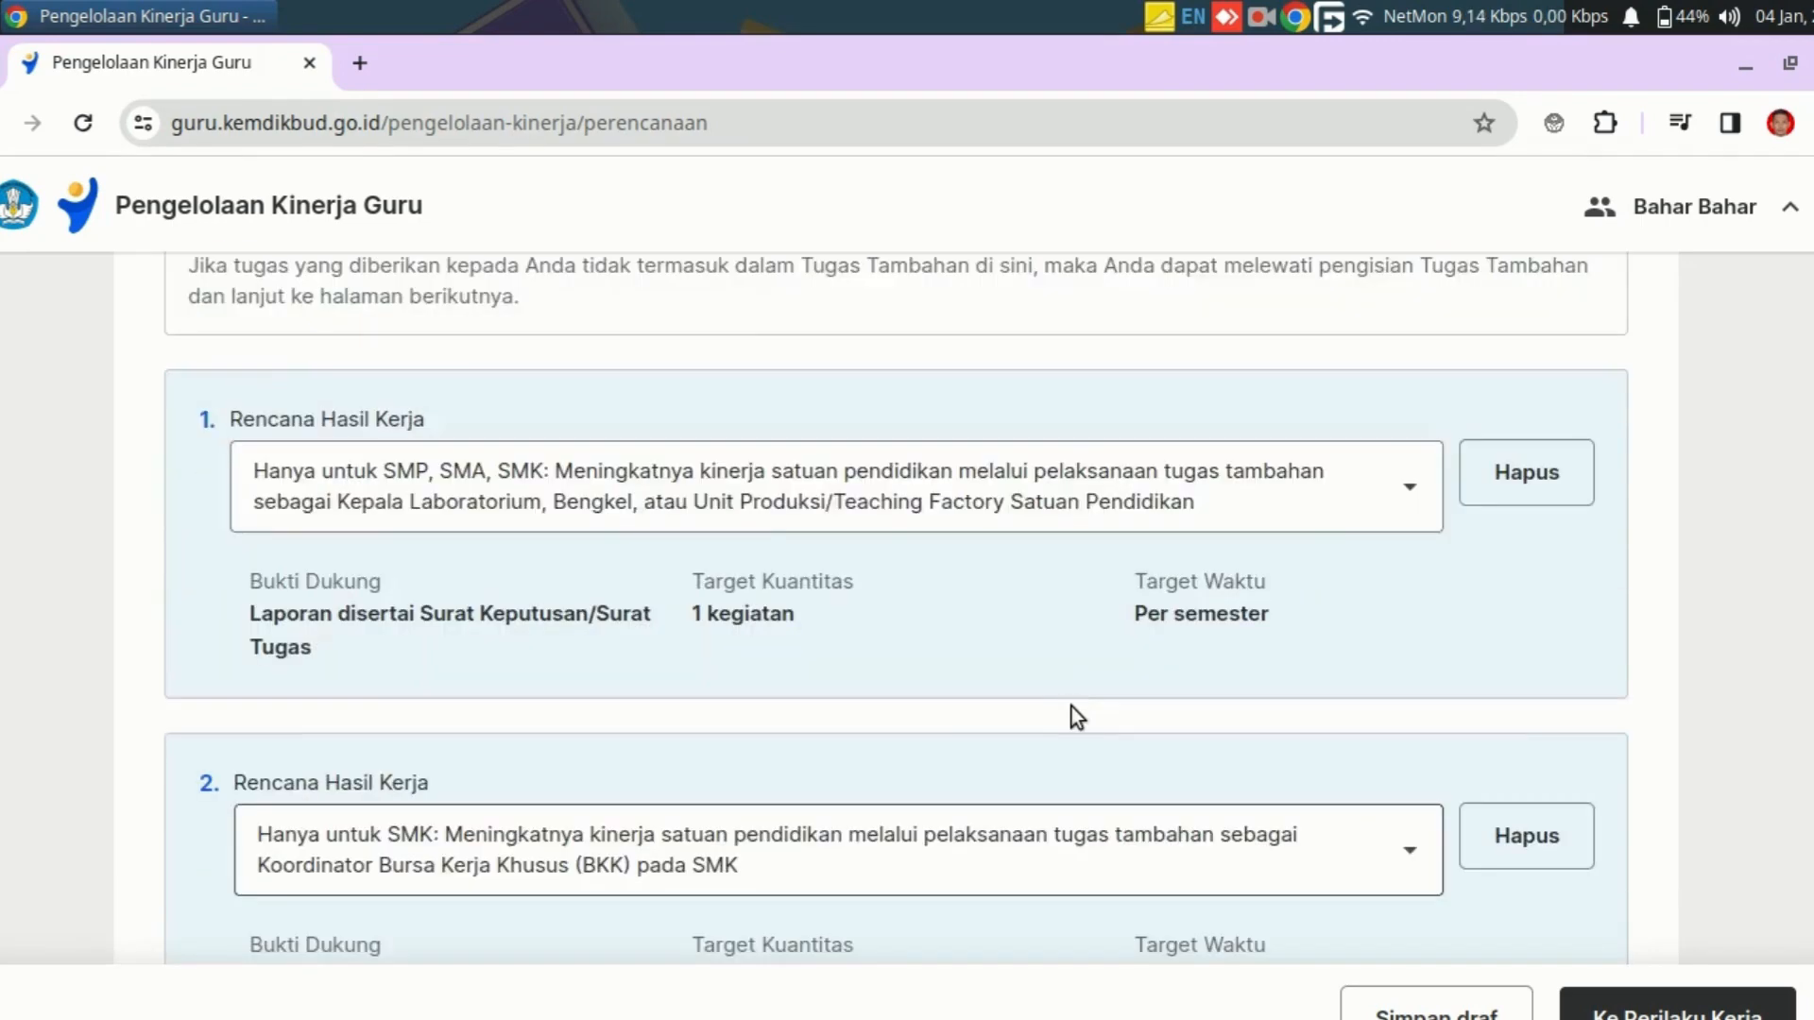
scroll(717, 636, "up", 5)
scroll(746, 609, "down", 7)
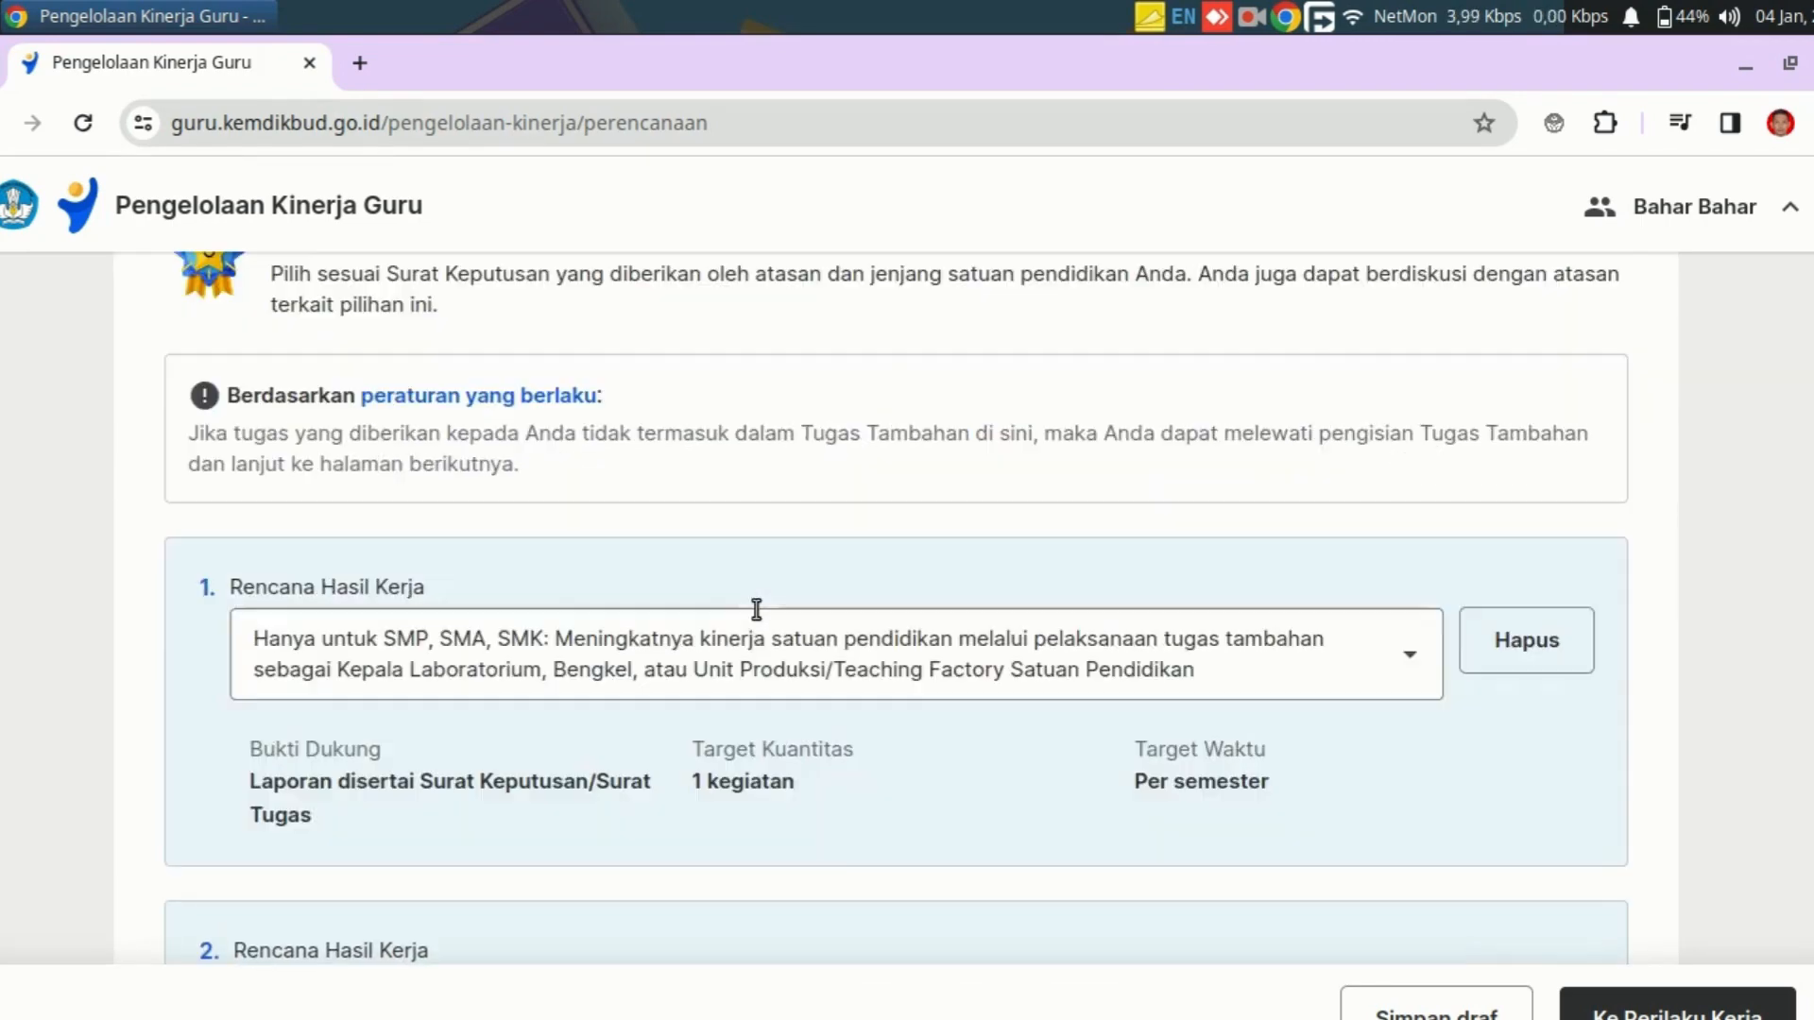
scroll(764, 616, "down", 3)
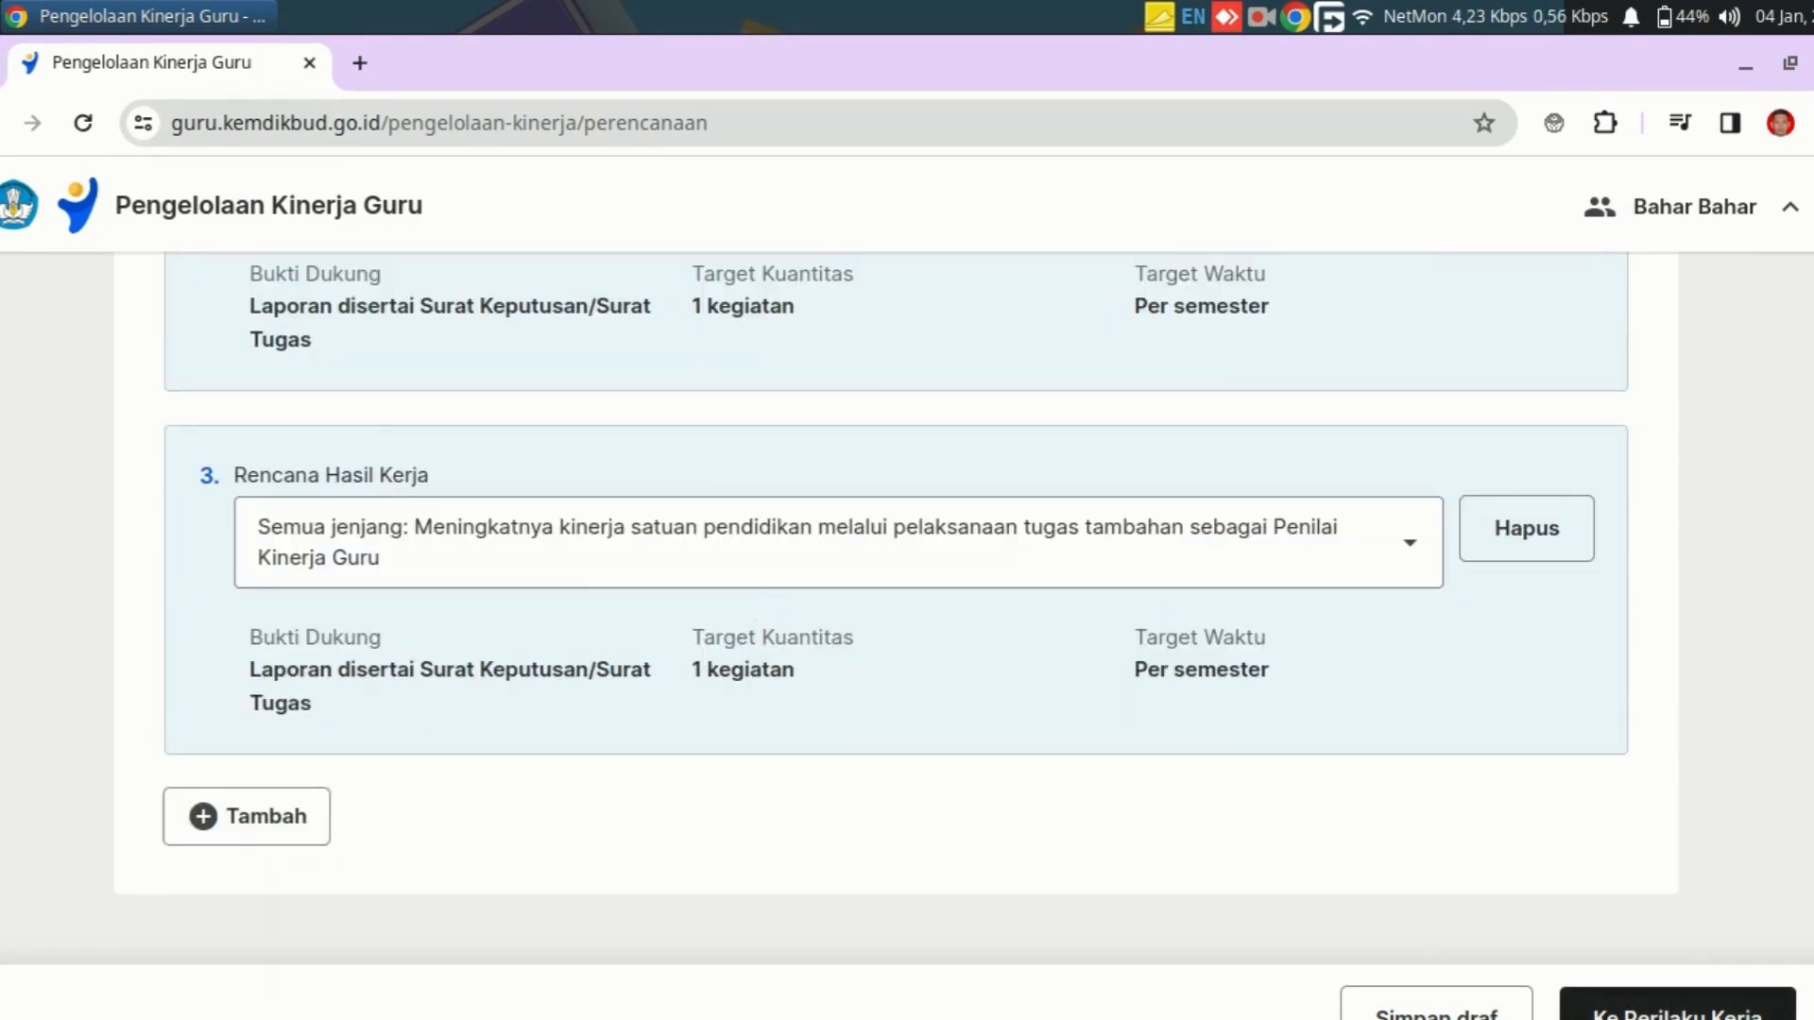
left_click(1677, 1009)
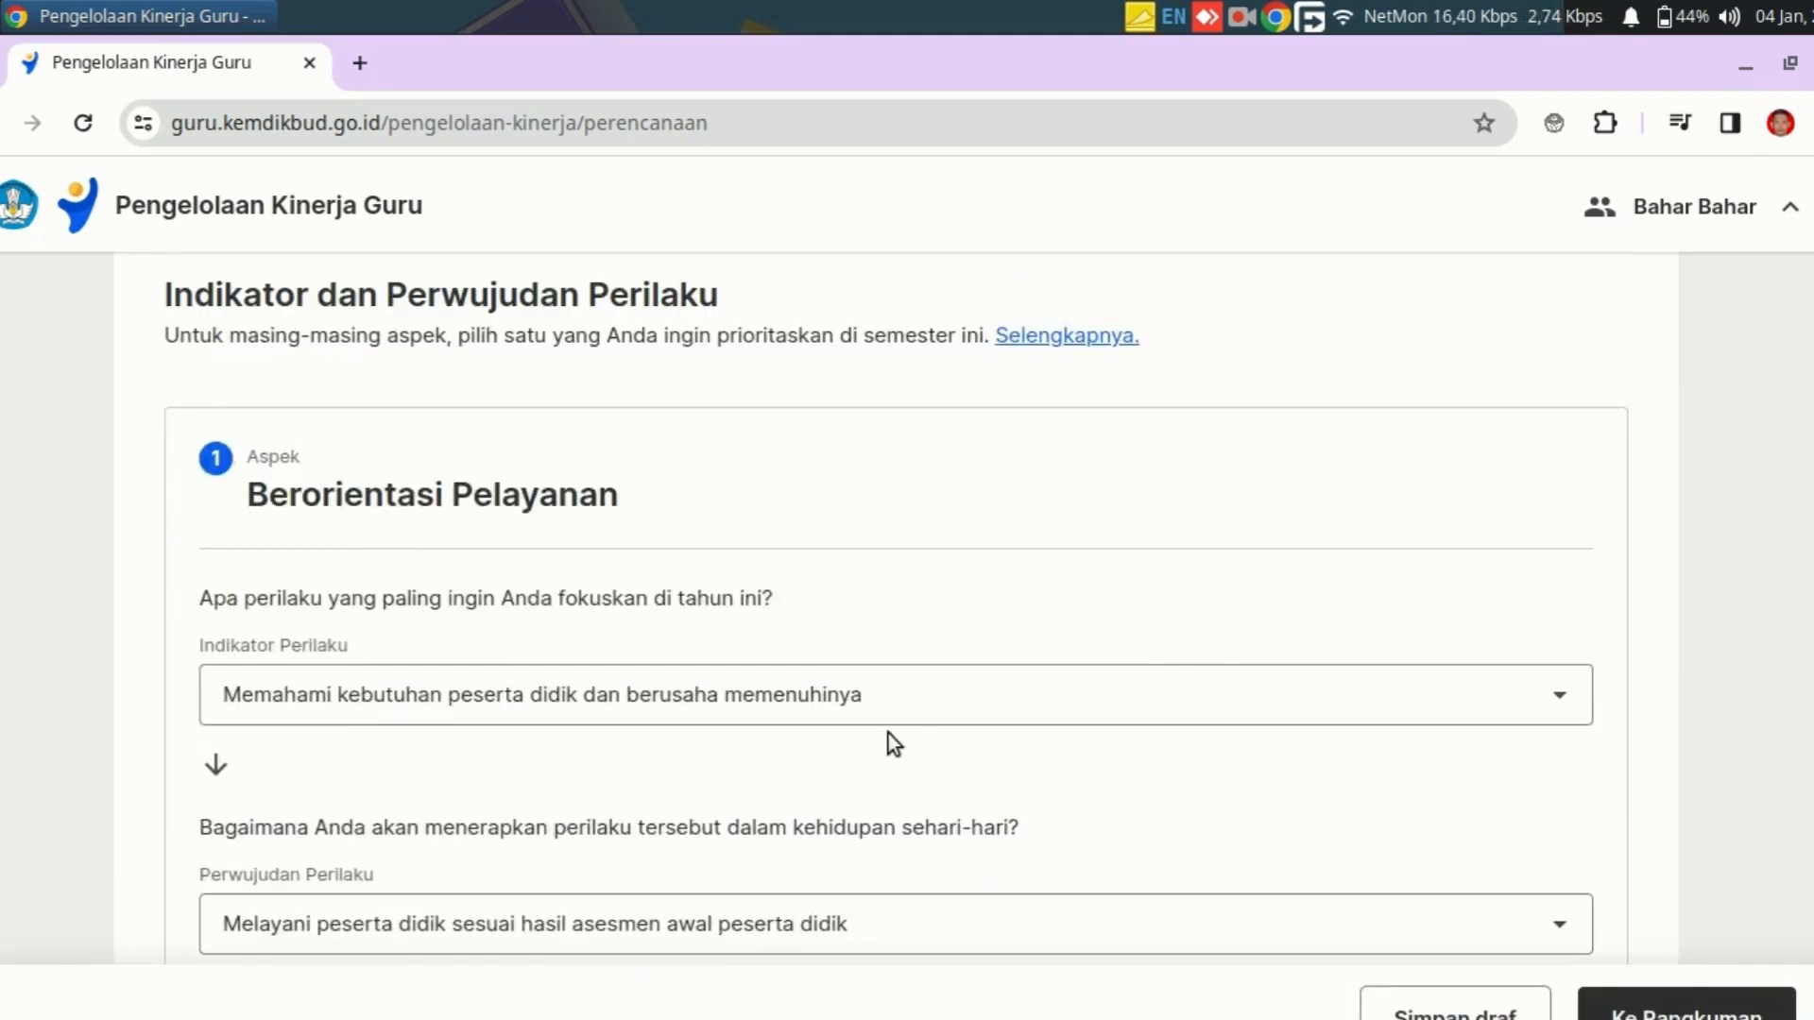
Skim the Perilaku Kerja page through the behaviour aspects from Berorientasi Pelayanan to Kolaboratif and back to its start
scroll(888, 733, "down", 3)
scroll(879, 718, "up", 2)
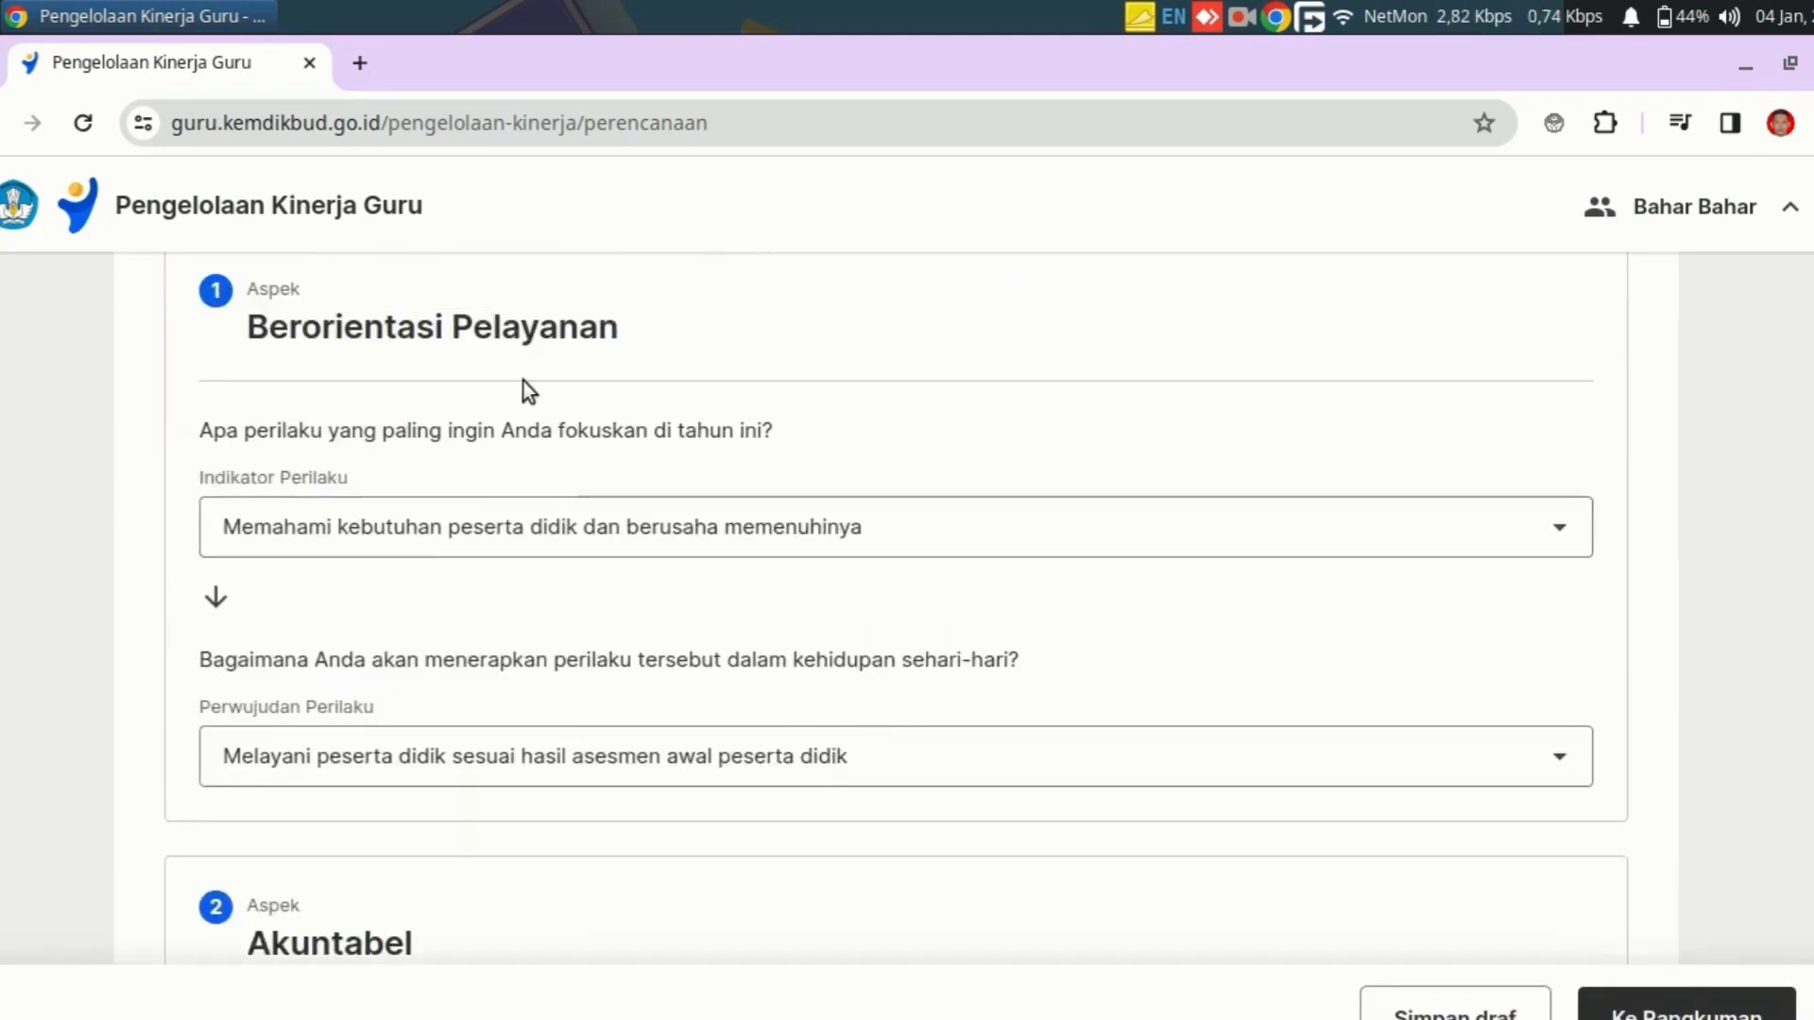
scroll(1143, 567, "down", 20)
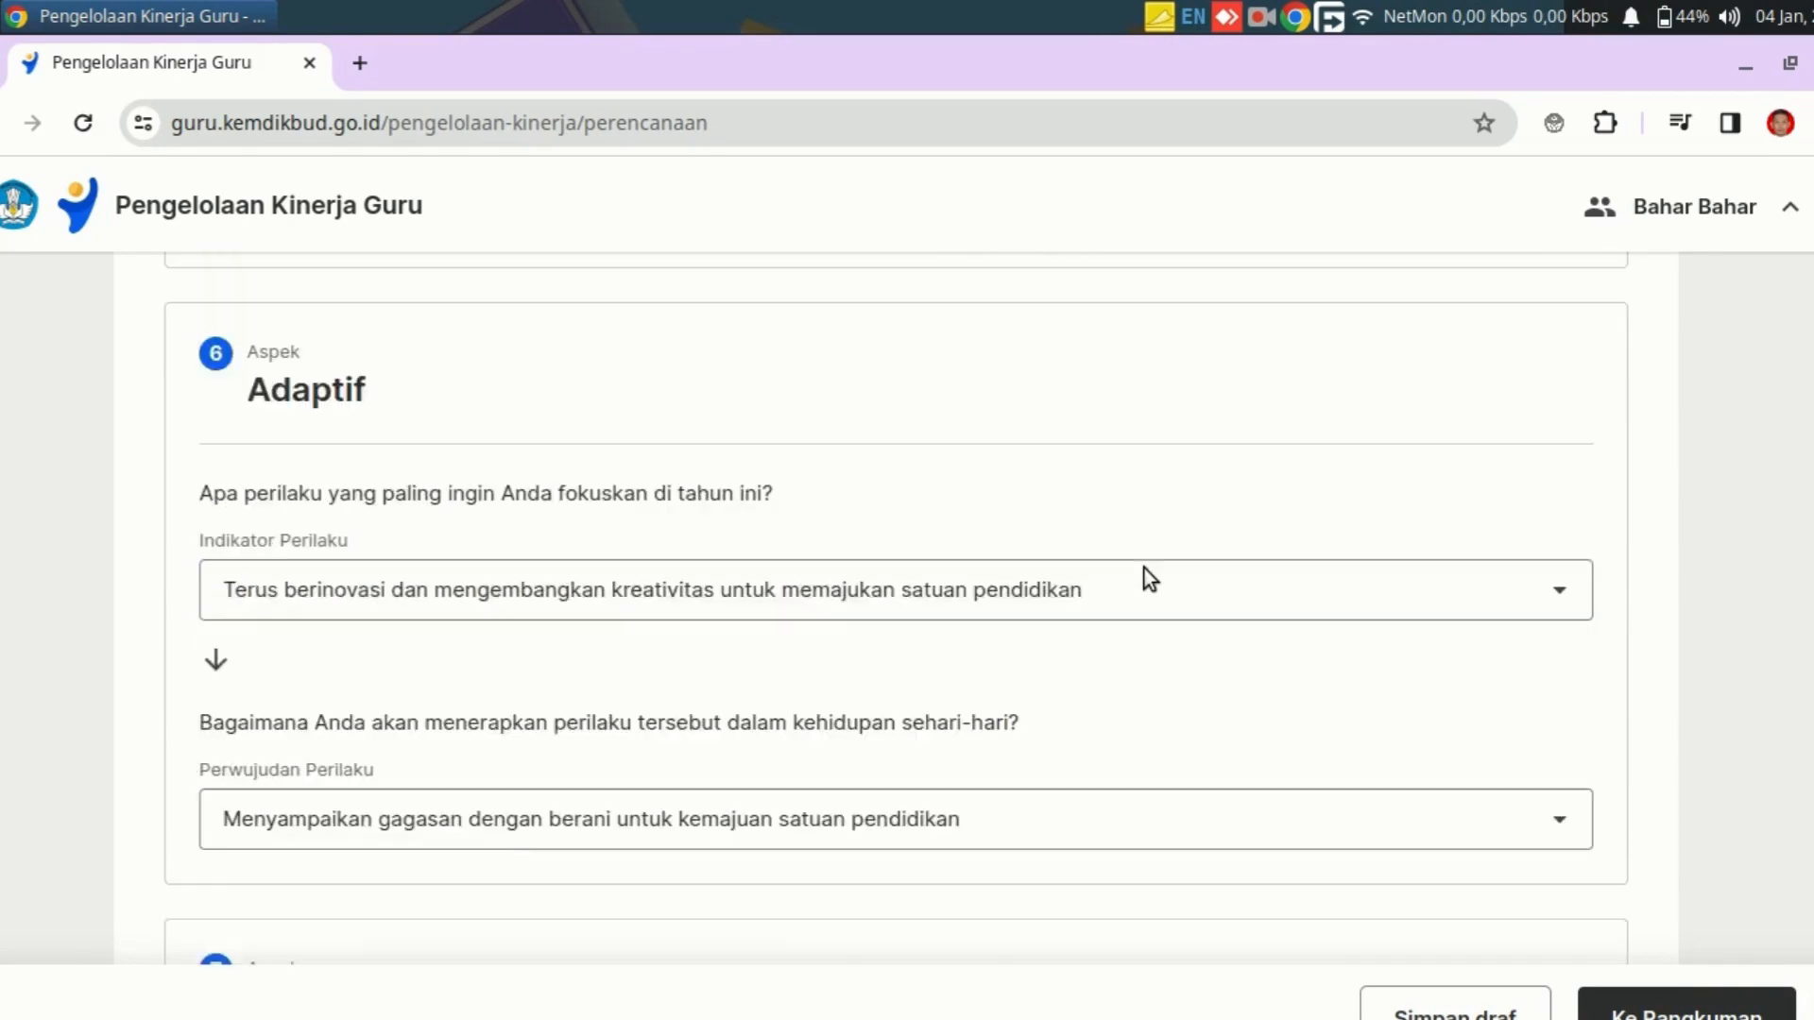
scroll(1144, 569, "up", 9)
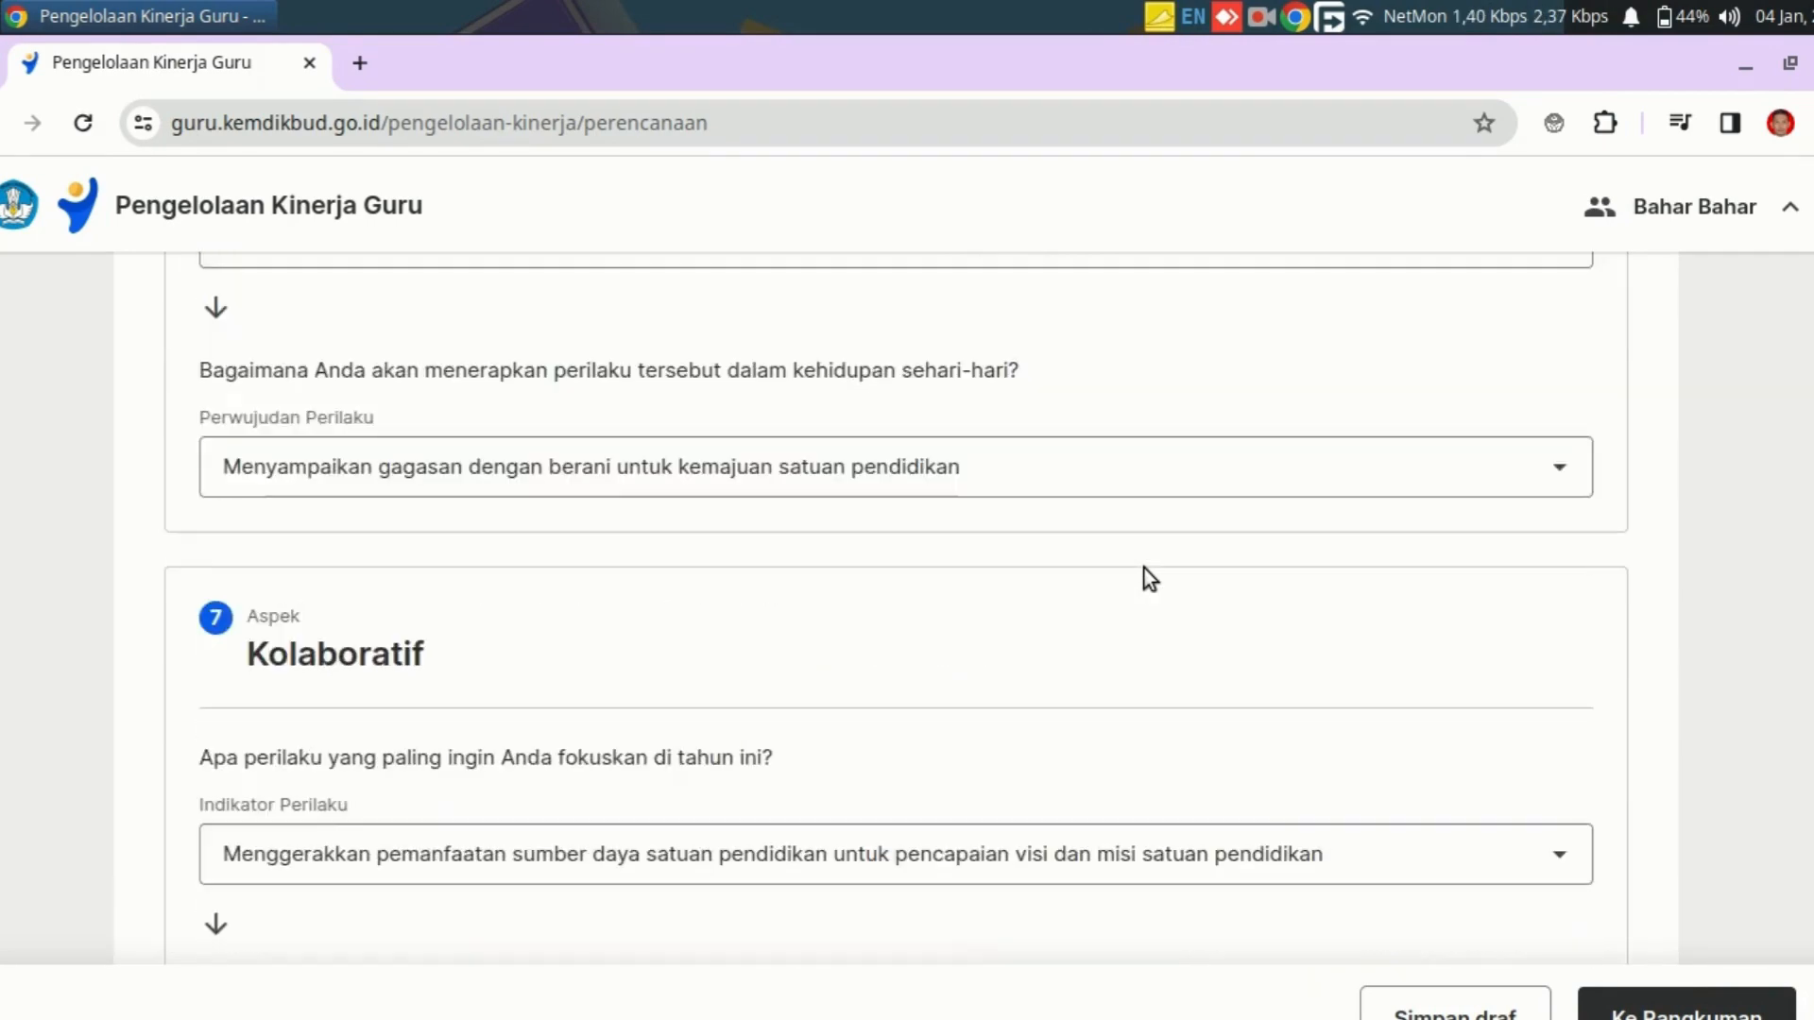
scroll(1144, 569, "up", 20)
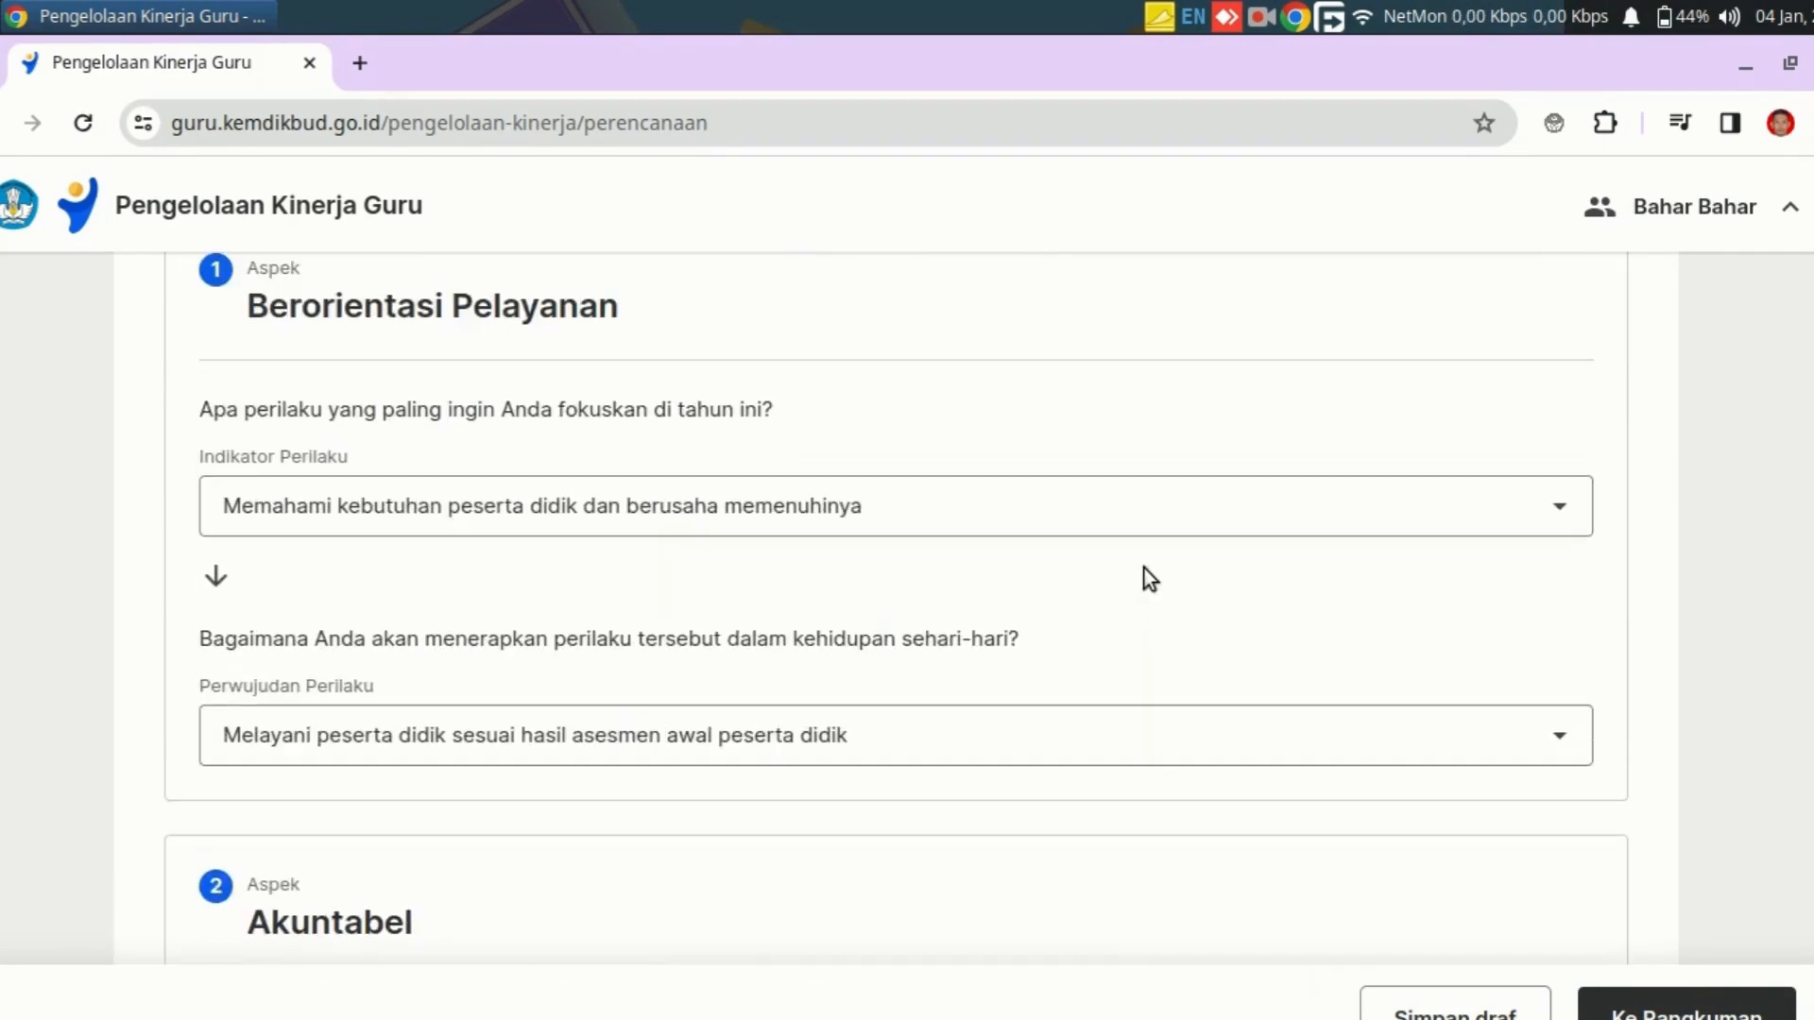
scroll(1143, 569, "up", 5)
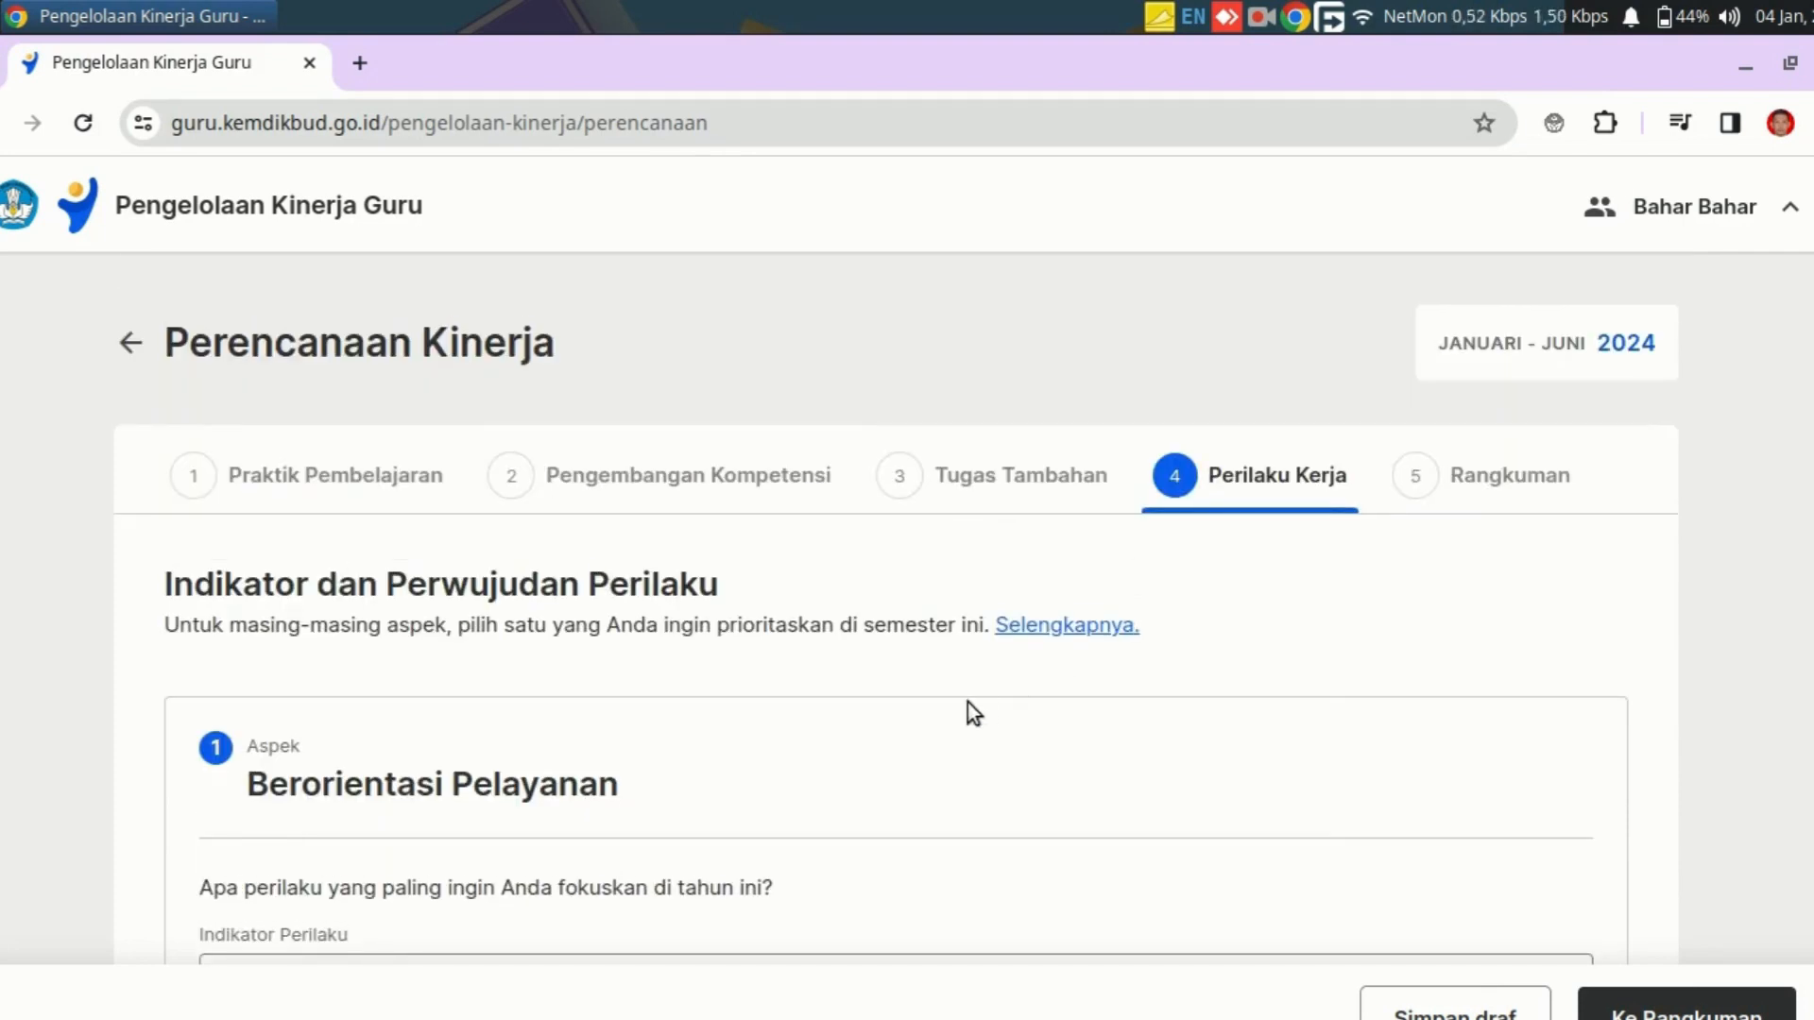
Examine the chosen Indikator Perilaku and Perwujudan Perilaku for each aspect from Berorientasi Pelayanan through Kolaboratif
scroll(1030, 768, "down", 2)
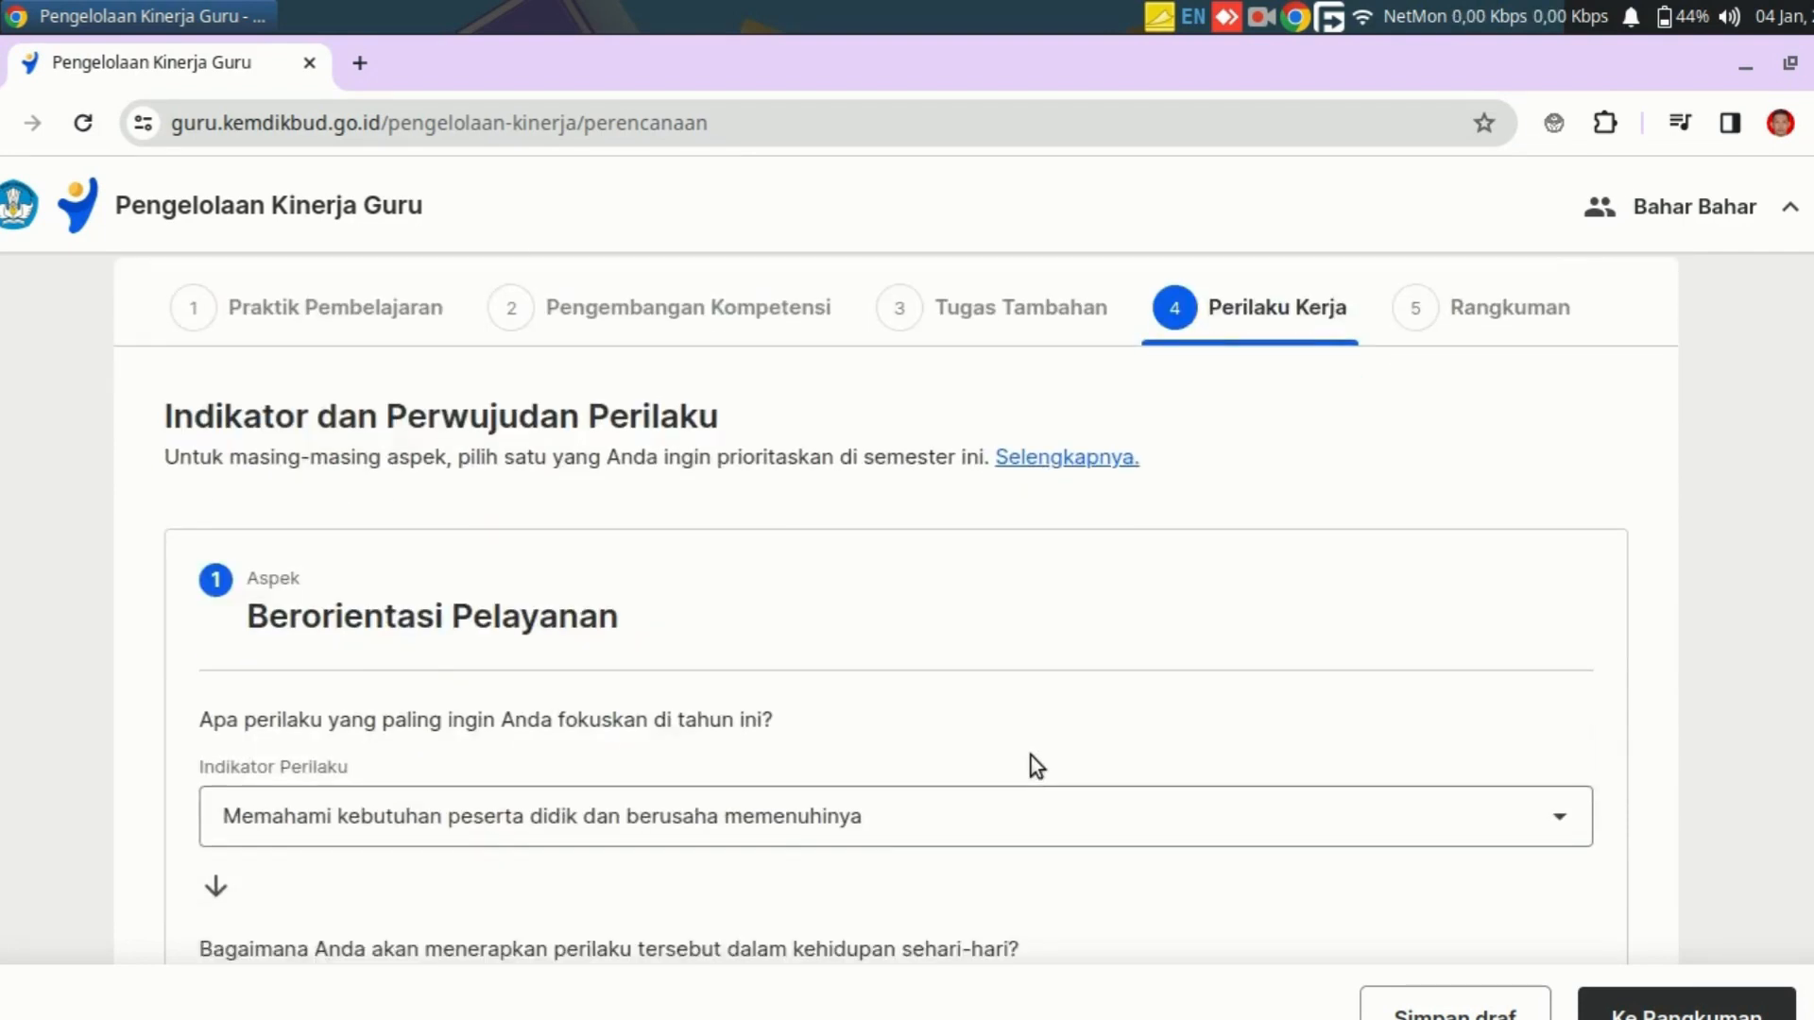
scroll(1059, 747, "down", 2)
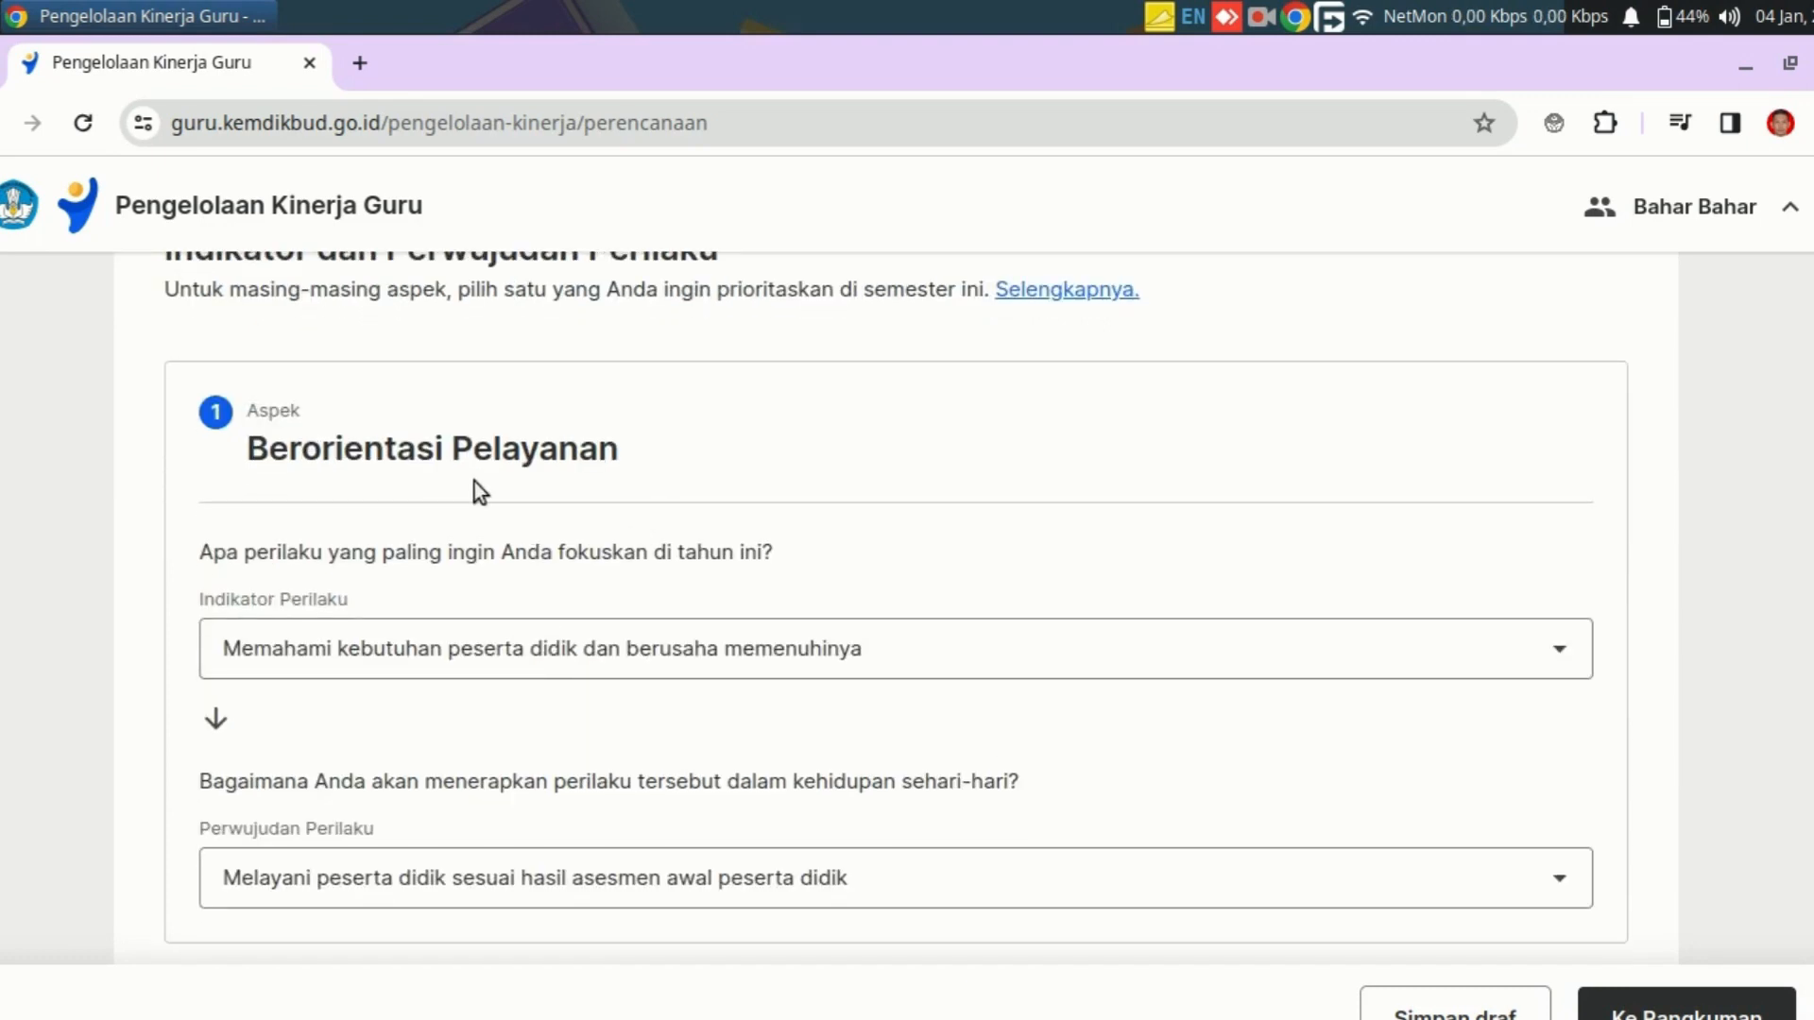
scroll(958, 547, "down", 5)
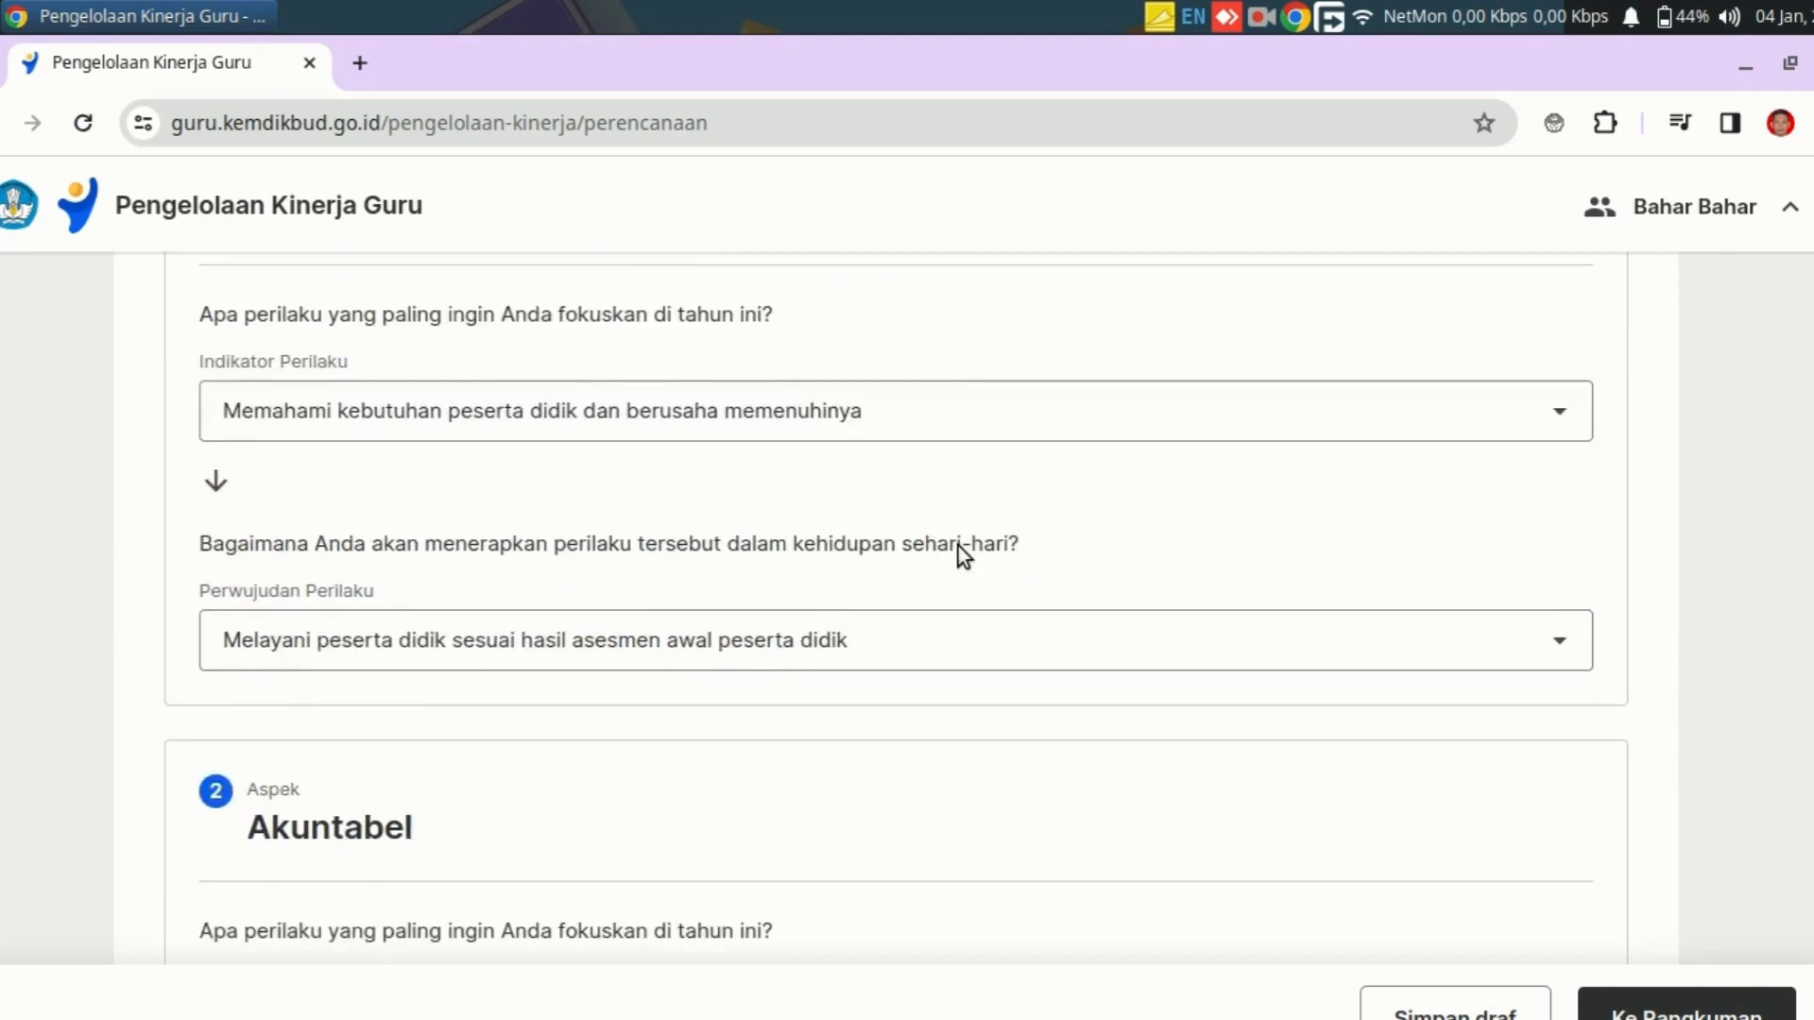
scroll(636, 769, "down", 4)
scroll(875, 786, "down", 10)
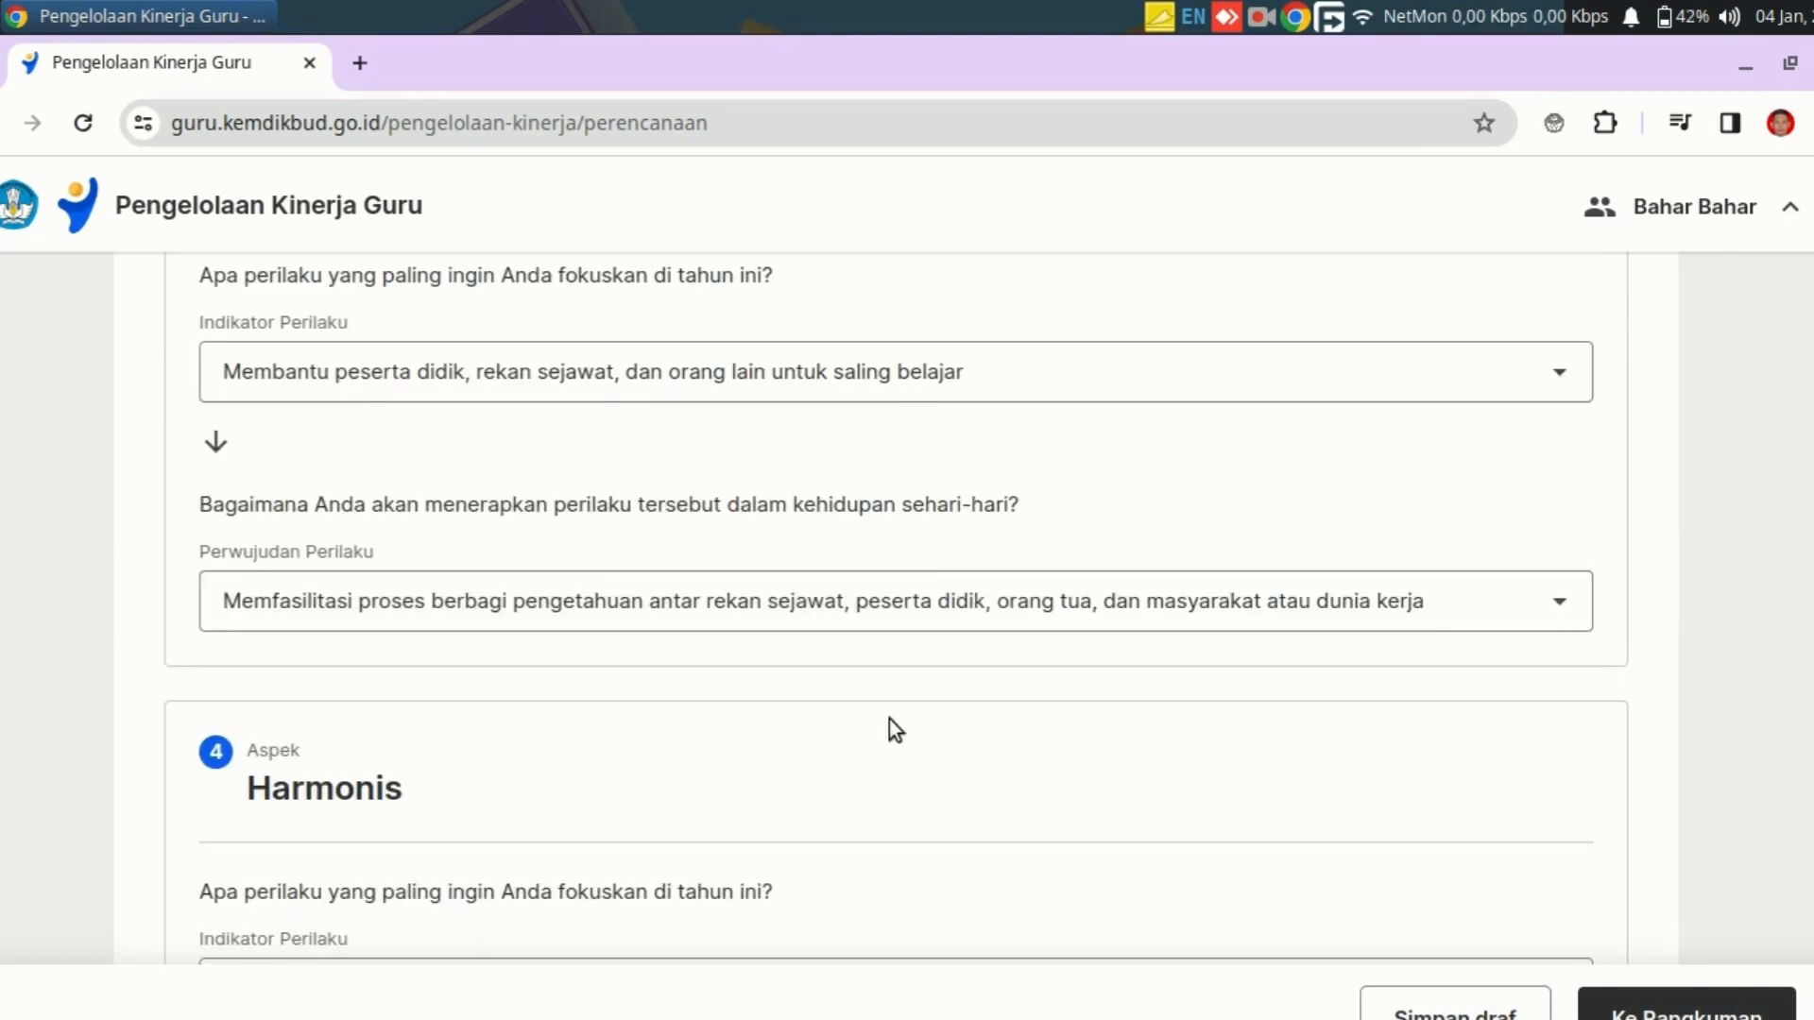
scroll(758, 763, "down", 7)
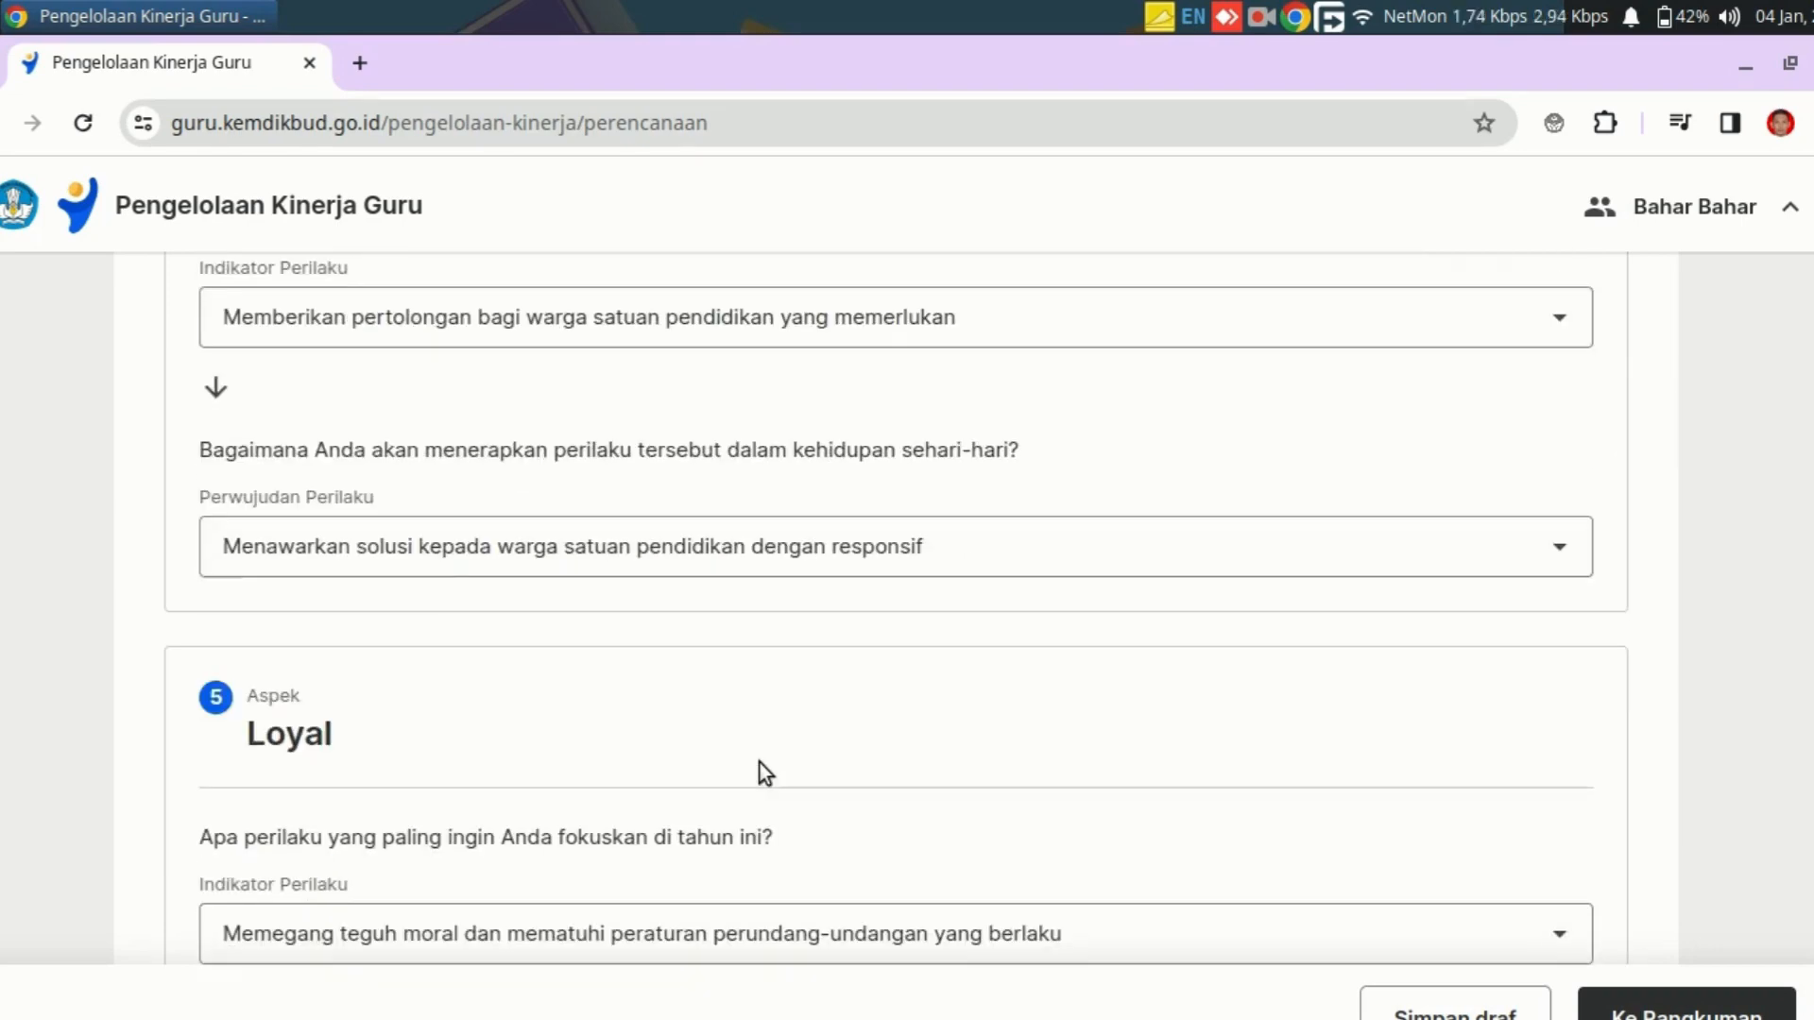
scroll(760, 762, "down", 10)
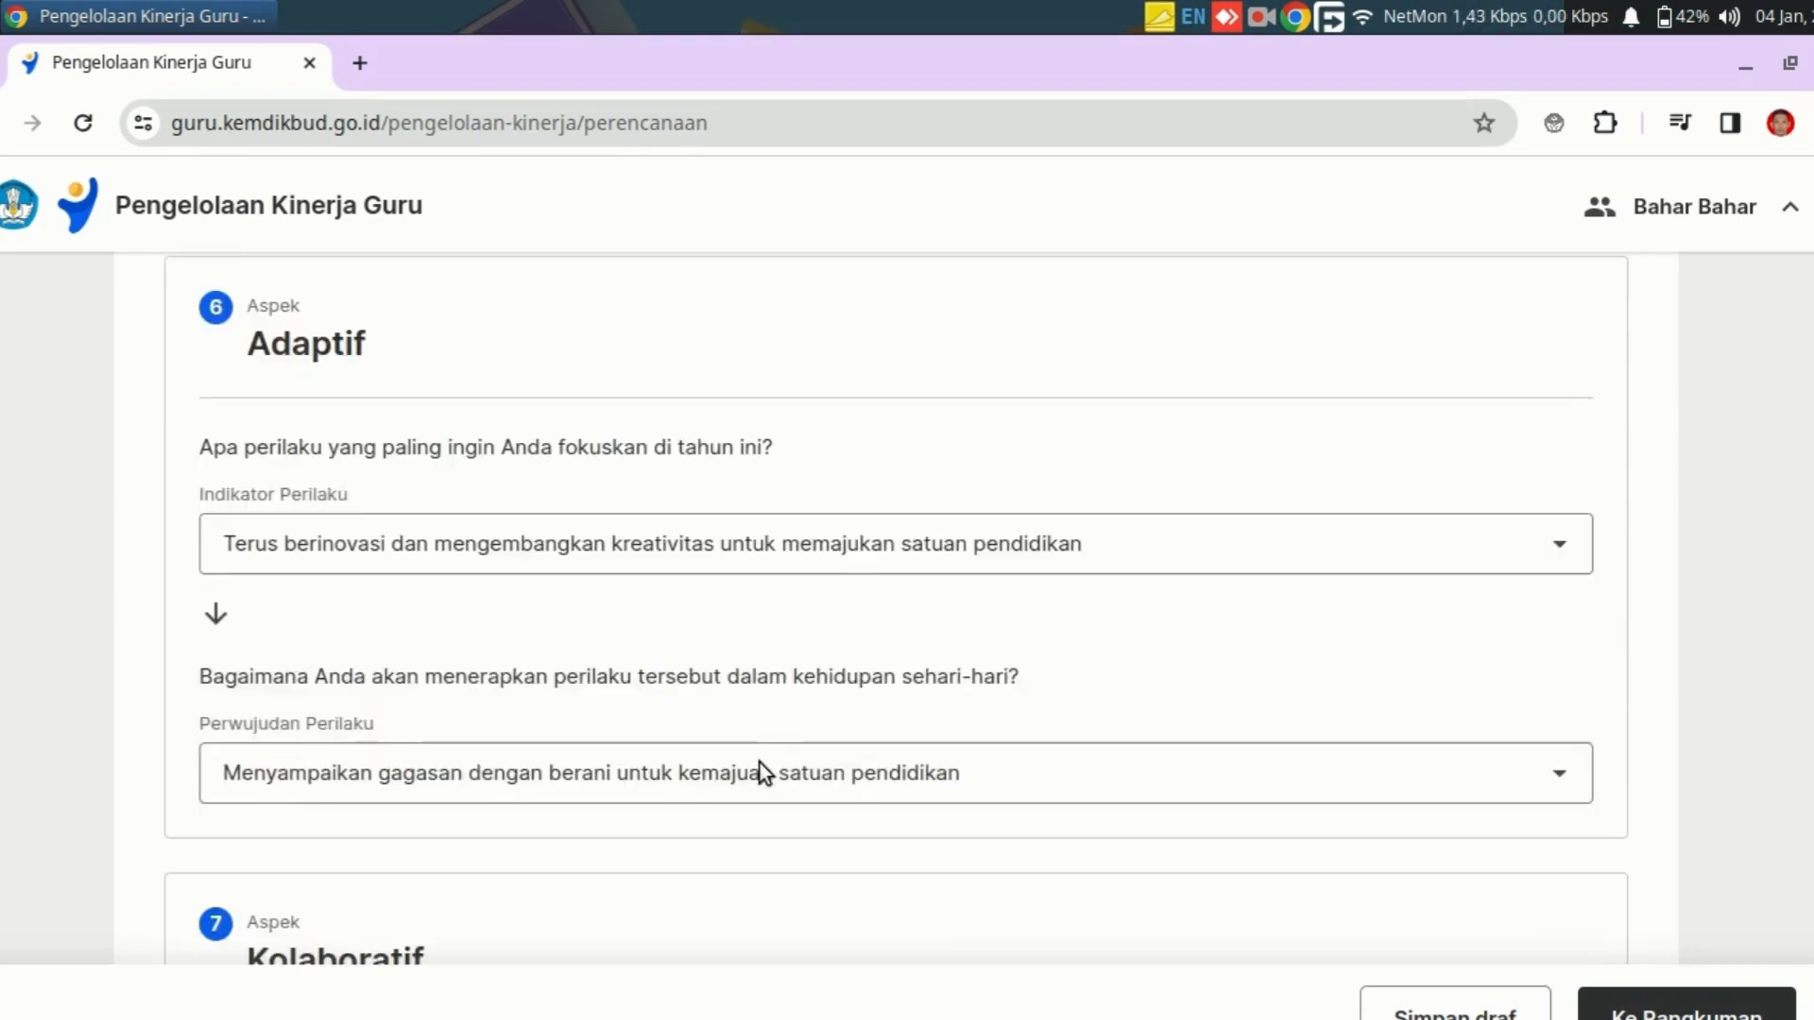
scroll(760, 766, "down", 5)
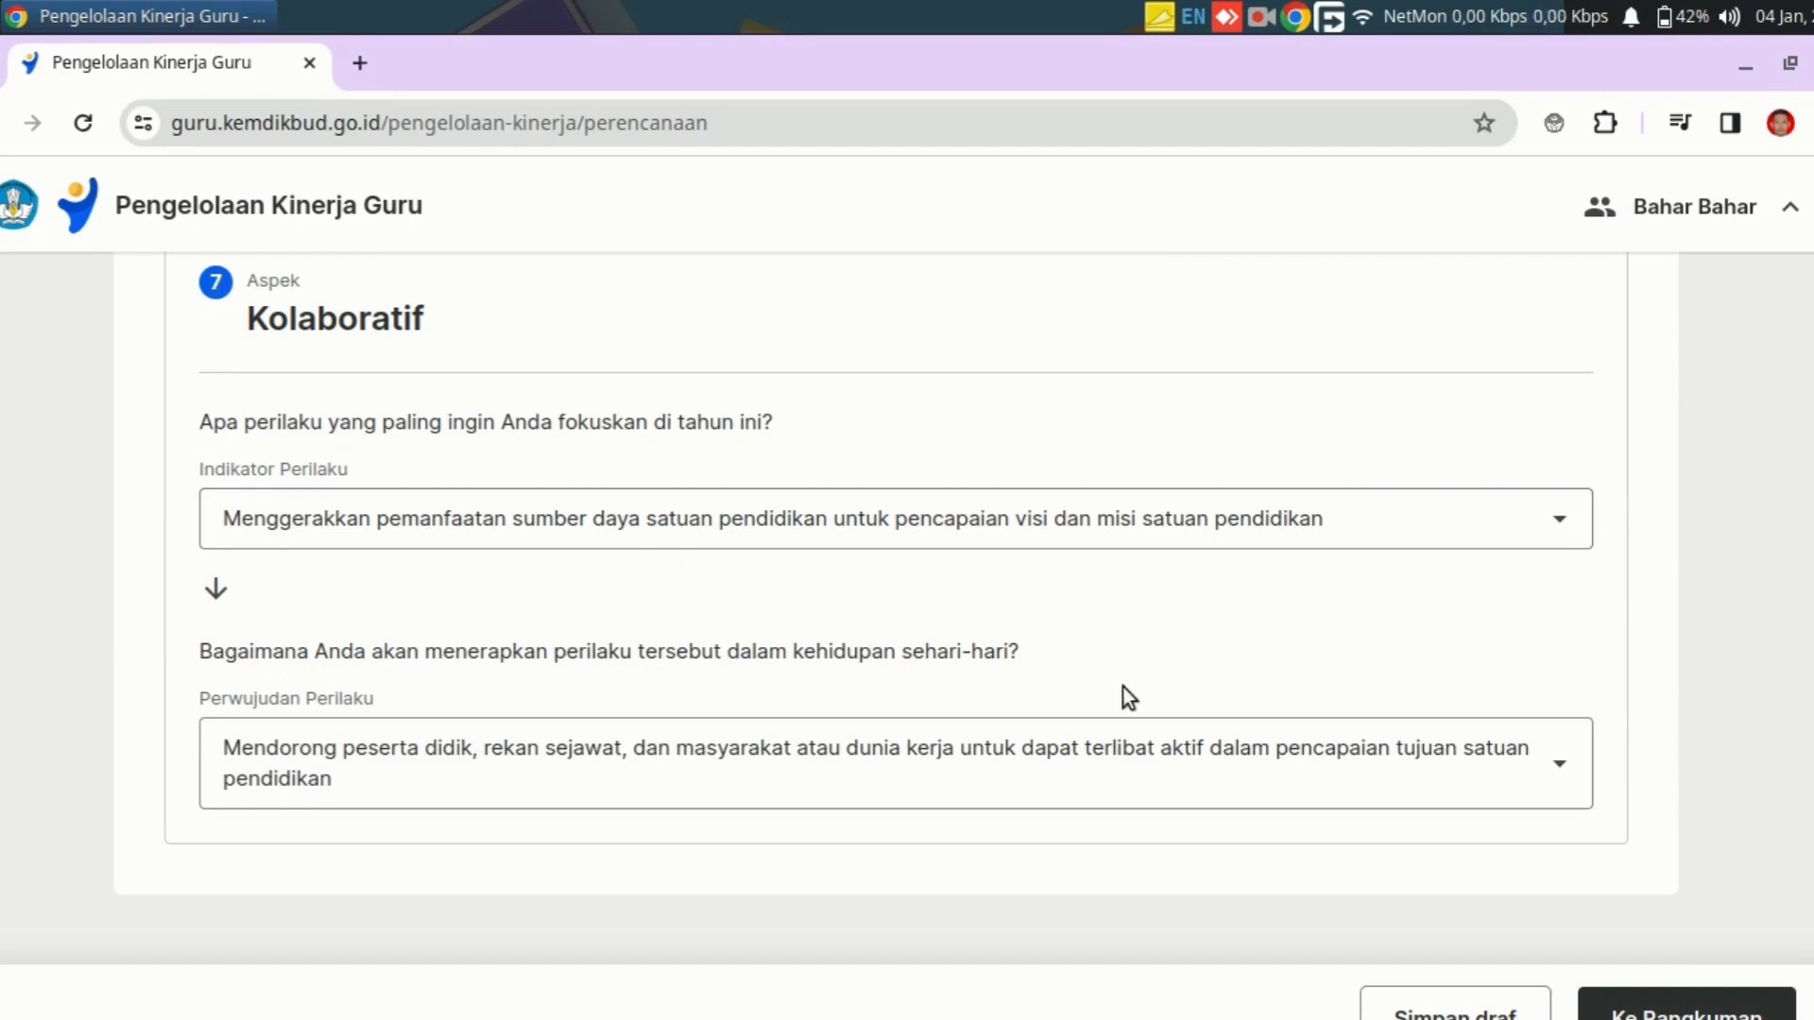
Recheck the Perilaku Kerja aspects from the last back to the first, keep the selections as filled in, and proceed to Rangkuman
scroll(1107, 703, "up", 20)
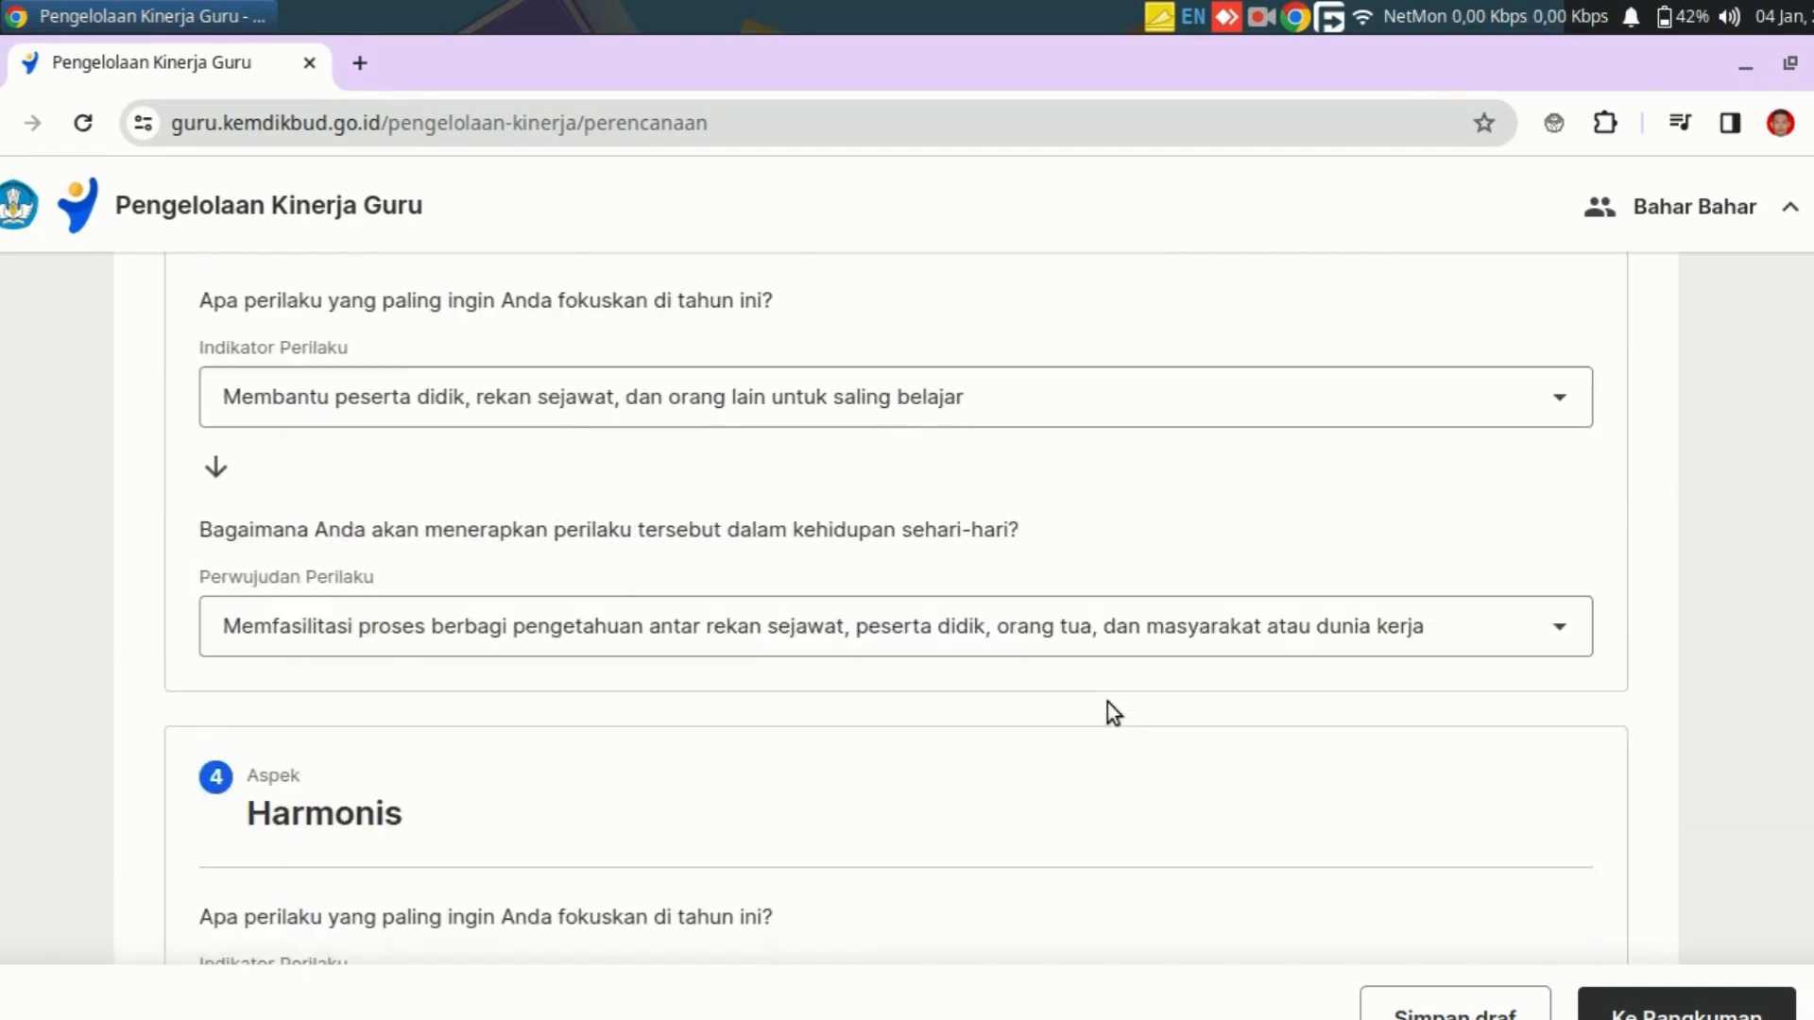
scroll(1107, 701, "up", 5)
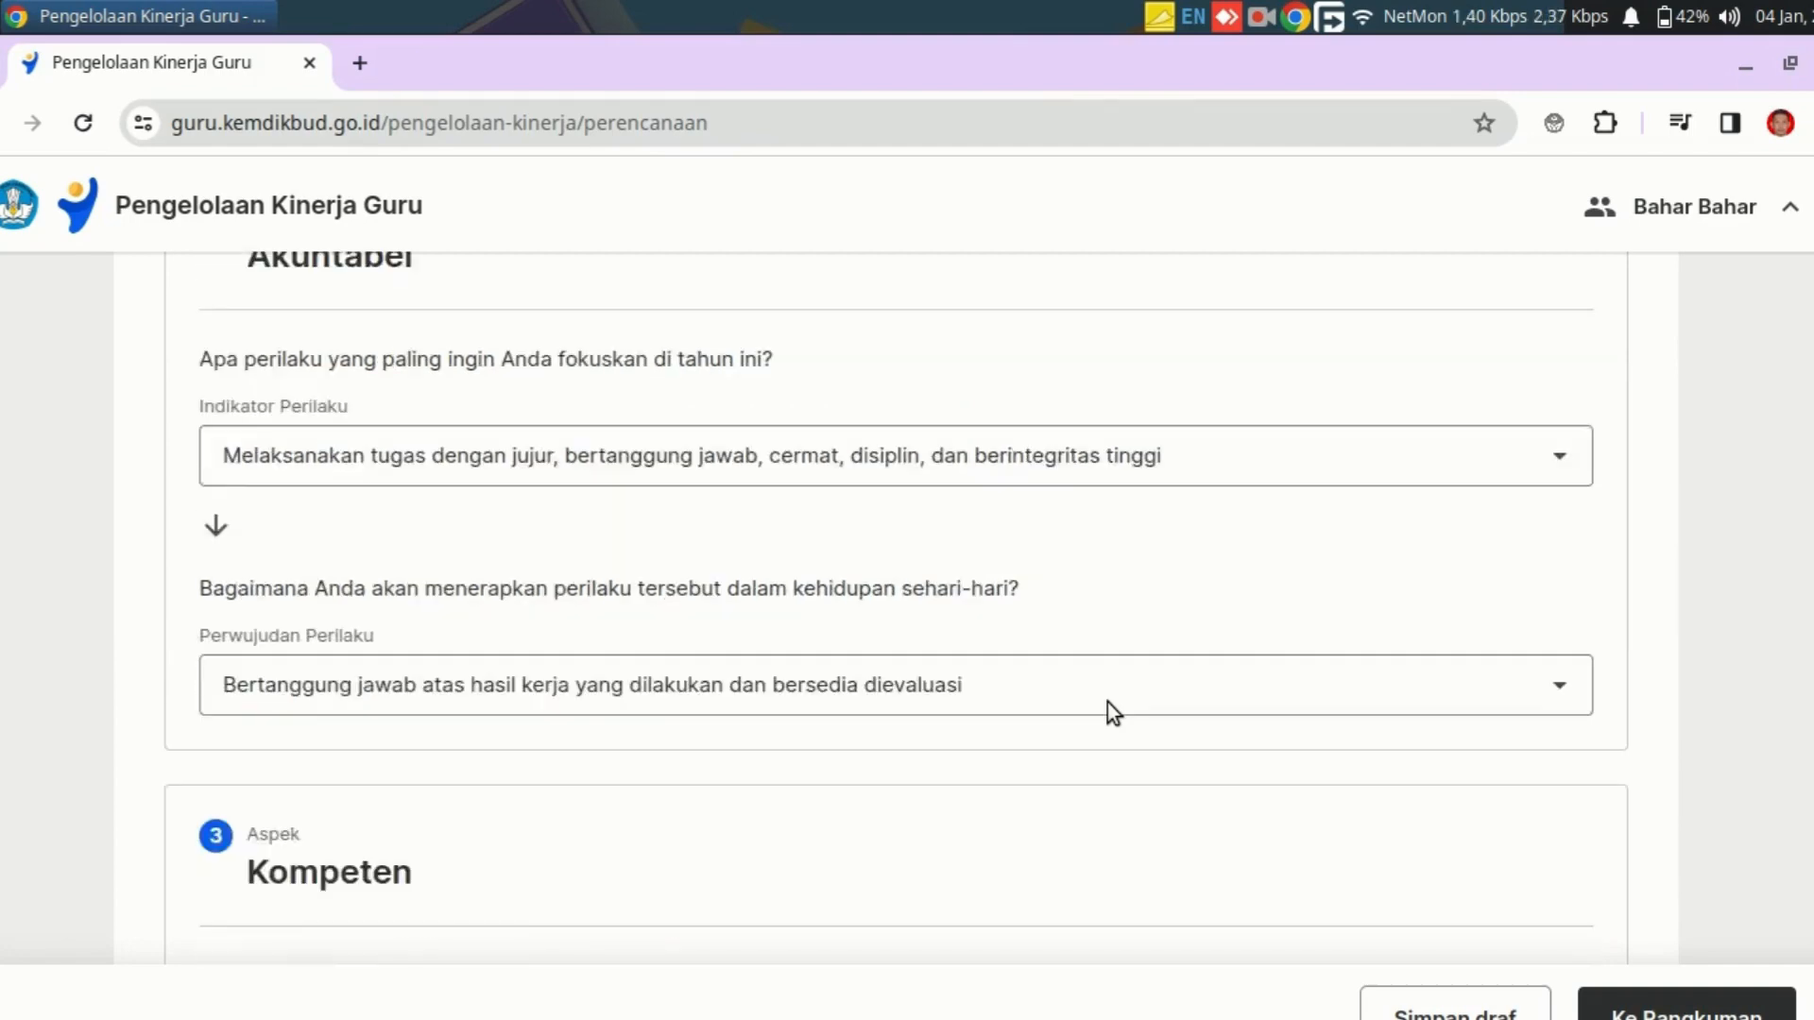
scroll(1107, 701, "up", 3)
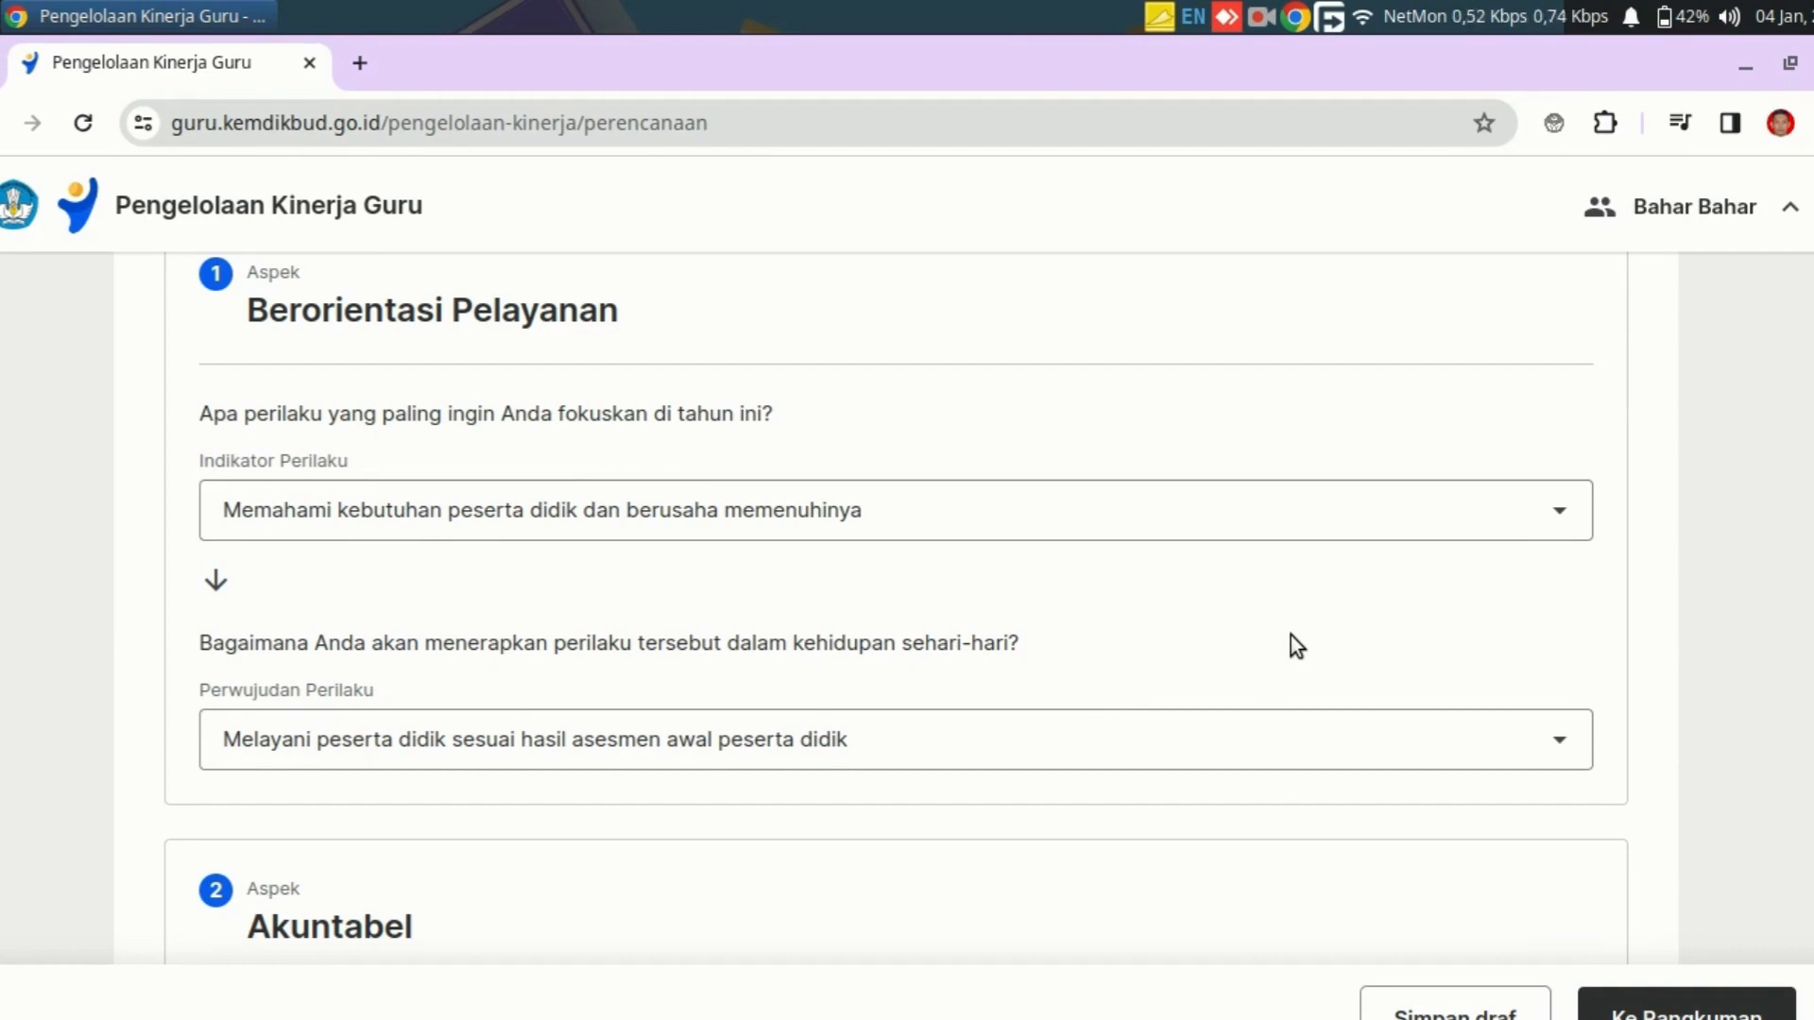
scroll(1290, 635, "down", 3)
scroll(1291, 635, "up", 6)
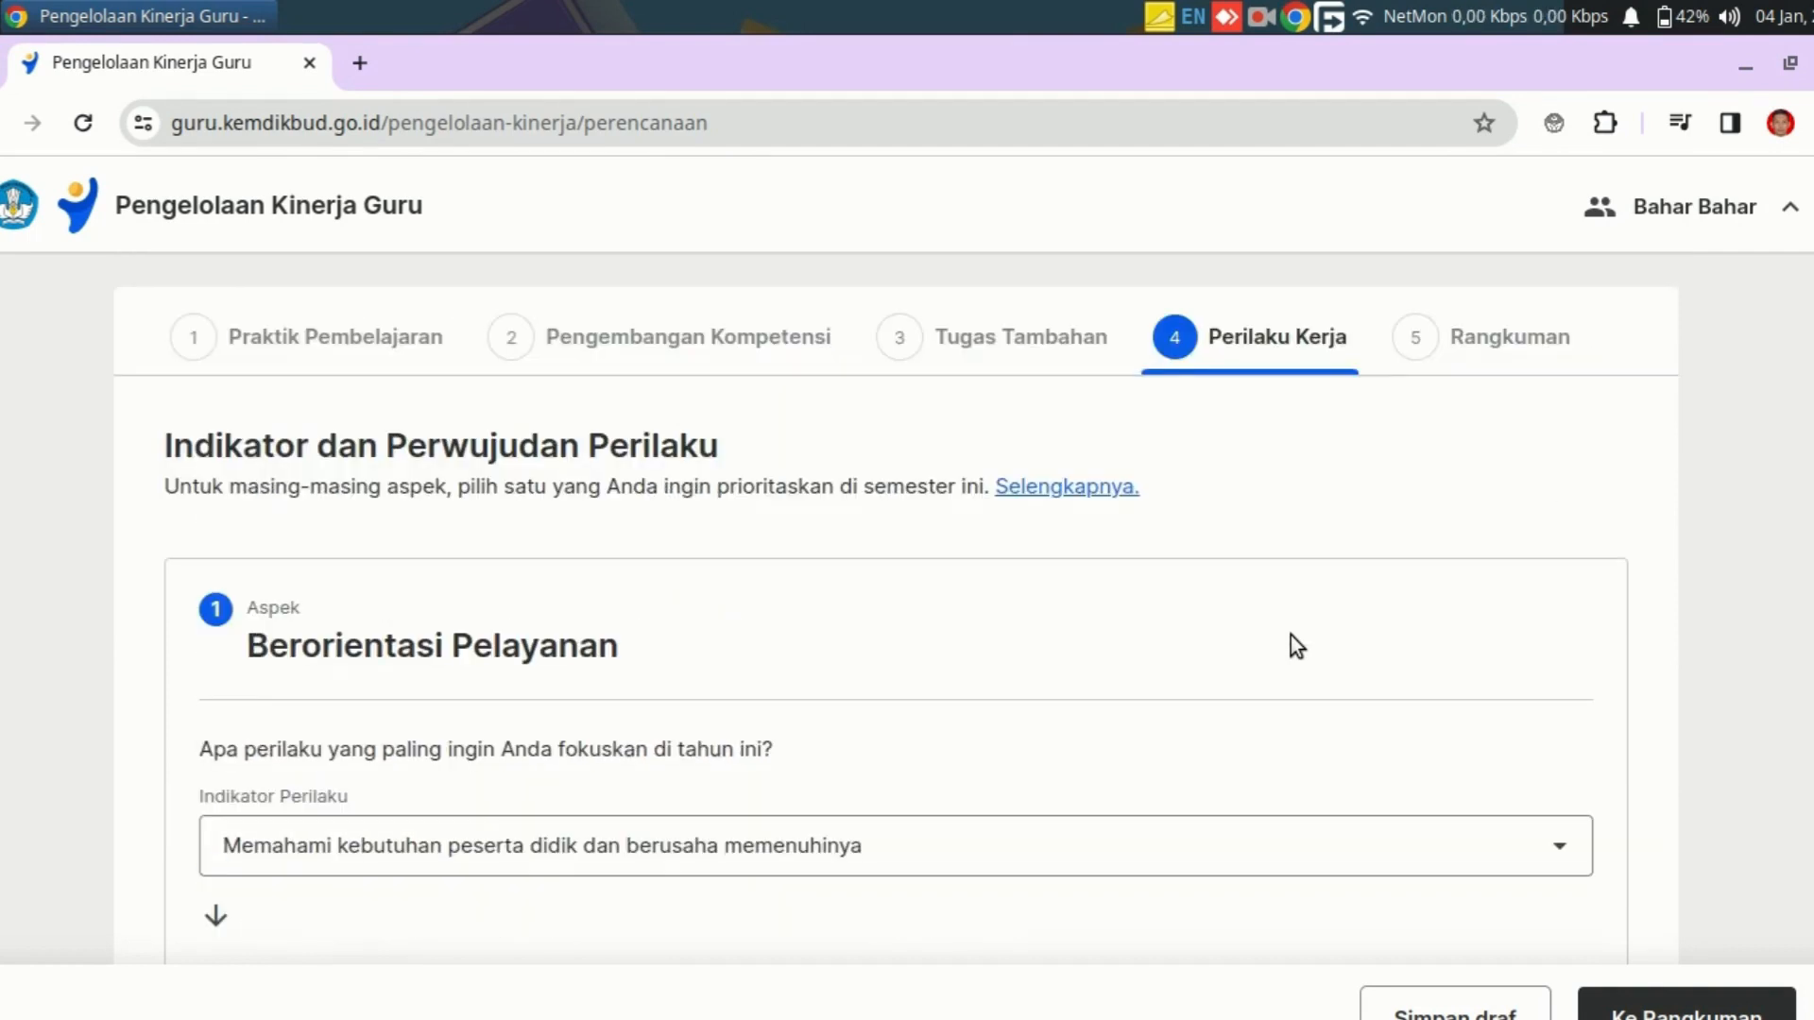
left_click(1687, 1009)
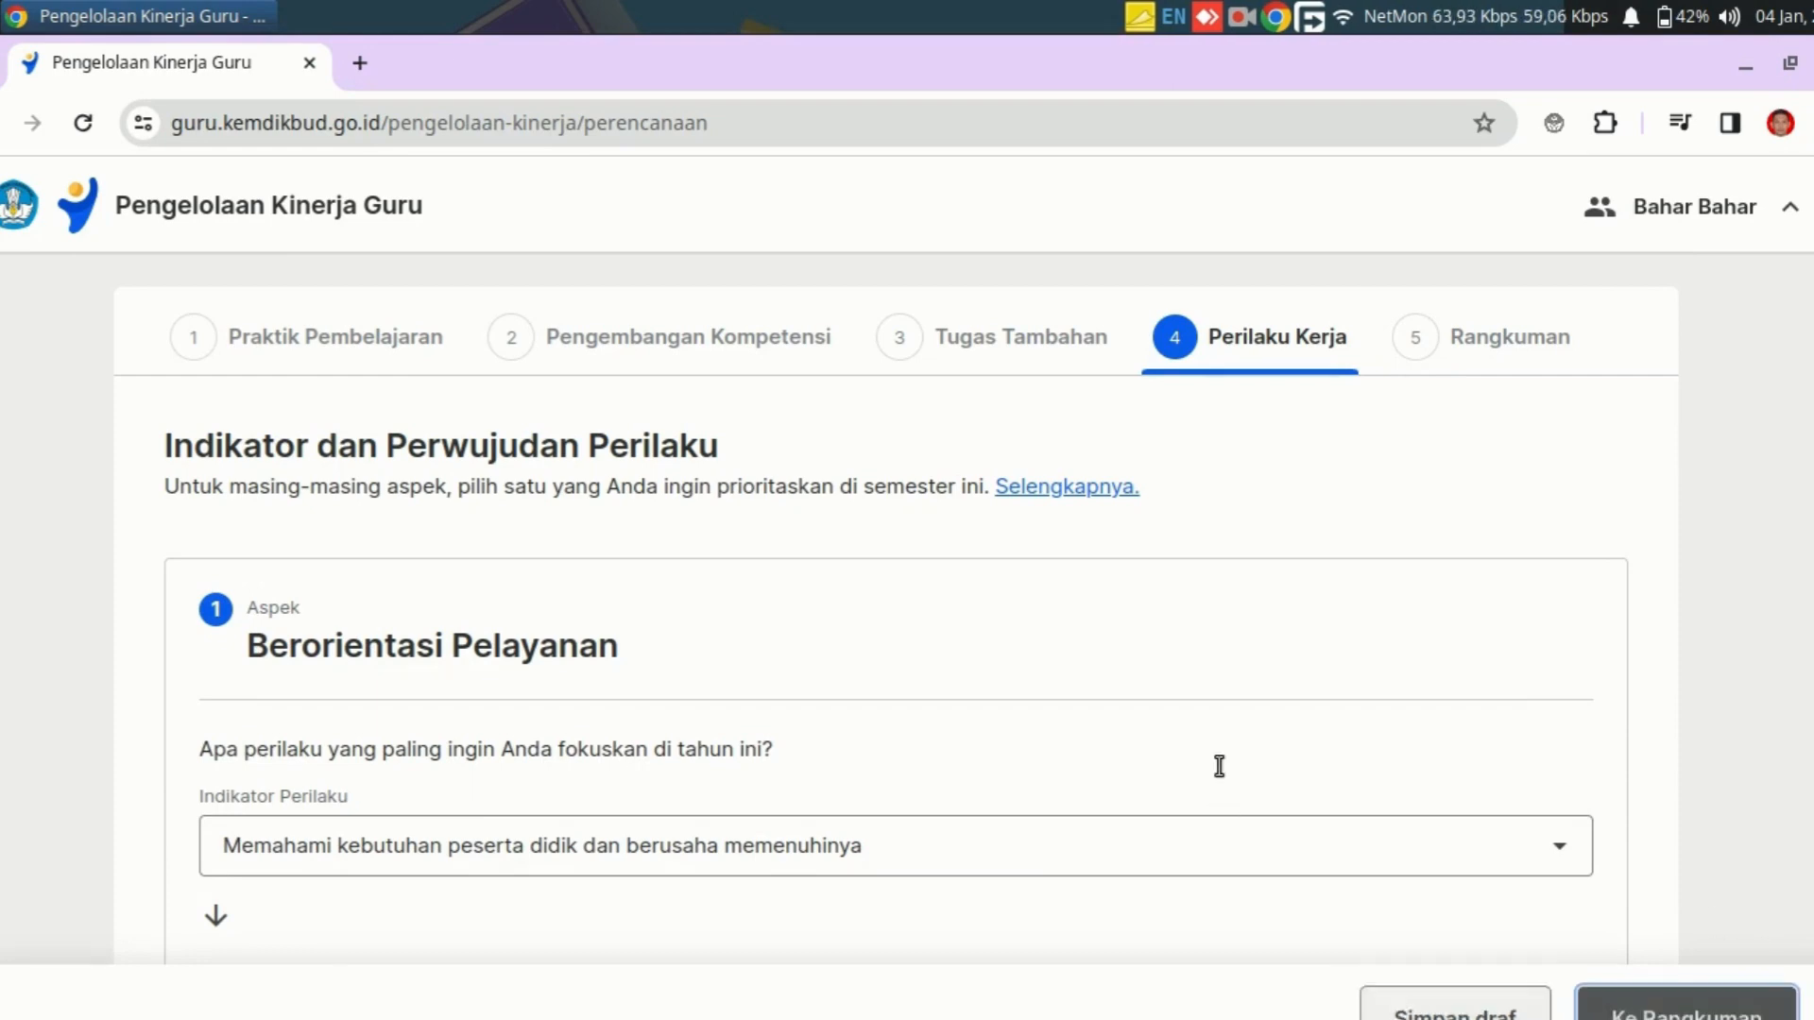
scroll(1279, 660, "down", 2)
scroll(1279, 659, "up", 3)
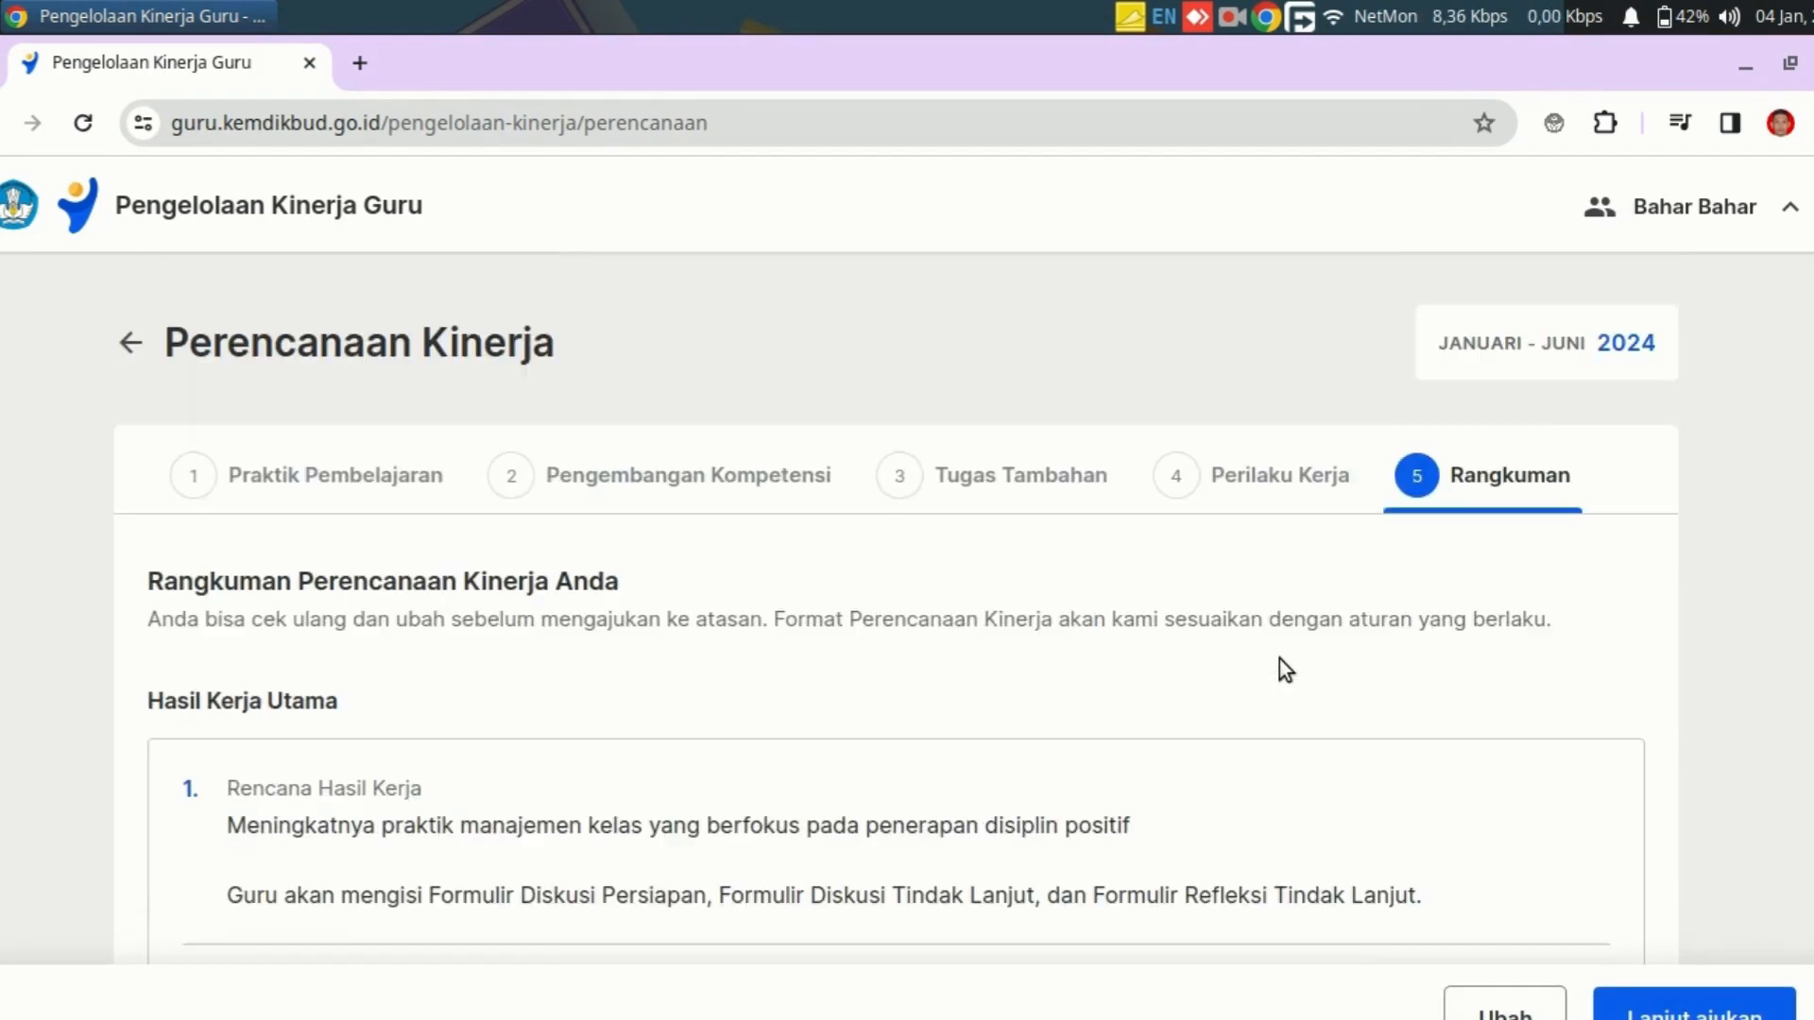
Review the Hasil Kerja Utama entries in the summary with their Target Kualitas, Bukti Dukung, Target Kuantitas, Target Waktu and Poin
scroll(530, 689, "down", 2)
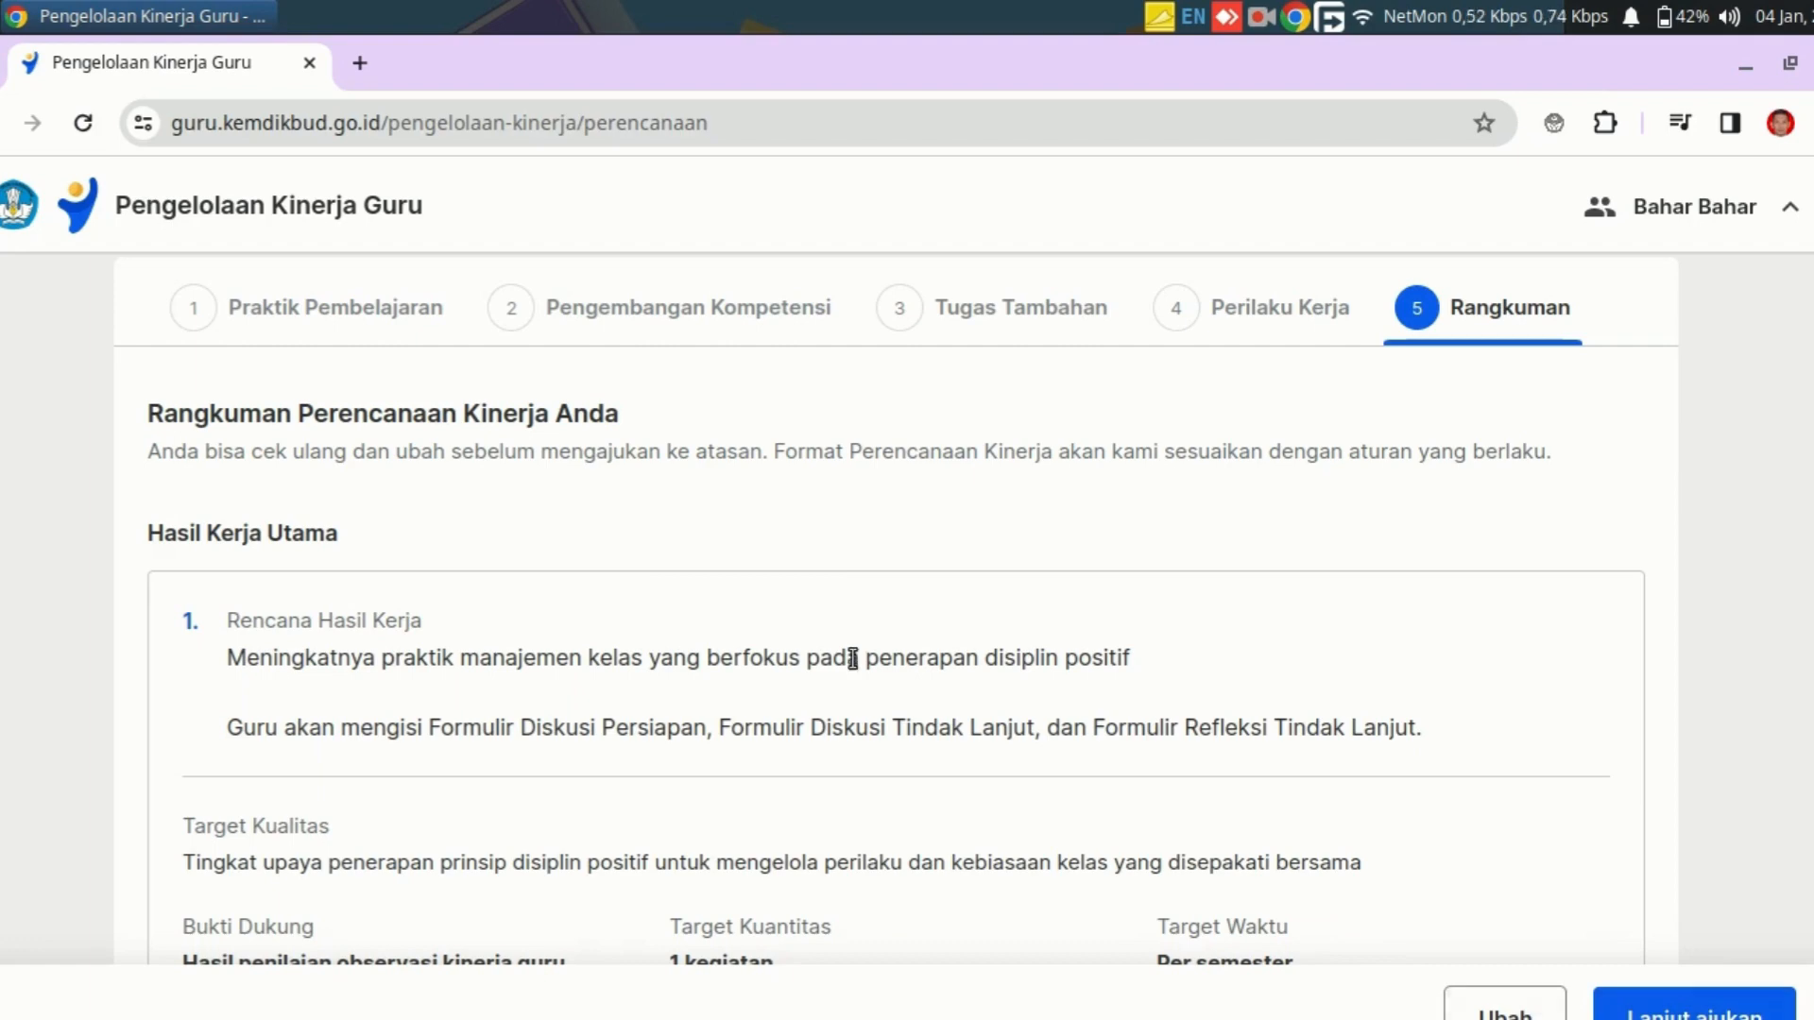
scroll(1021, 733, "down", 3)
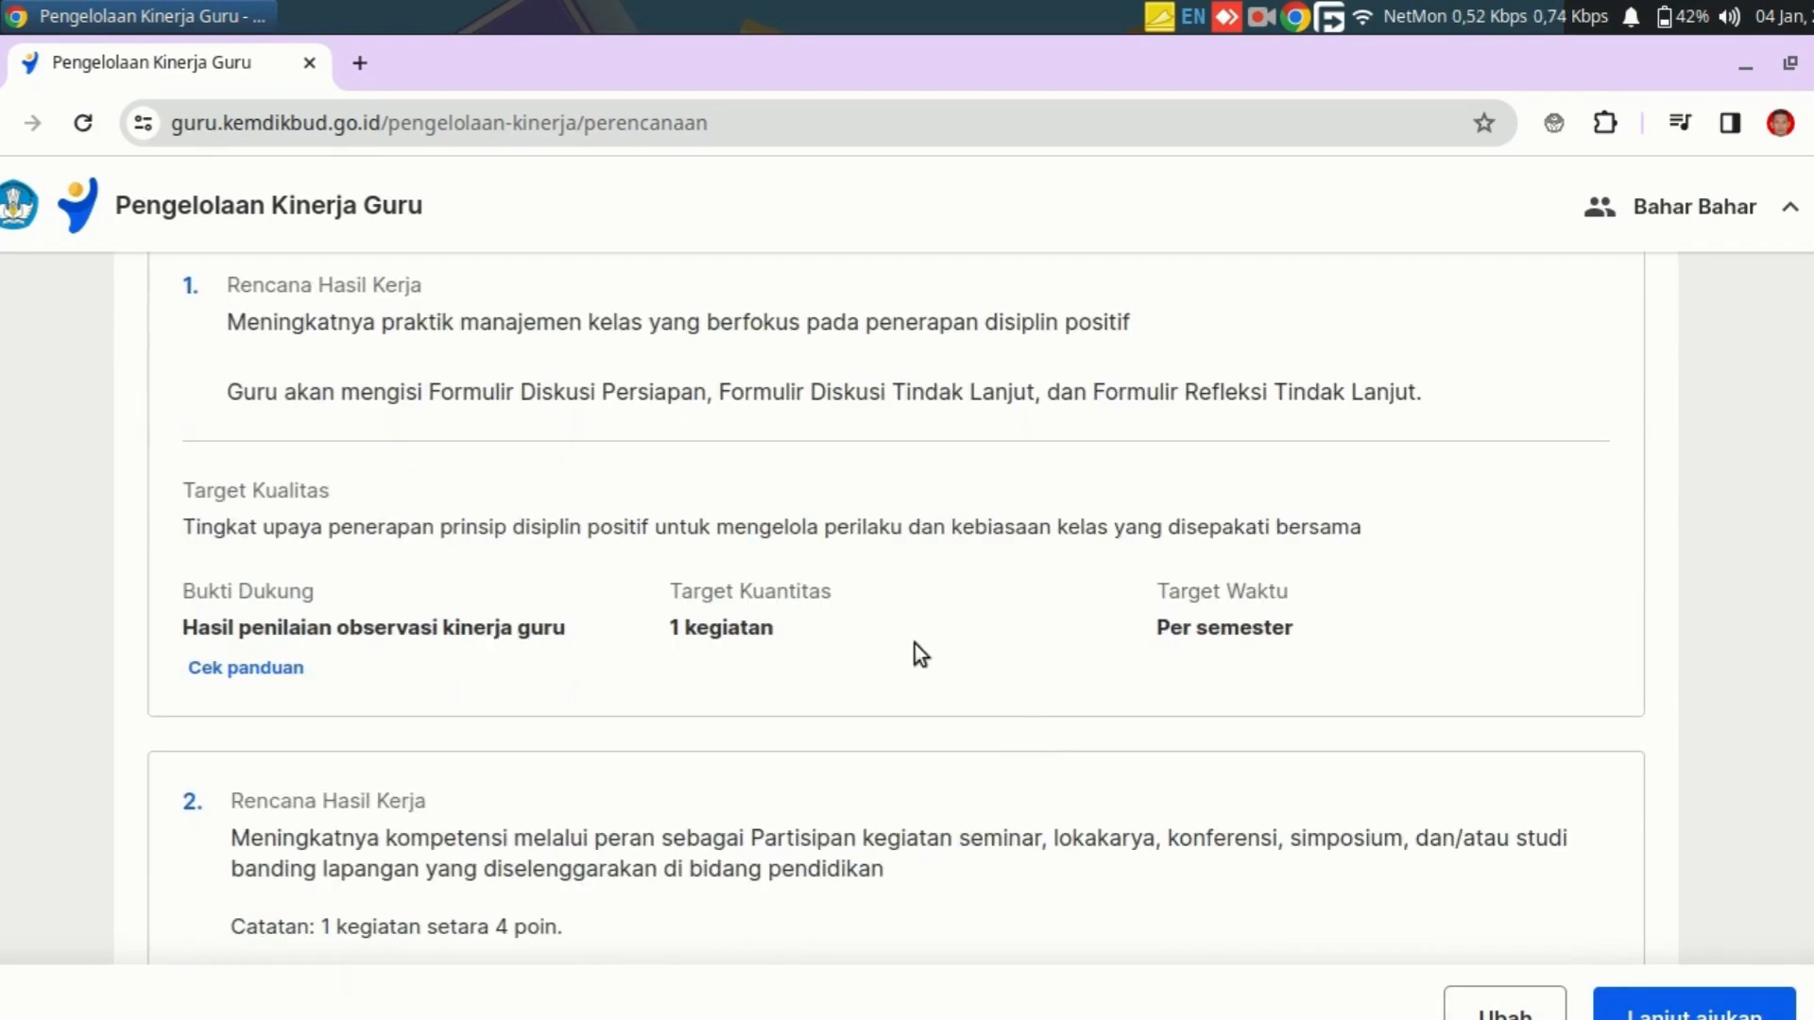
scroll(841, 567, "down", 3)
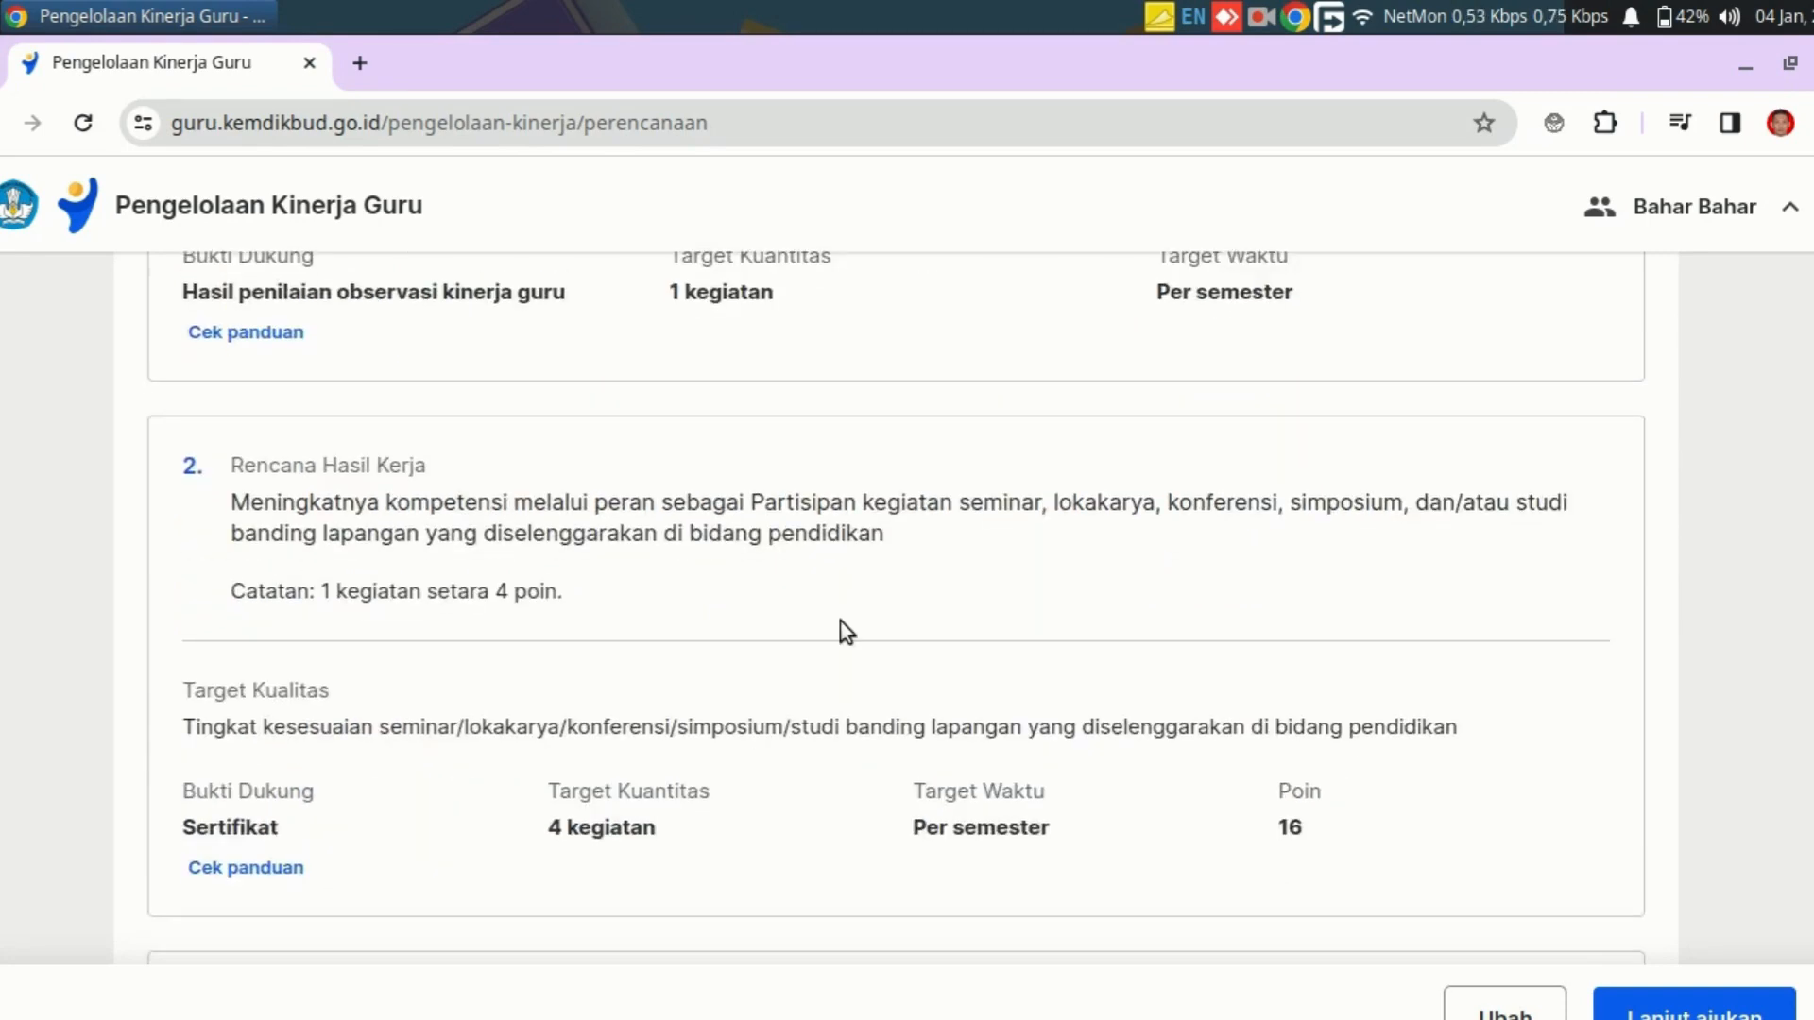
scroll(841, 622, "down", 9)
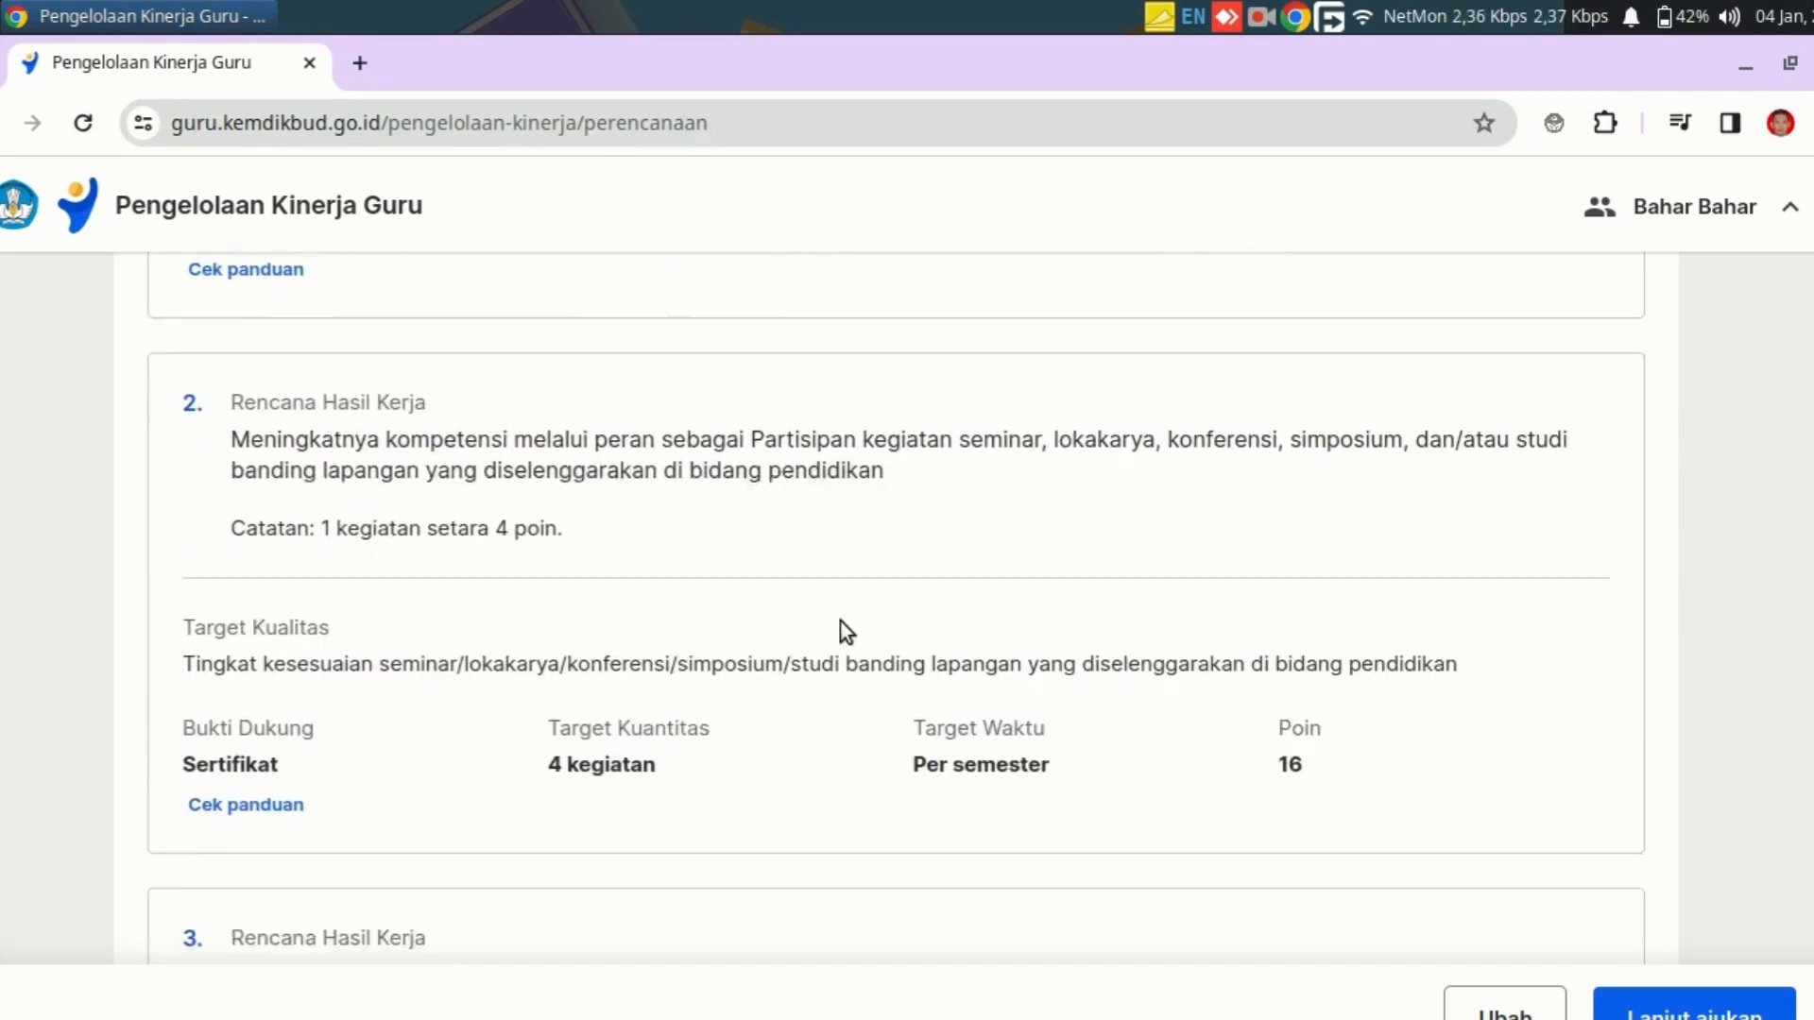
scroll(841, 623, "down", 7)
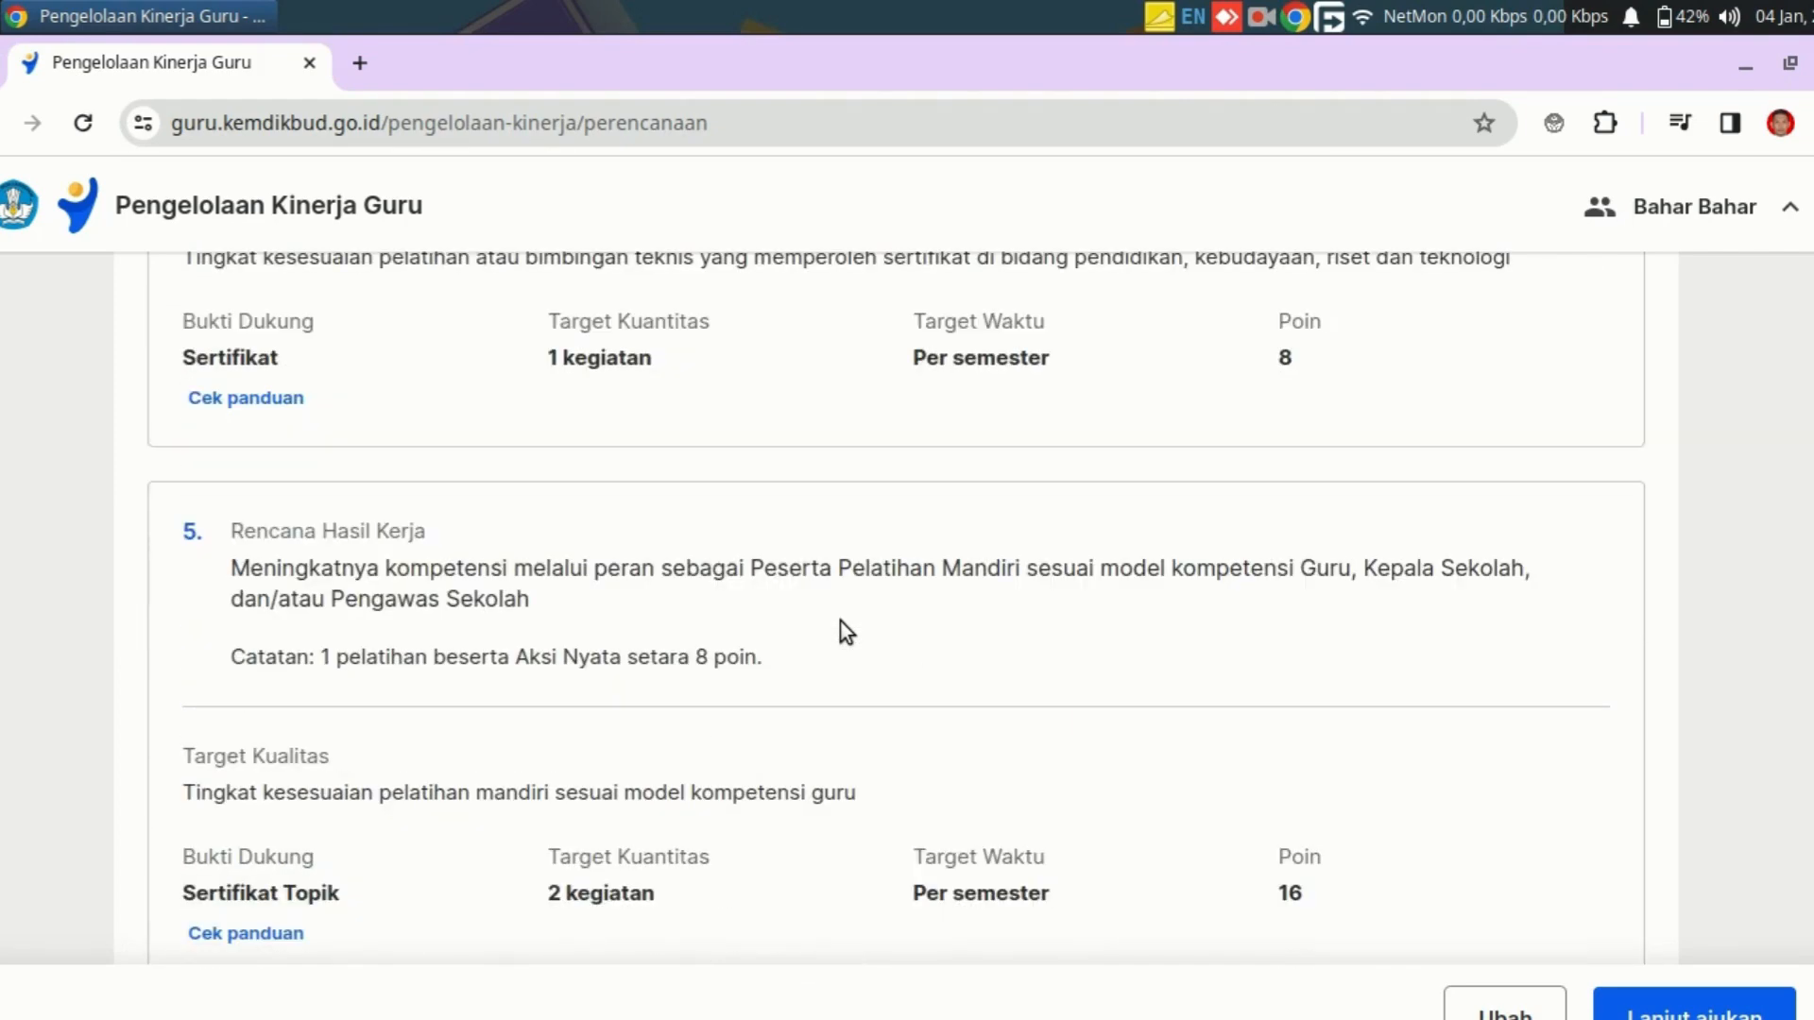
scroll(841, 625, "down", 9)
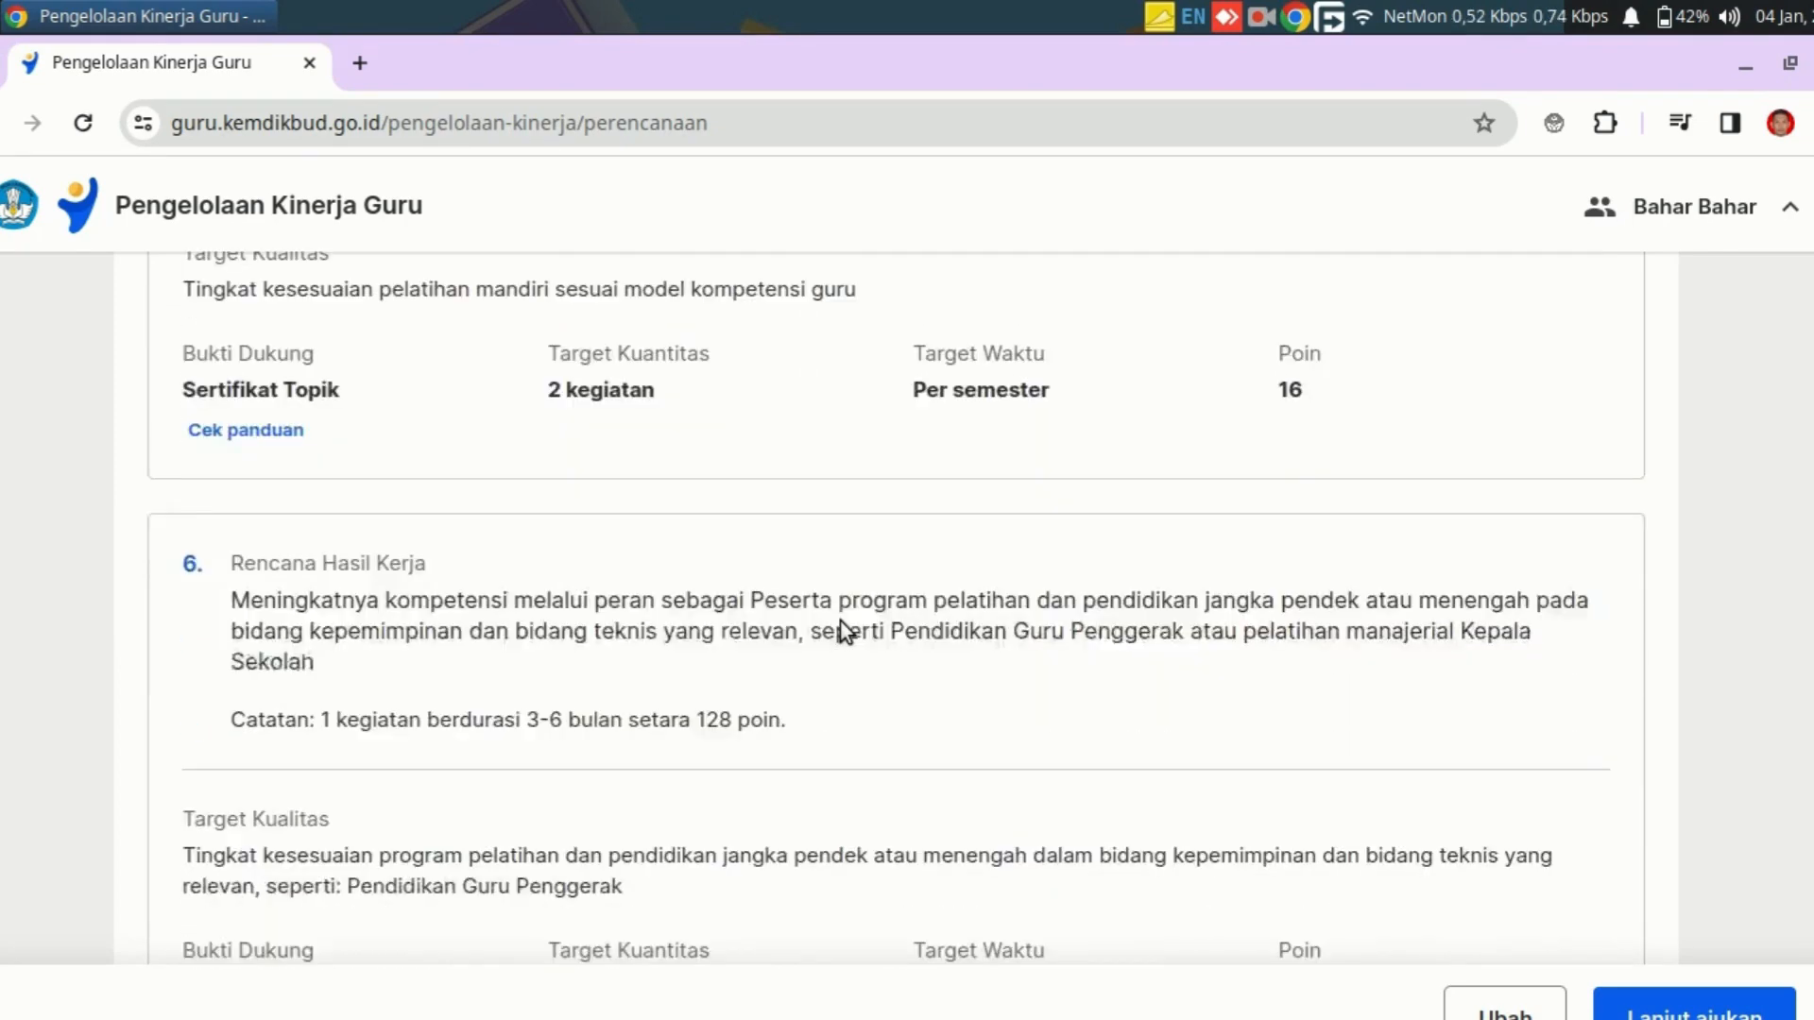
scroll(841, 624, "down", 10)
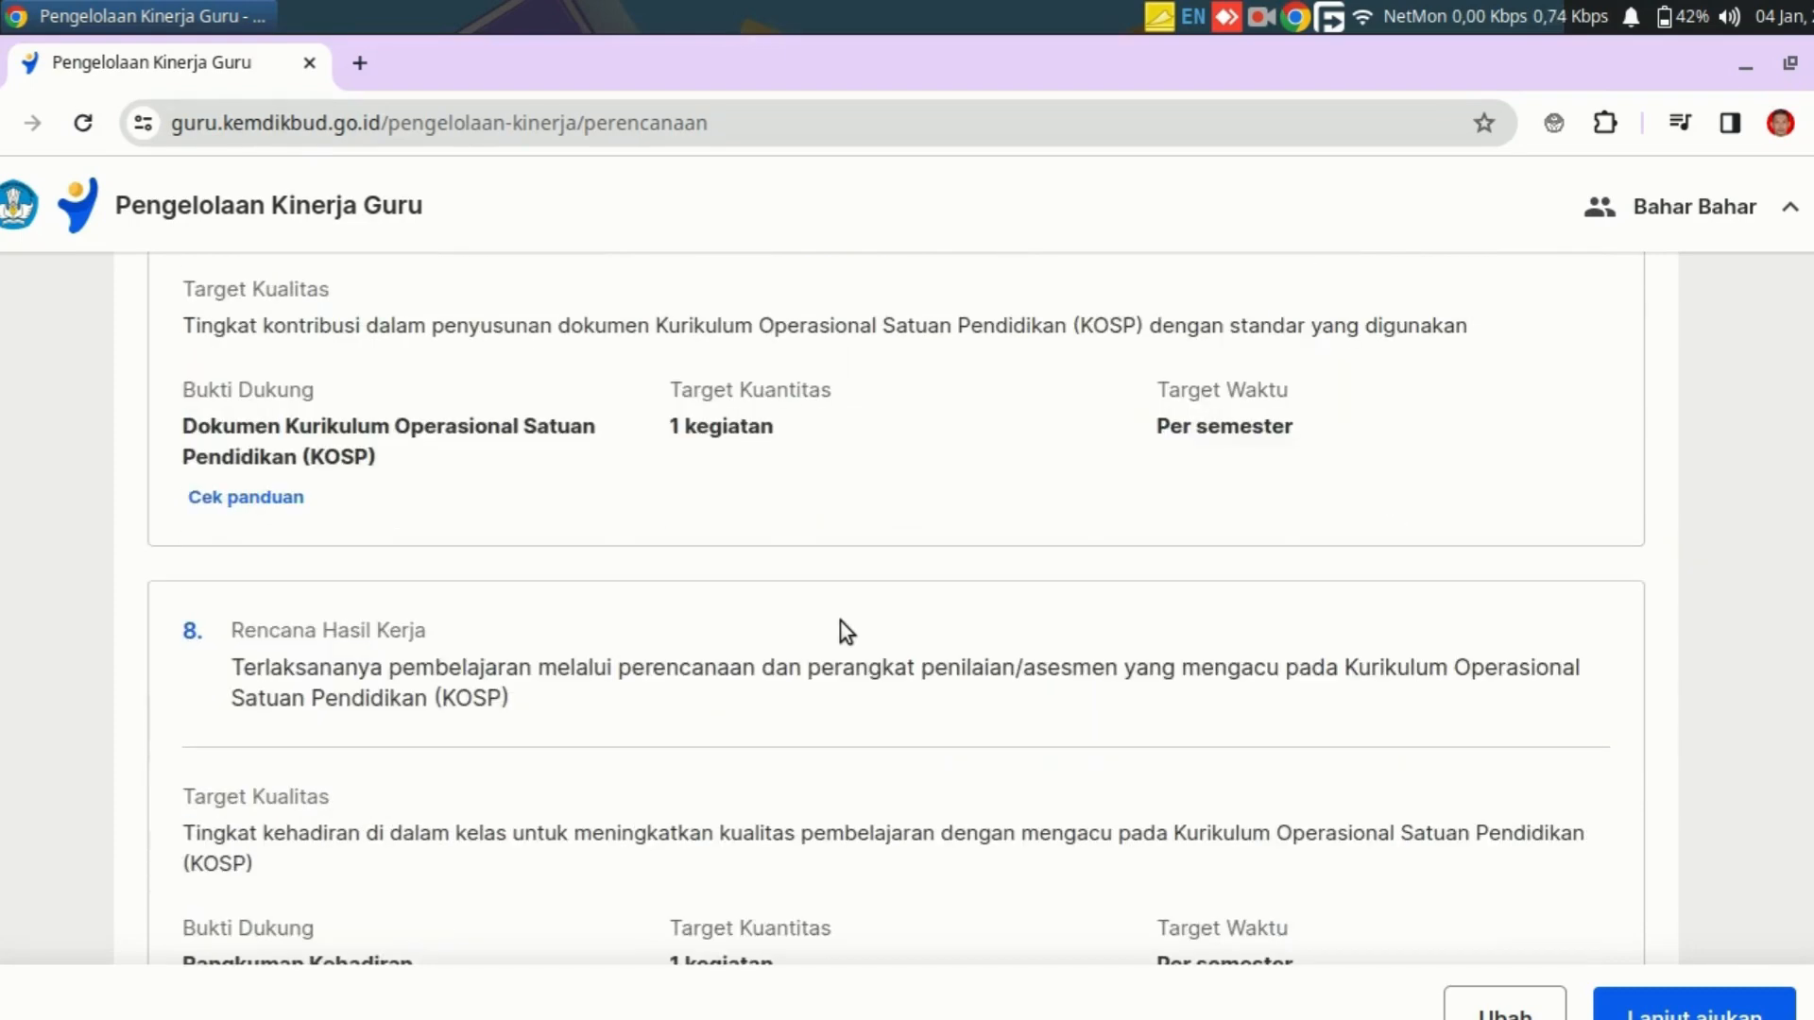
scroll(846, 631, "down", 2)
Examine the Hasil Kerja Tambahan entries in the summary with their evidence and targets, down to the Perilaku Kerja table and back
scroll(841, 624, "down", 12)
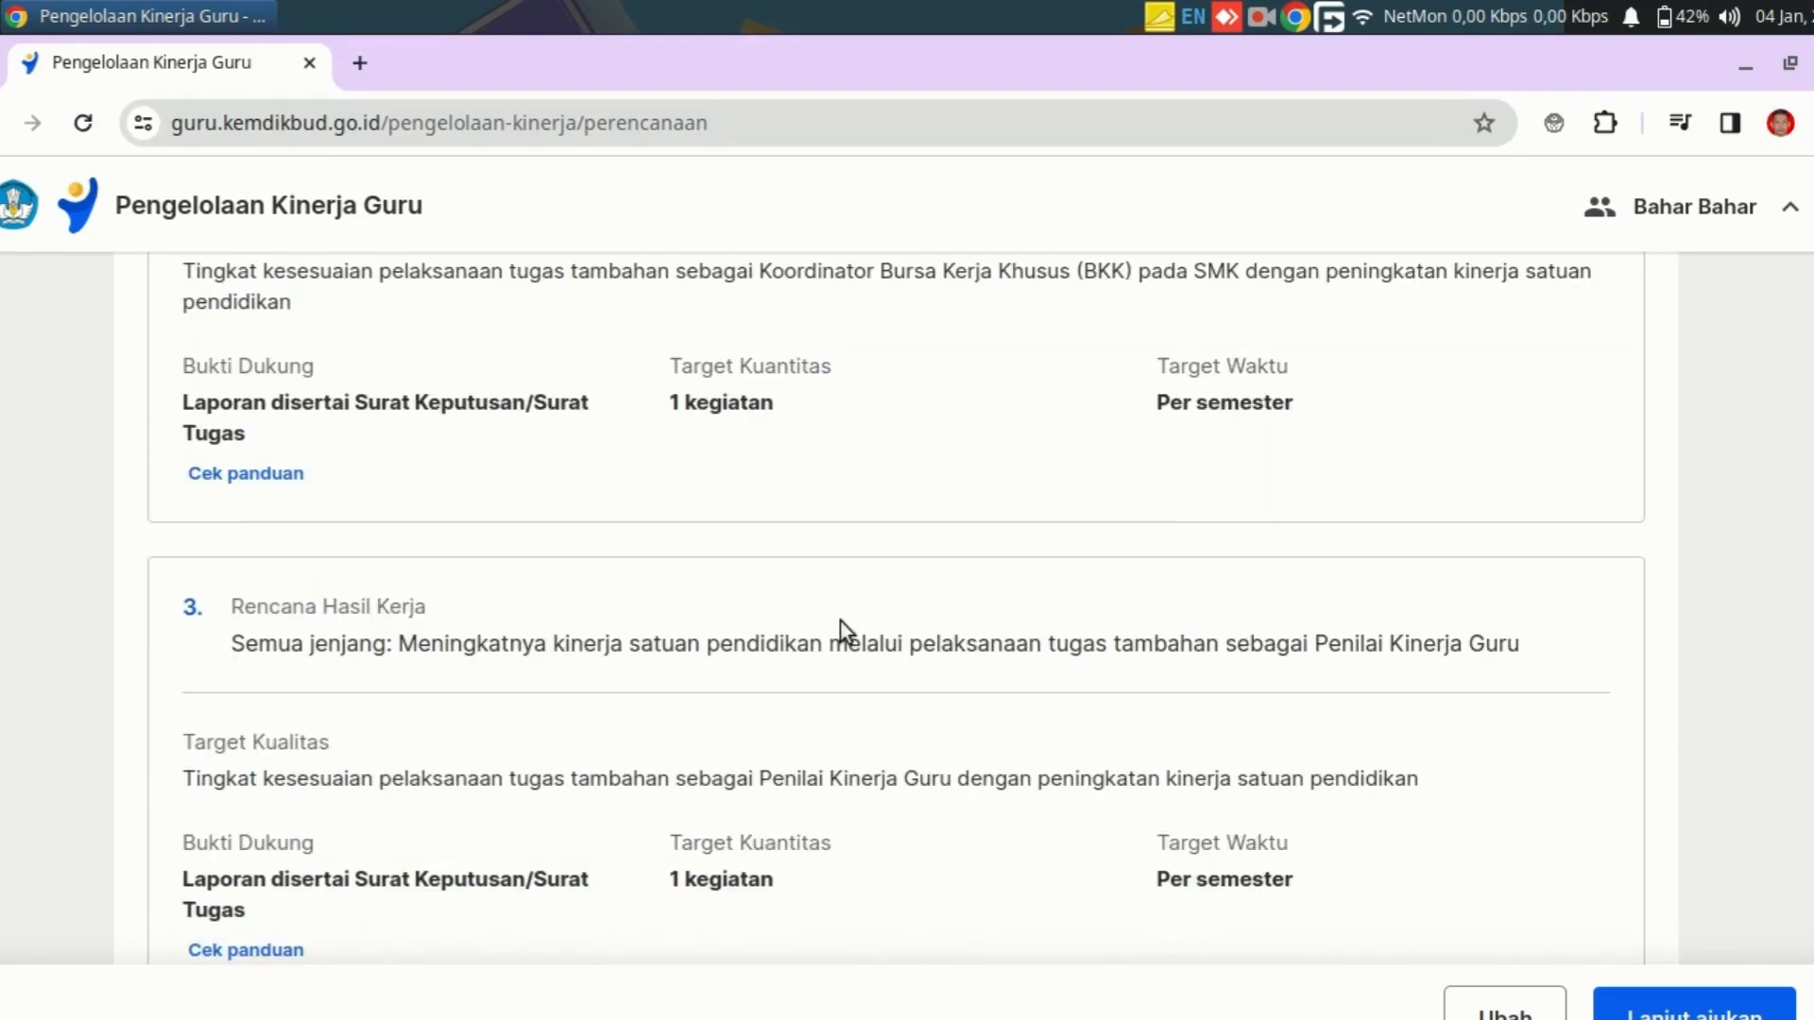
scroll(841, 624, "down", 5)
scroll(841, 622, "up", 7)
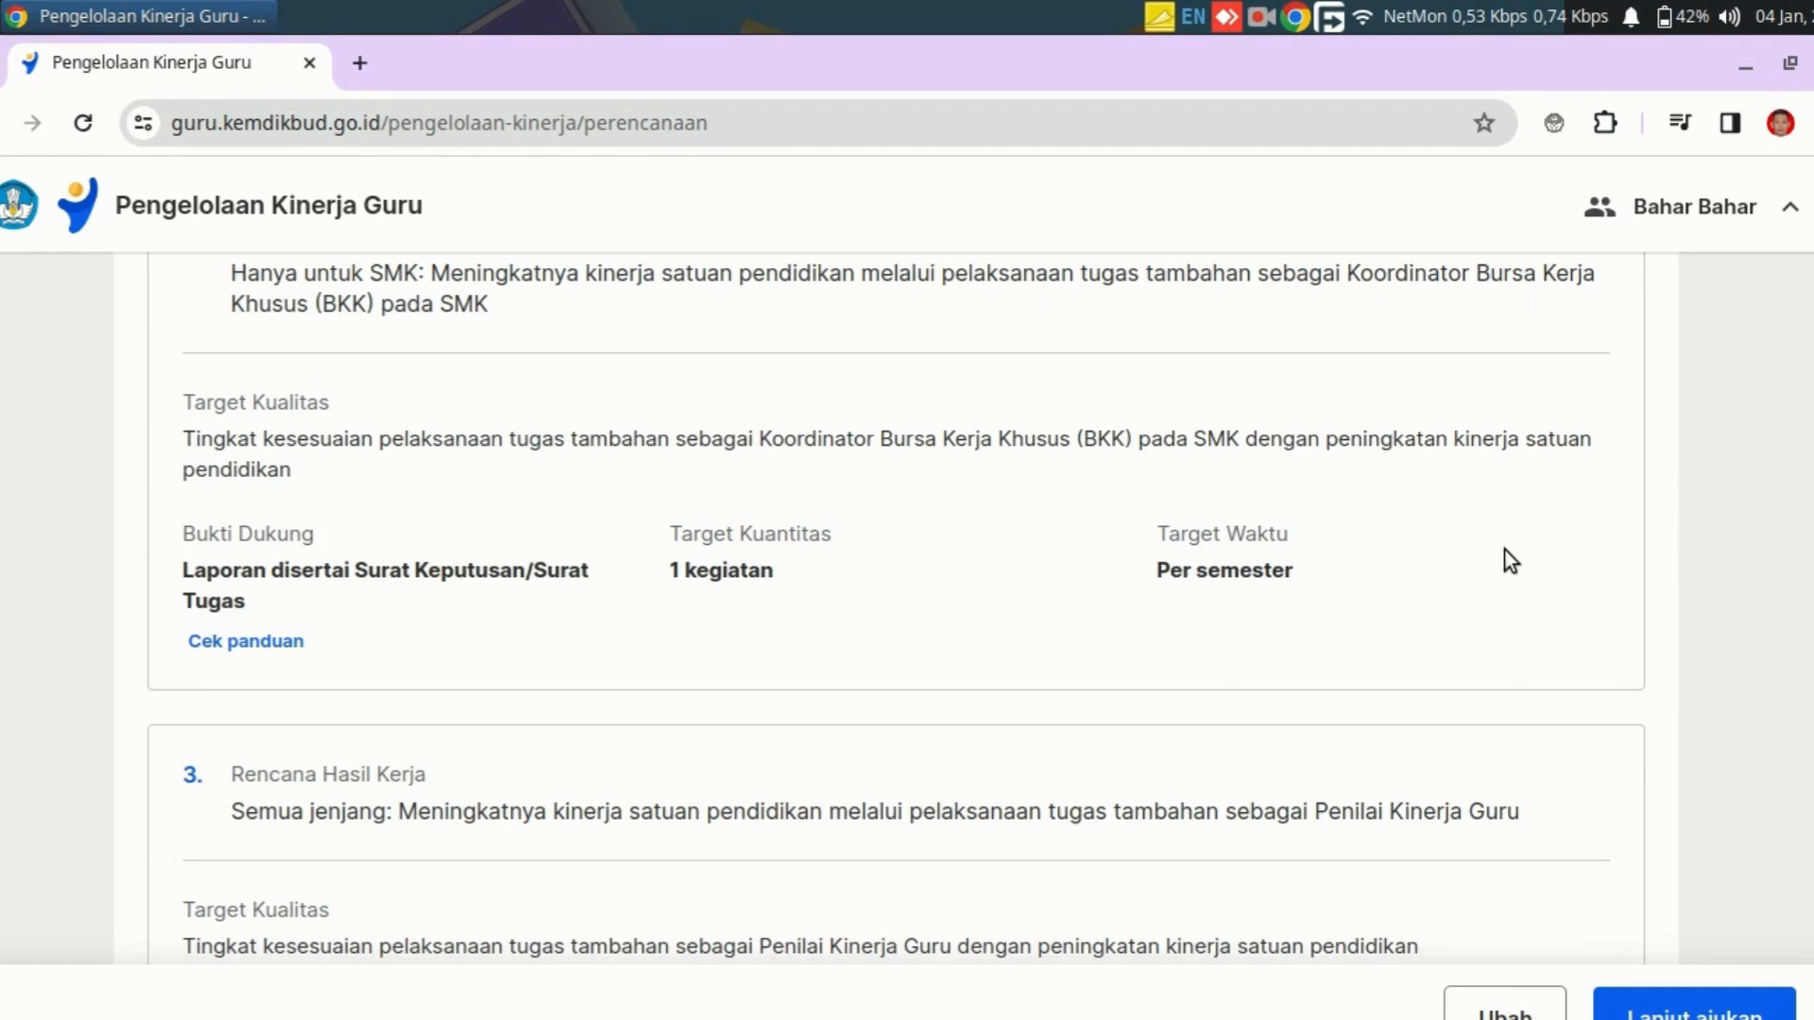
scroll(1474, 597, "up", 2)
scroll(1474, 597, "down", 4)
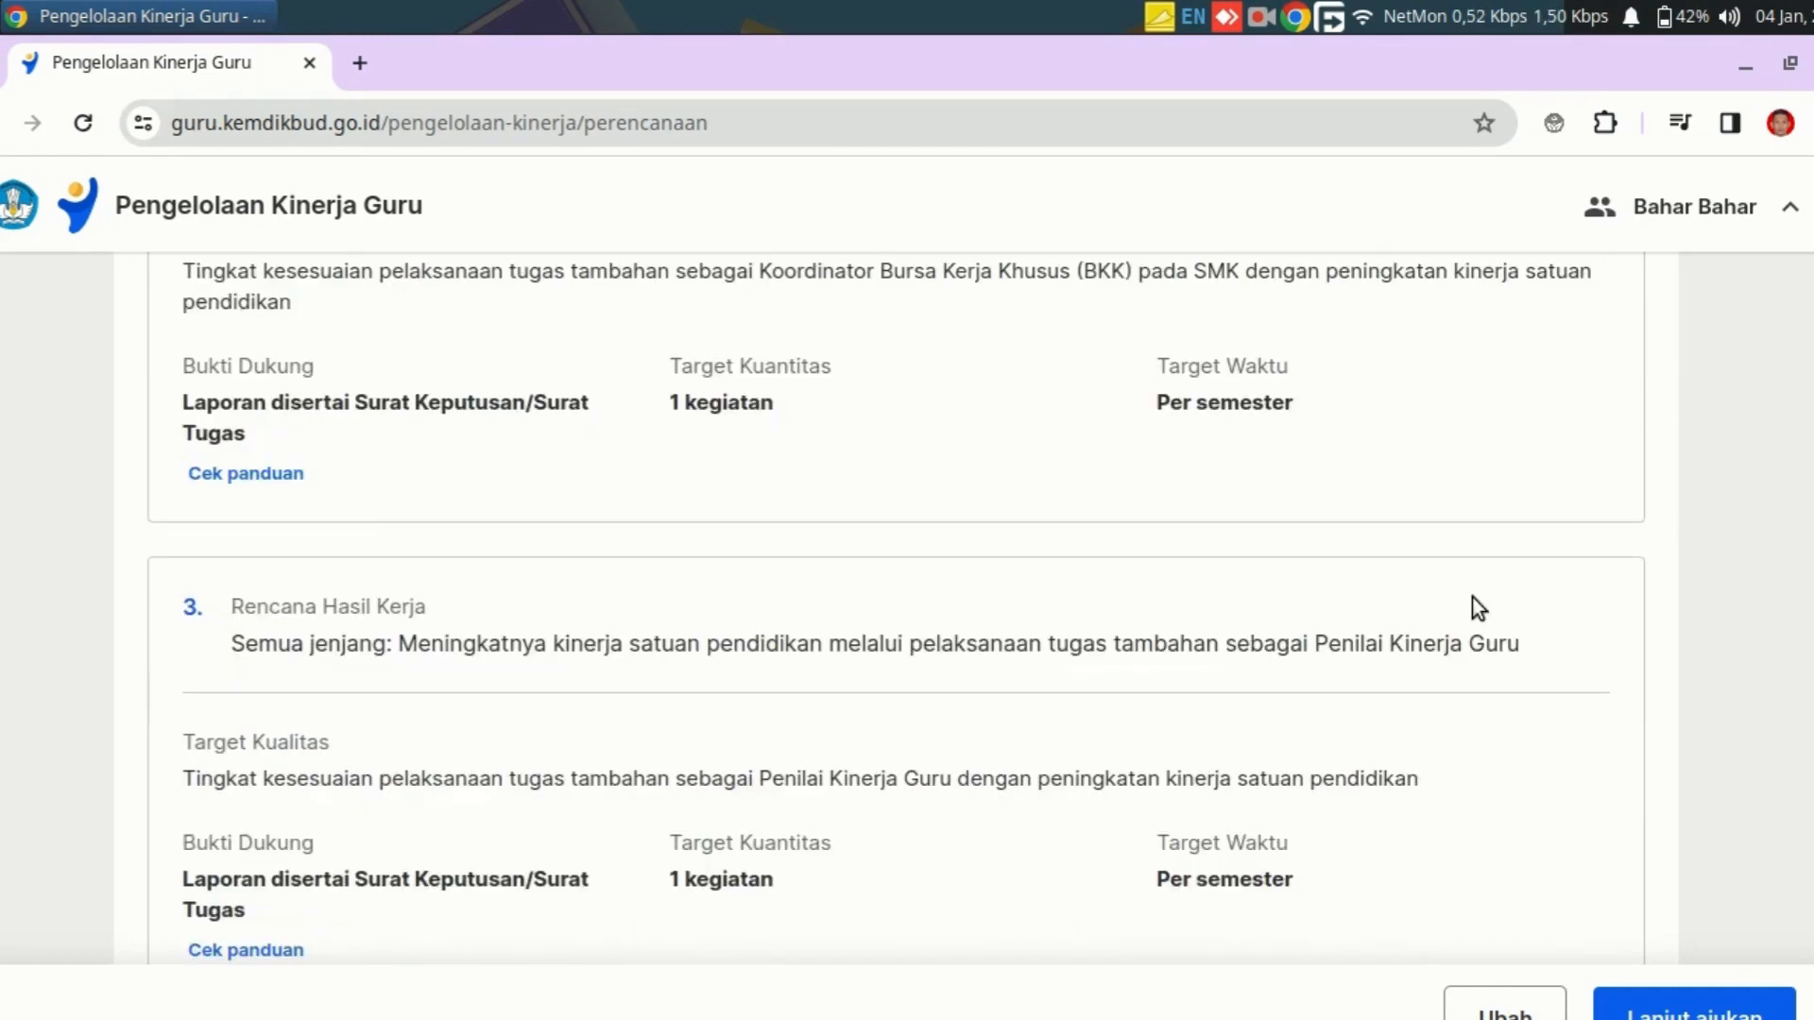
scroll(1474, 601, "down", 3)
scroll(1467, 609, "up", 2)
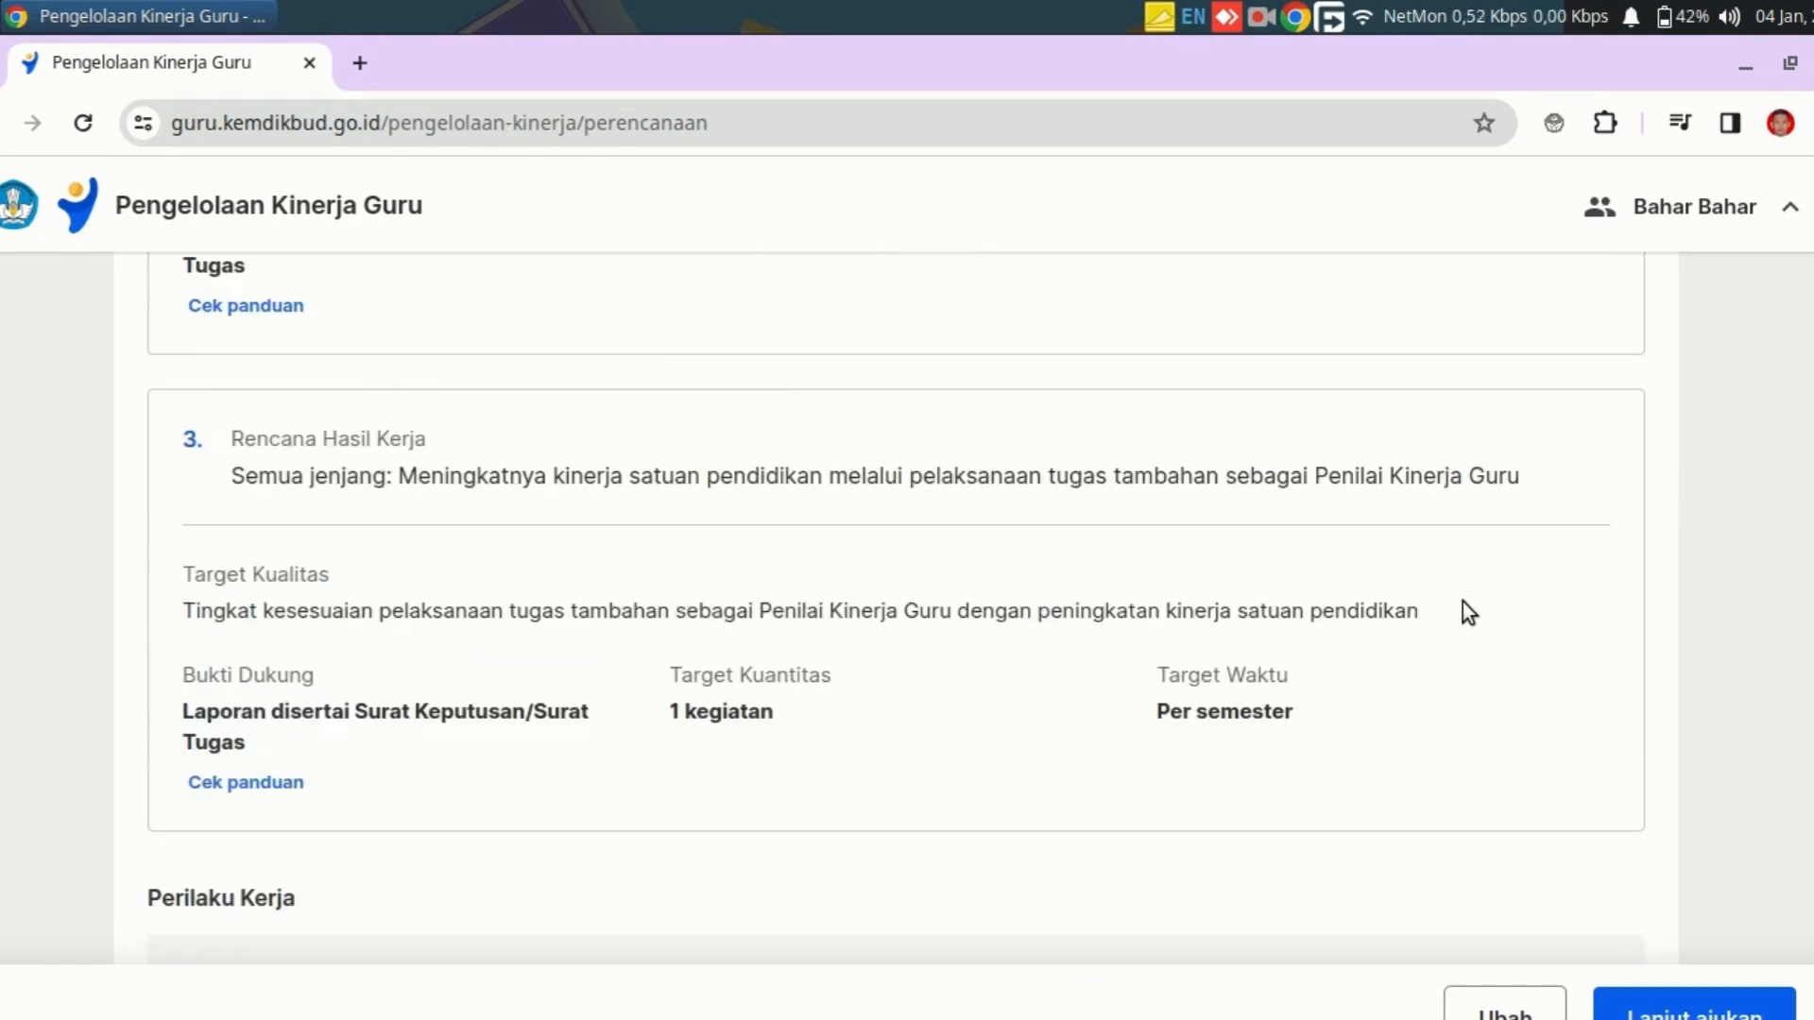
scroll(1462, 604, "up", 3)
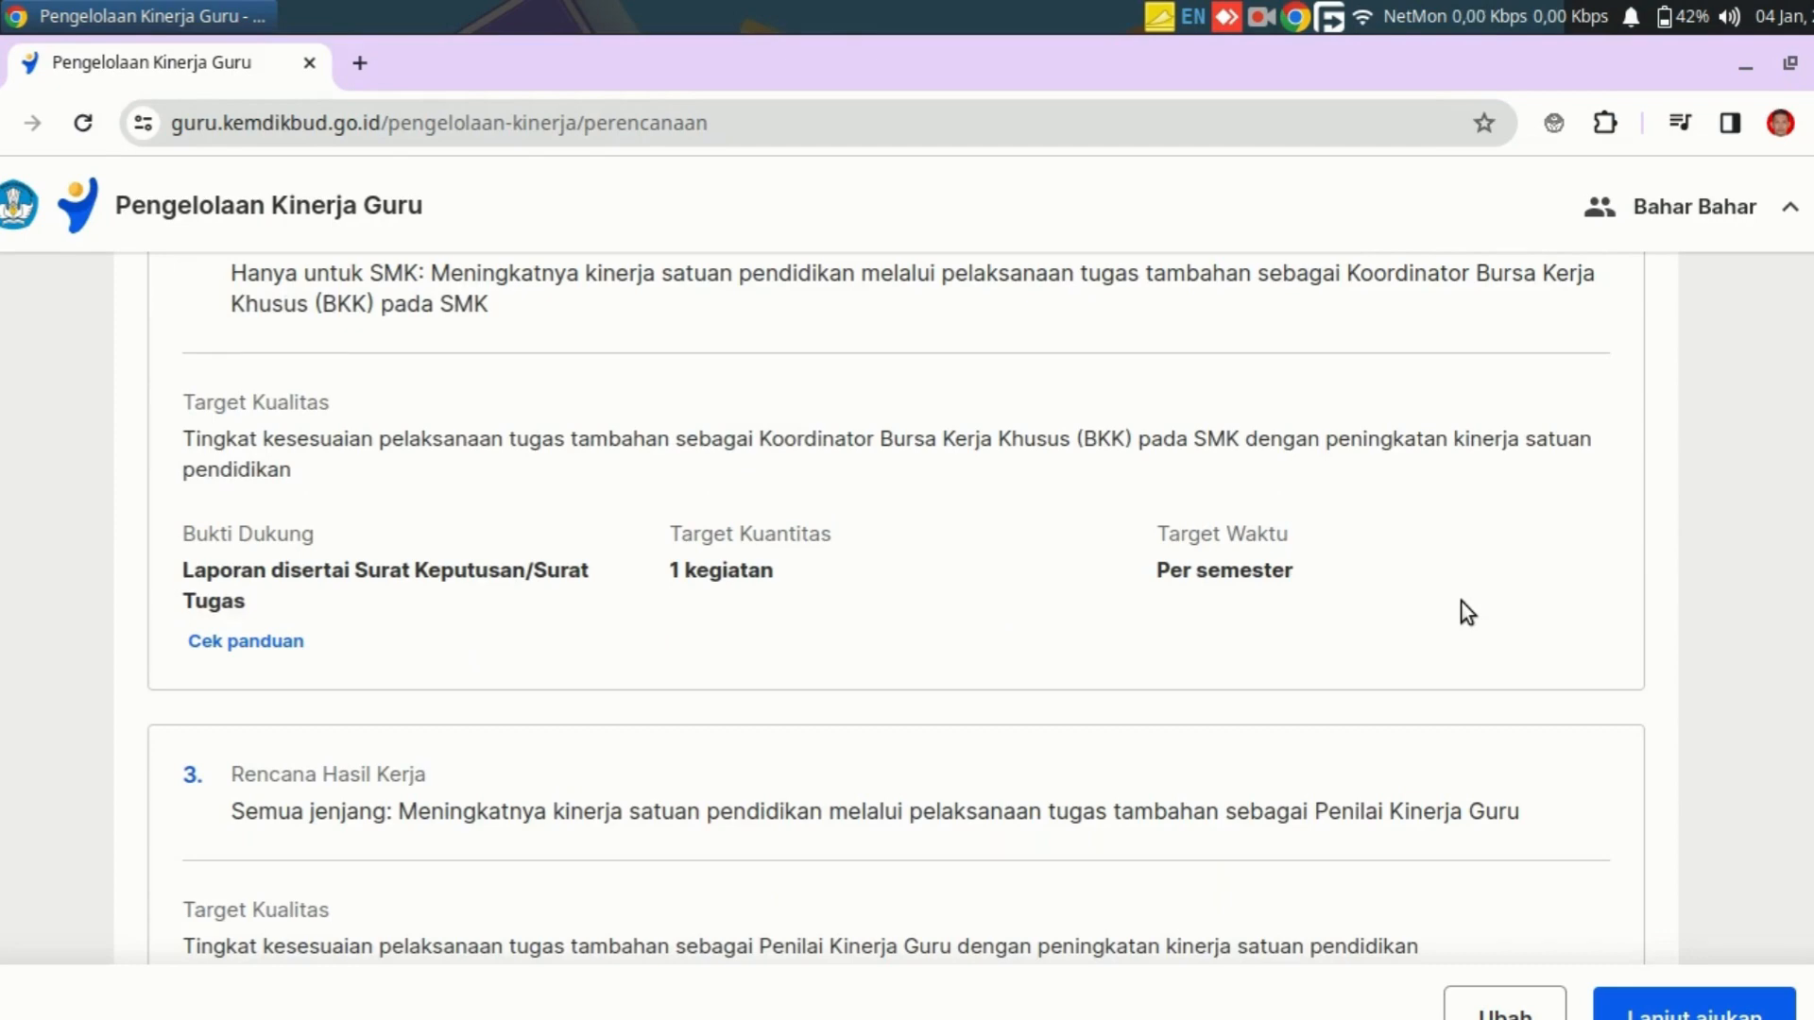
scroll(1462, 602, "down", 3)
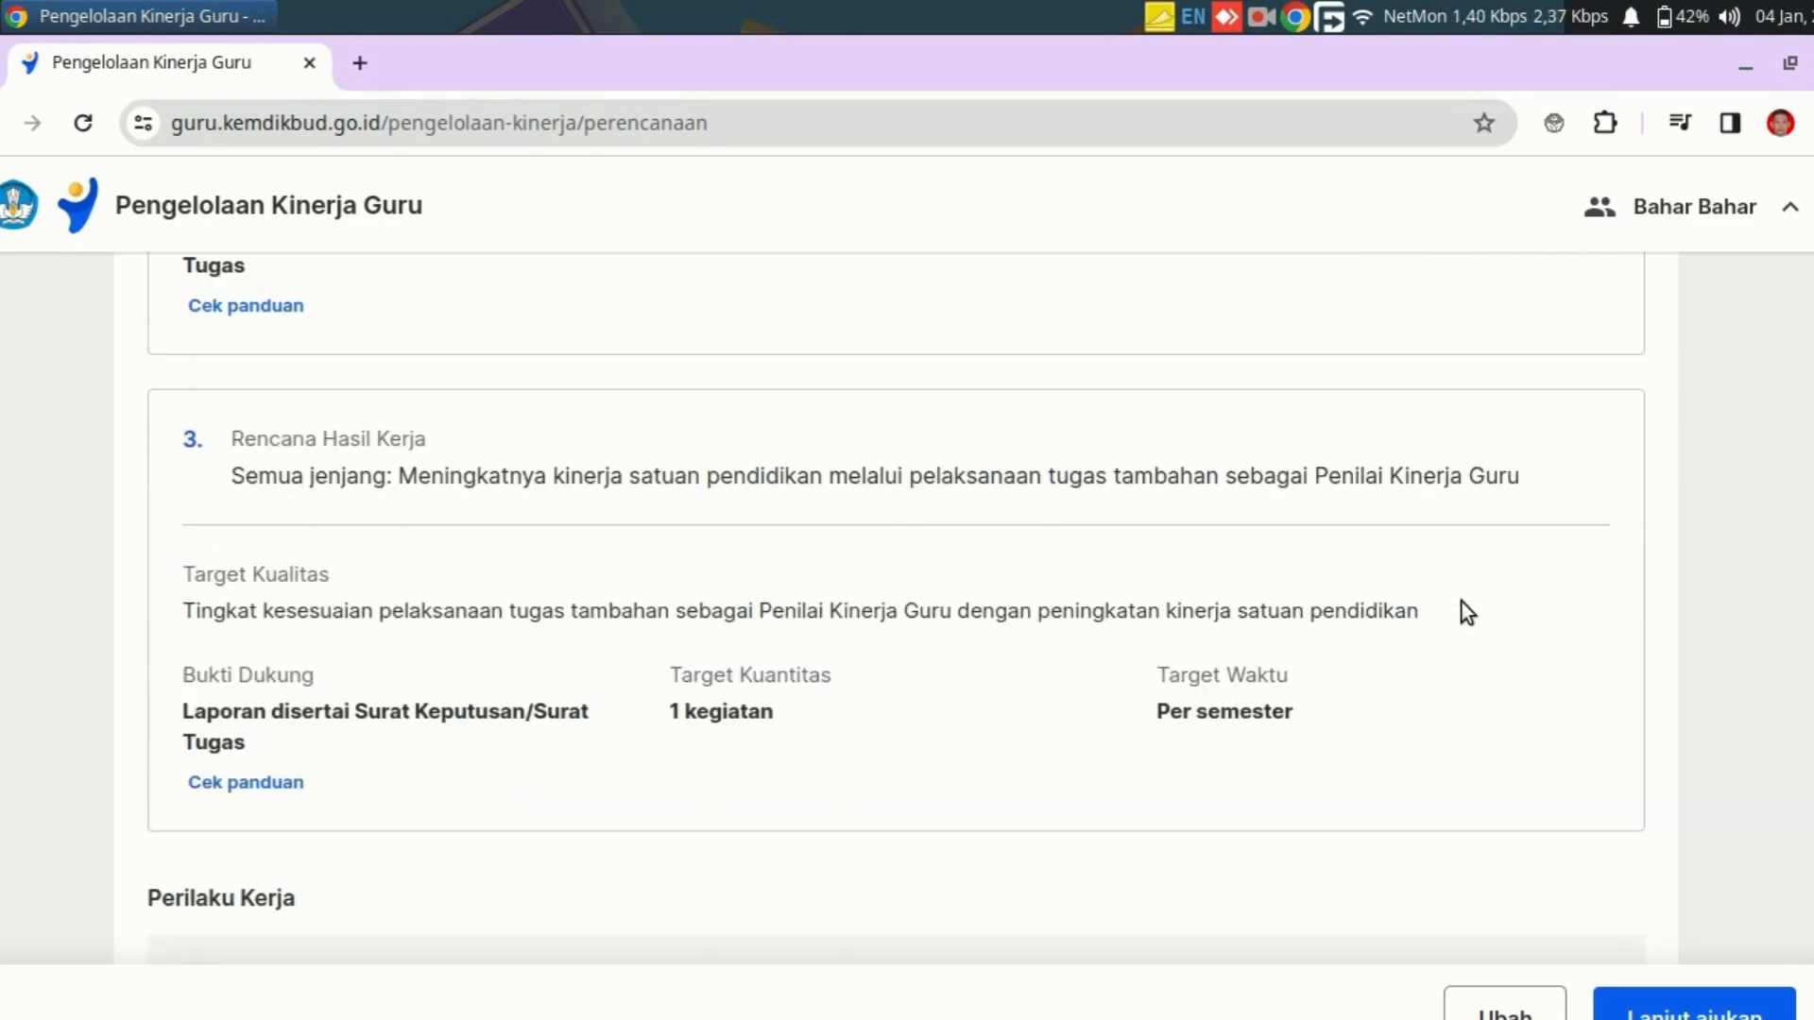
scroll(1461, 603, "down", 2)
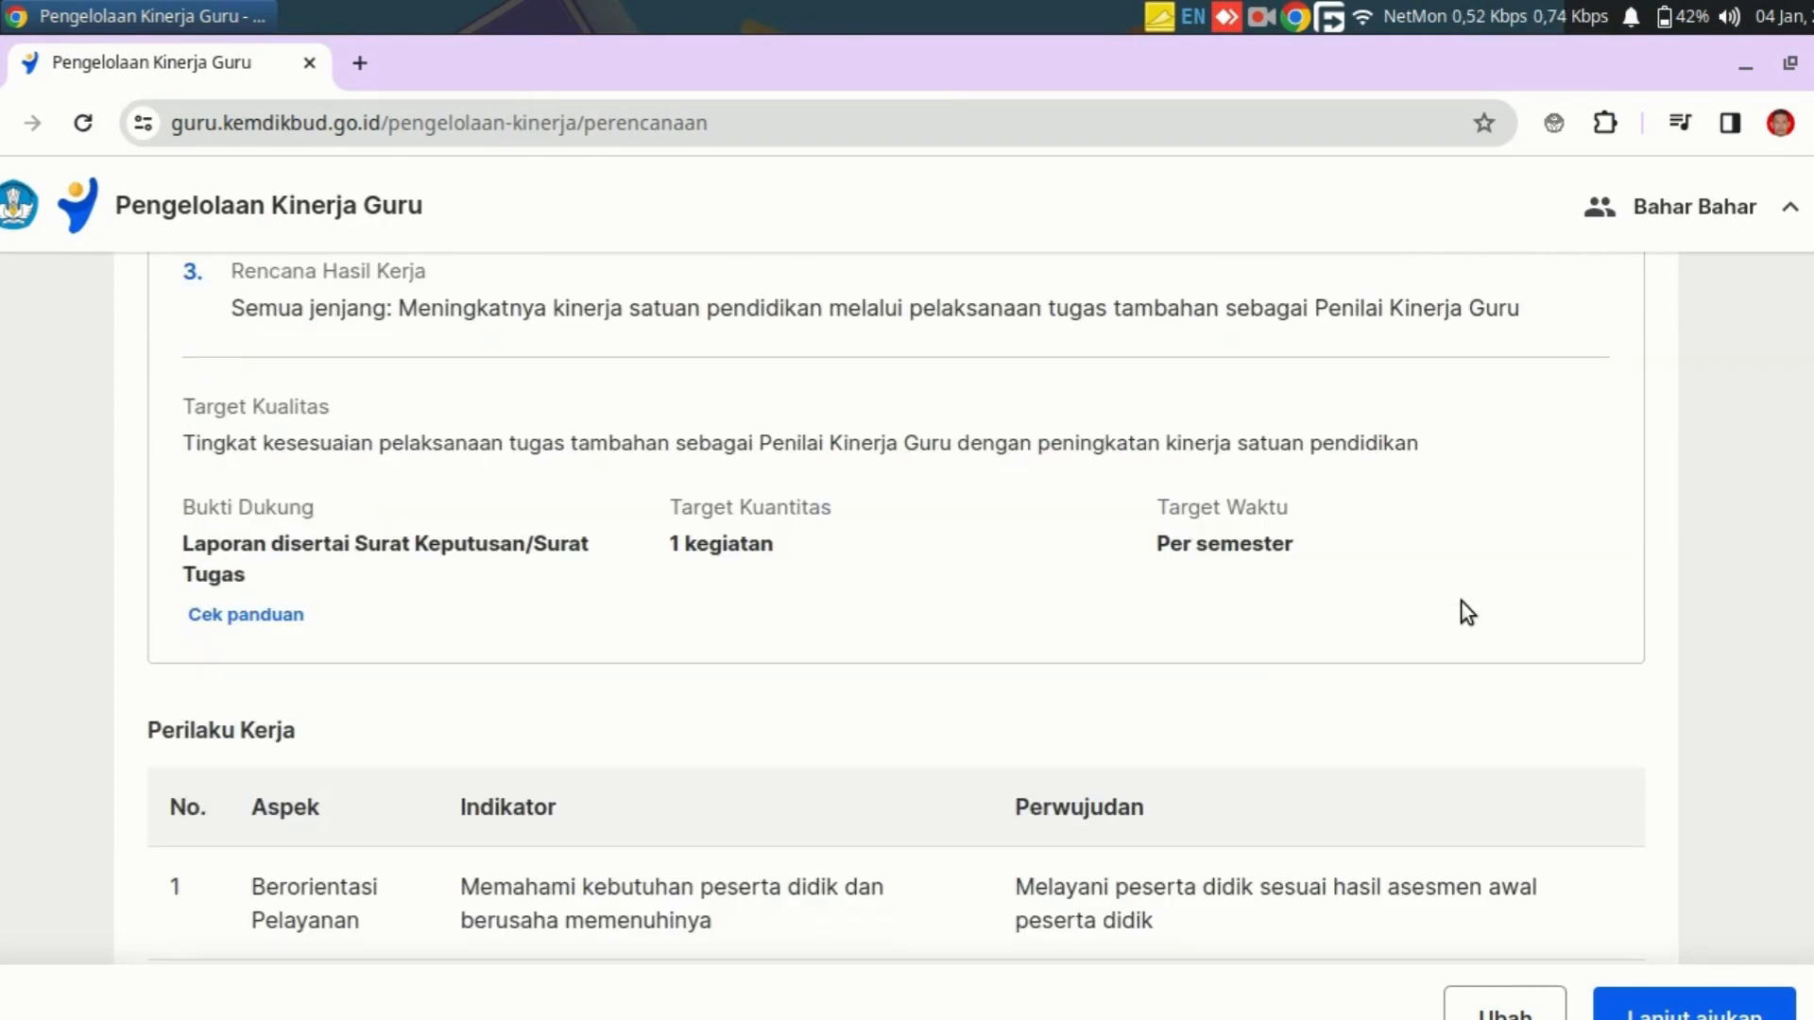
scroll(1461, 603, "up", 2)
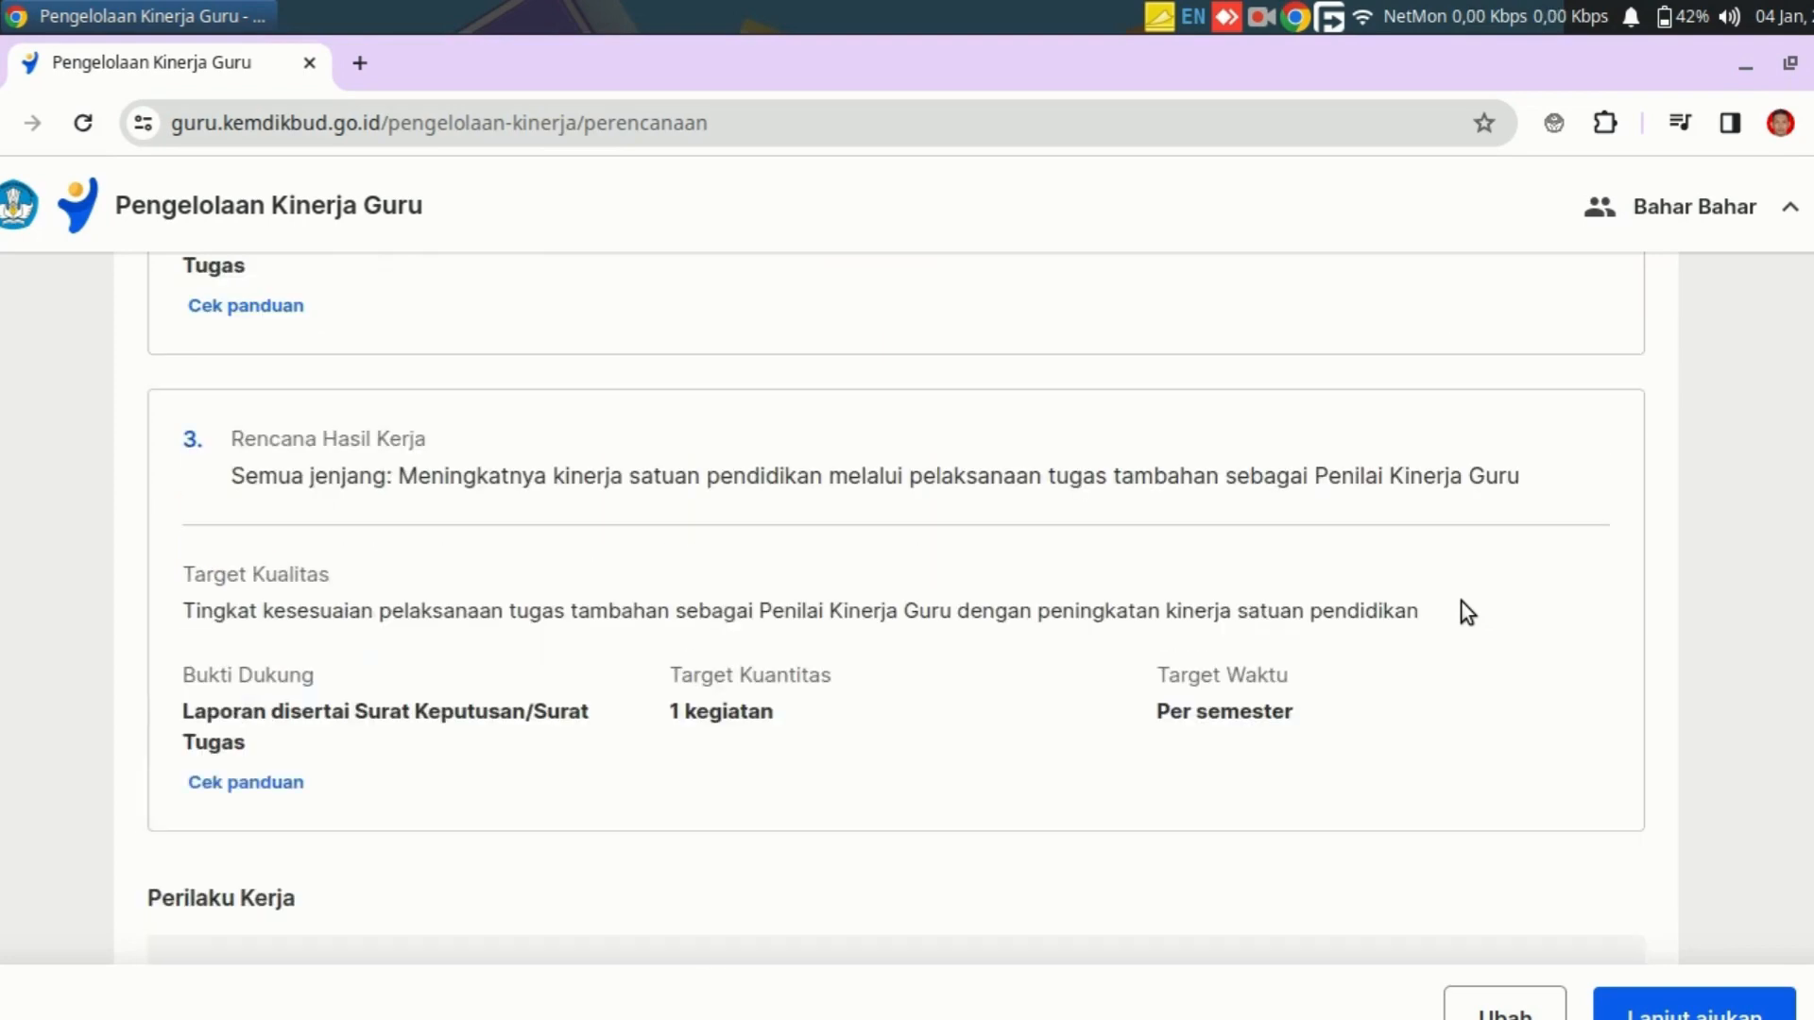
scroll(1461, 603, "up", 5)
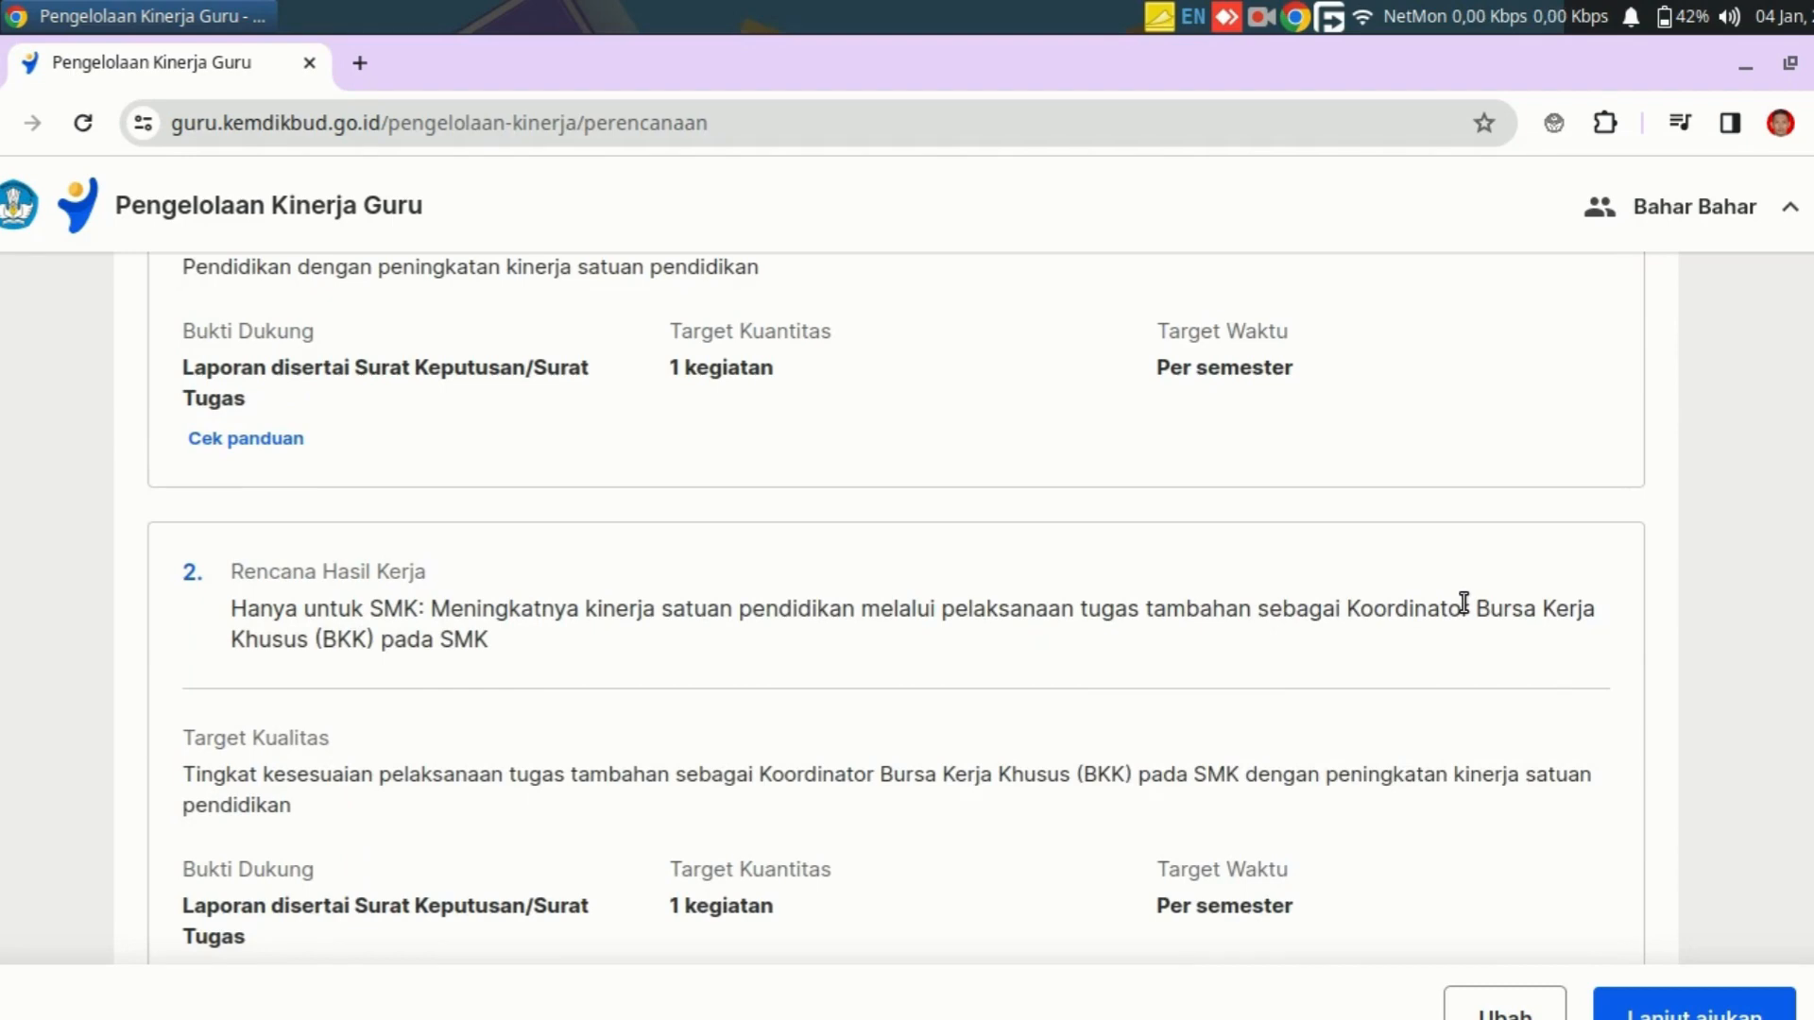
scroll(1464, 603, "up", 3)
scroll(1461, 602, "up", 9)
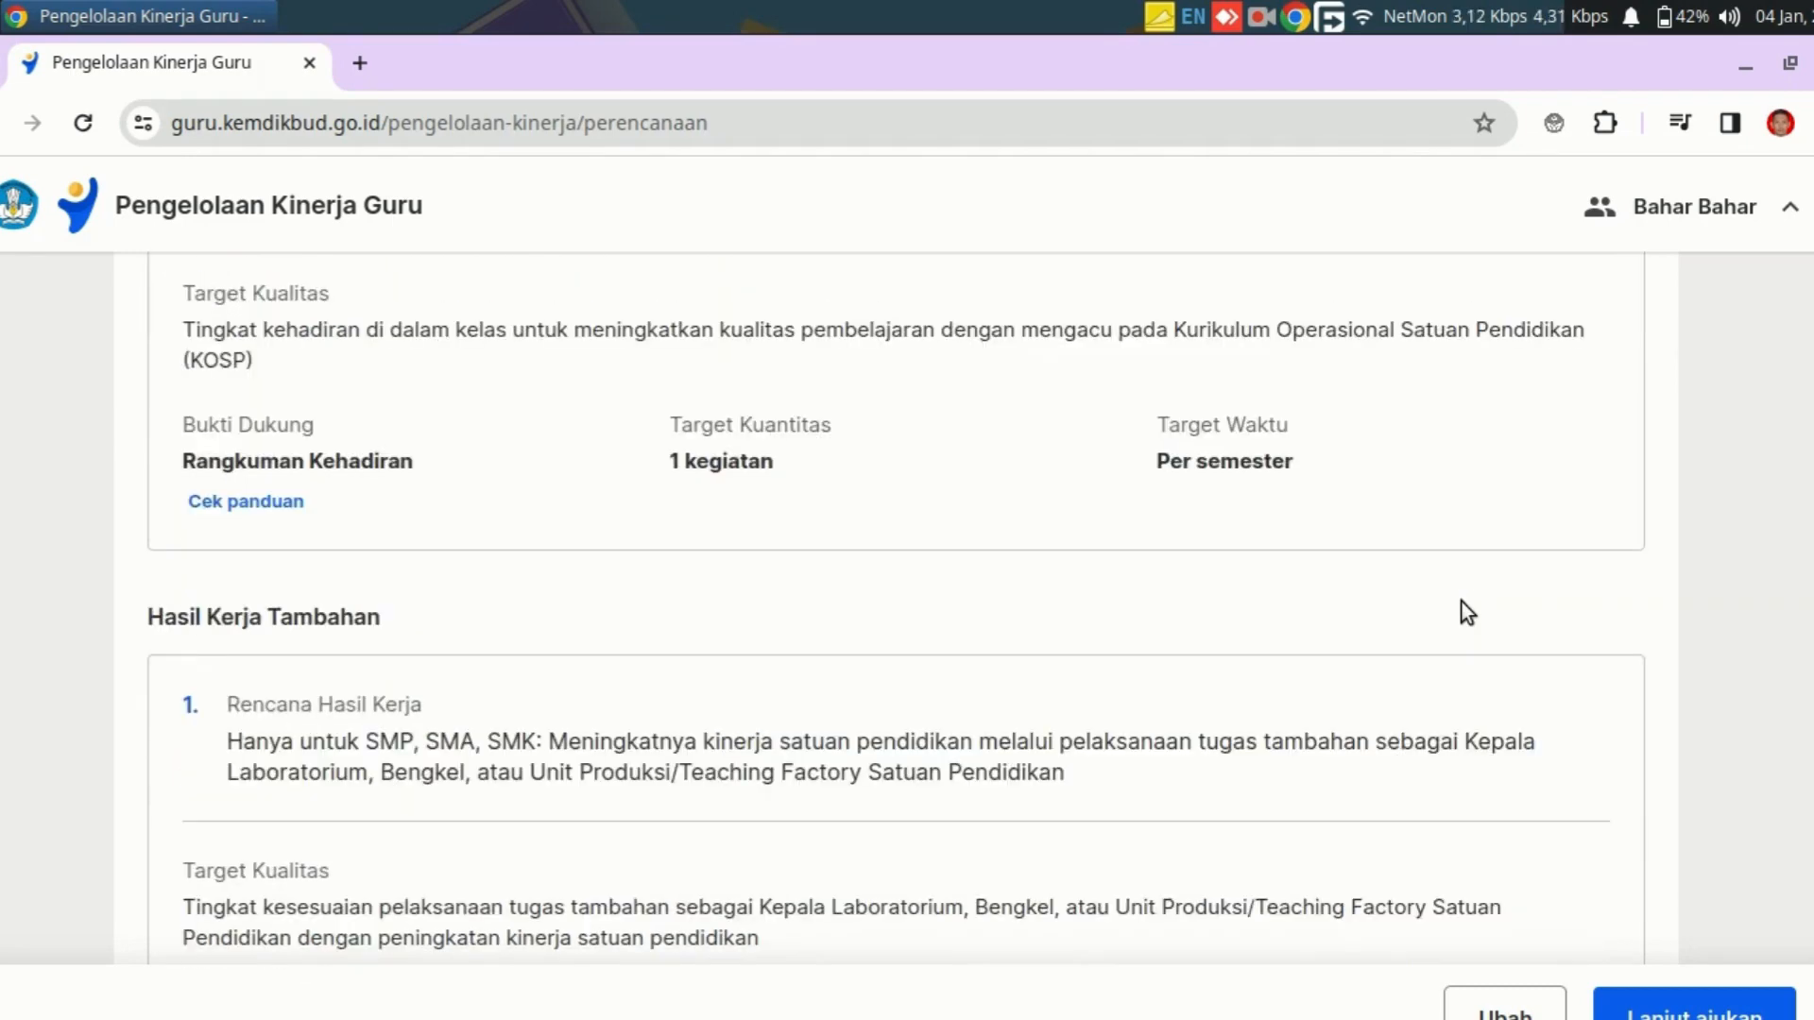
Recheck the Hasil Kerja Utama entries in the summary and bring up the prompt for submitting the Perencanaan Kinerja to the supervisor
scroll(1460, 603, "up", 12)
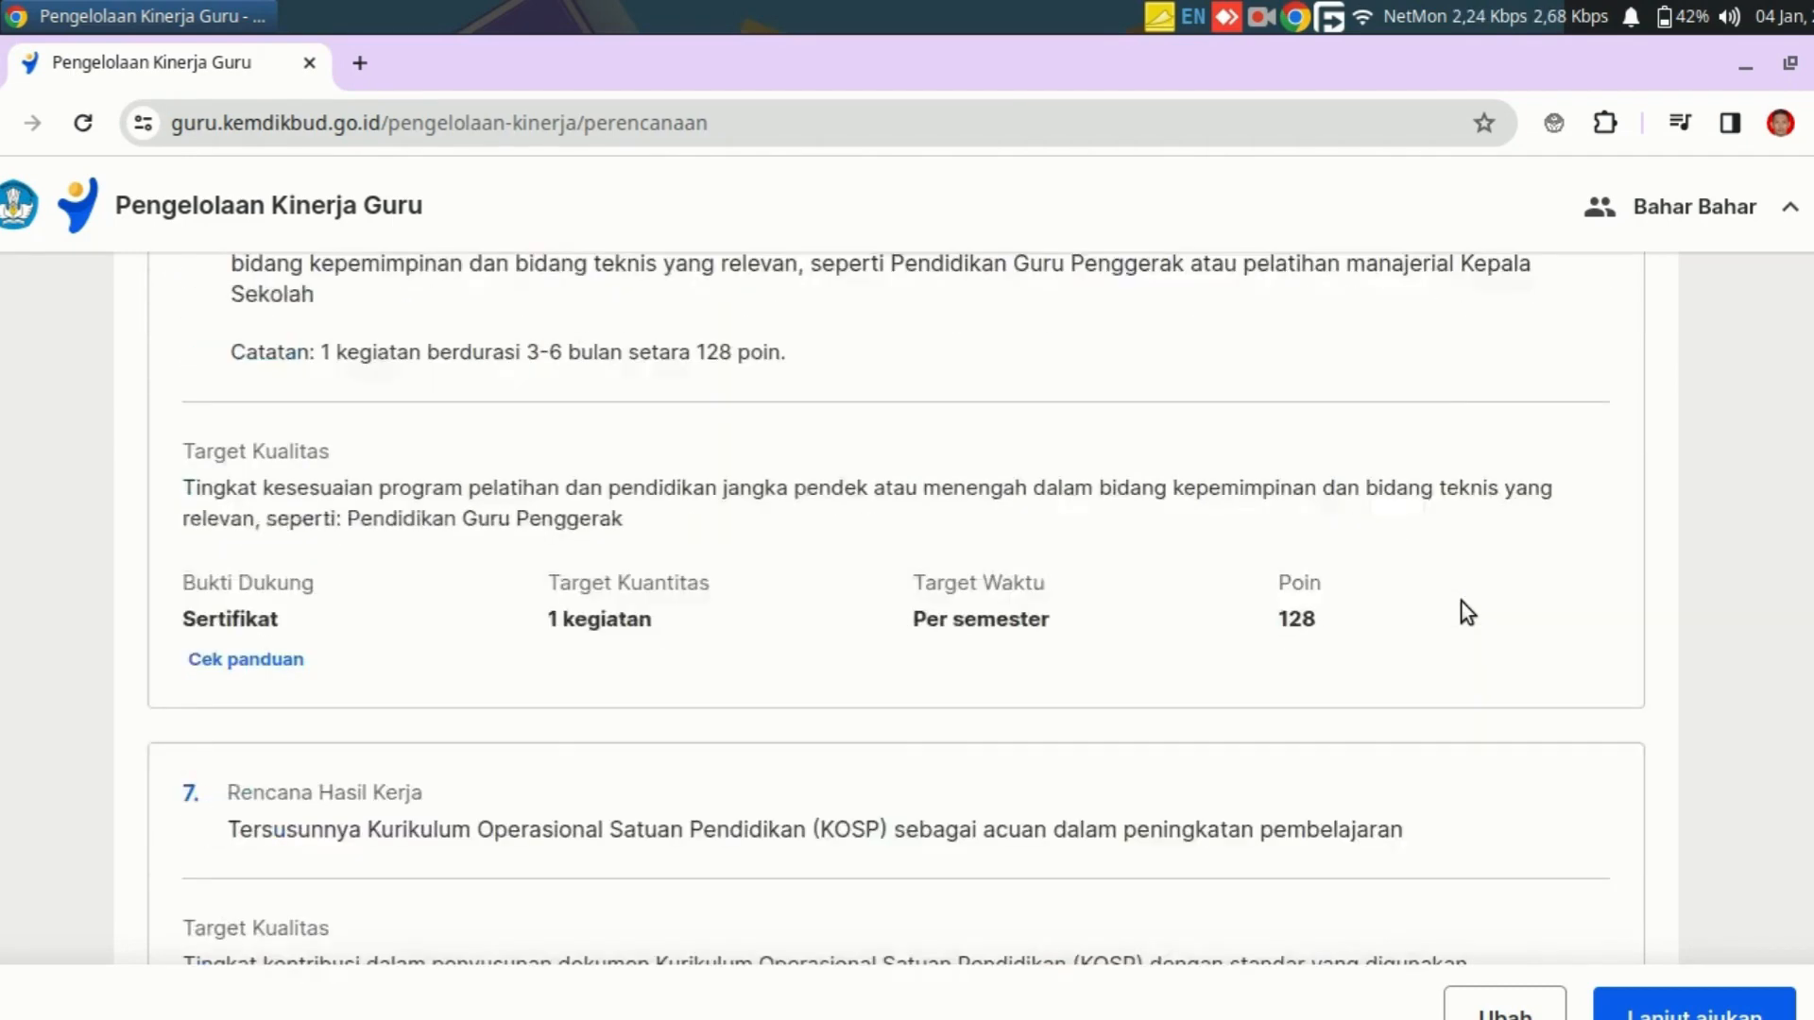
scroll(1461, 603, "up", 10)
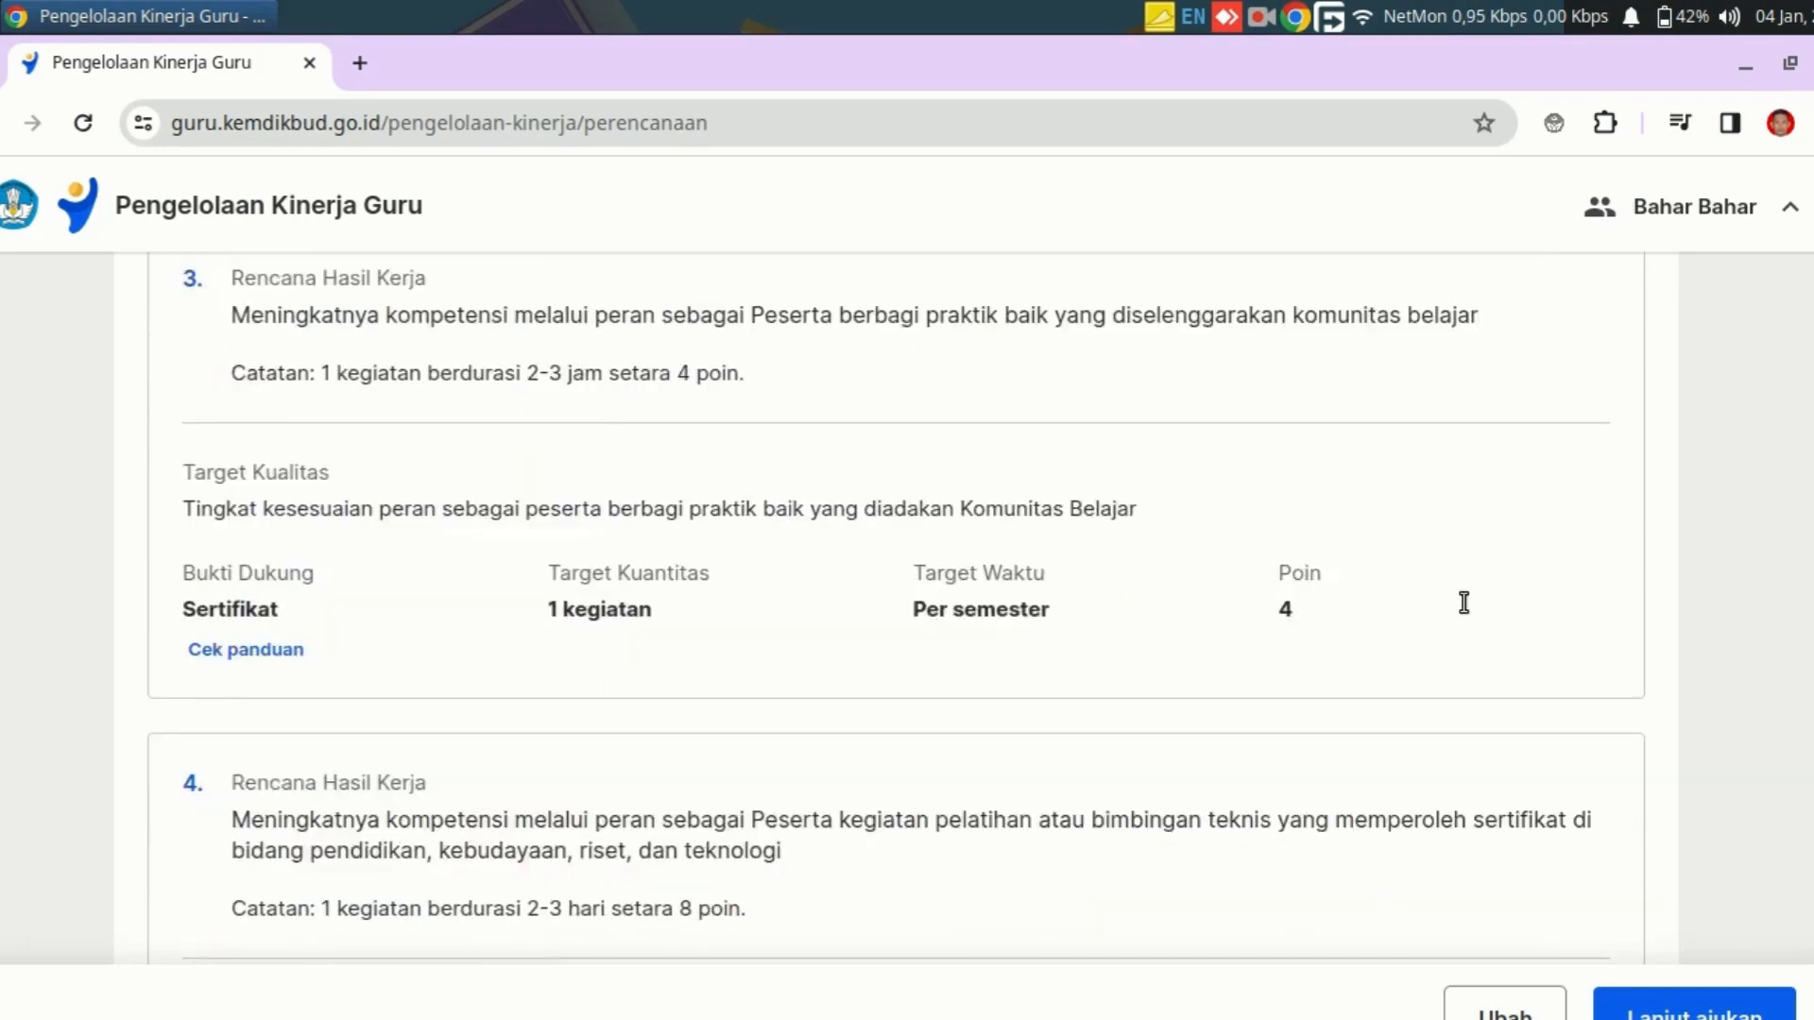
scroll(1461, 603, "up", 10)
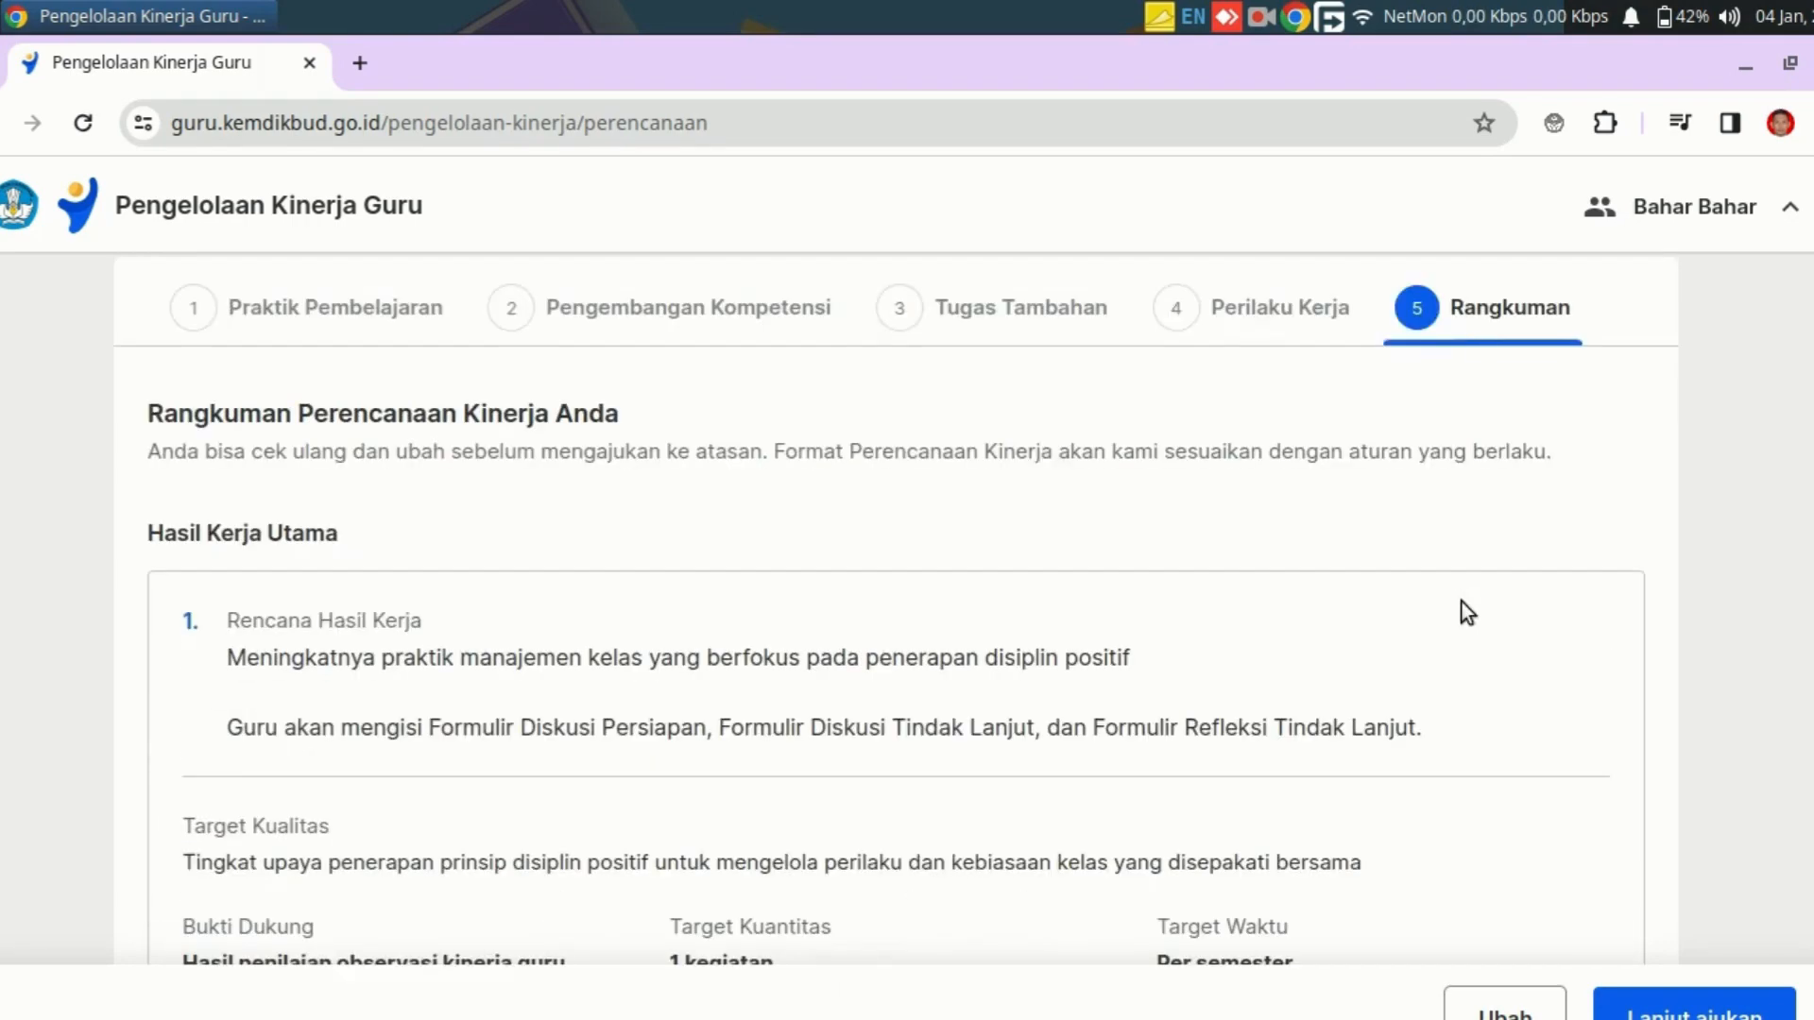
scroll(1461, 603, "down", 10)
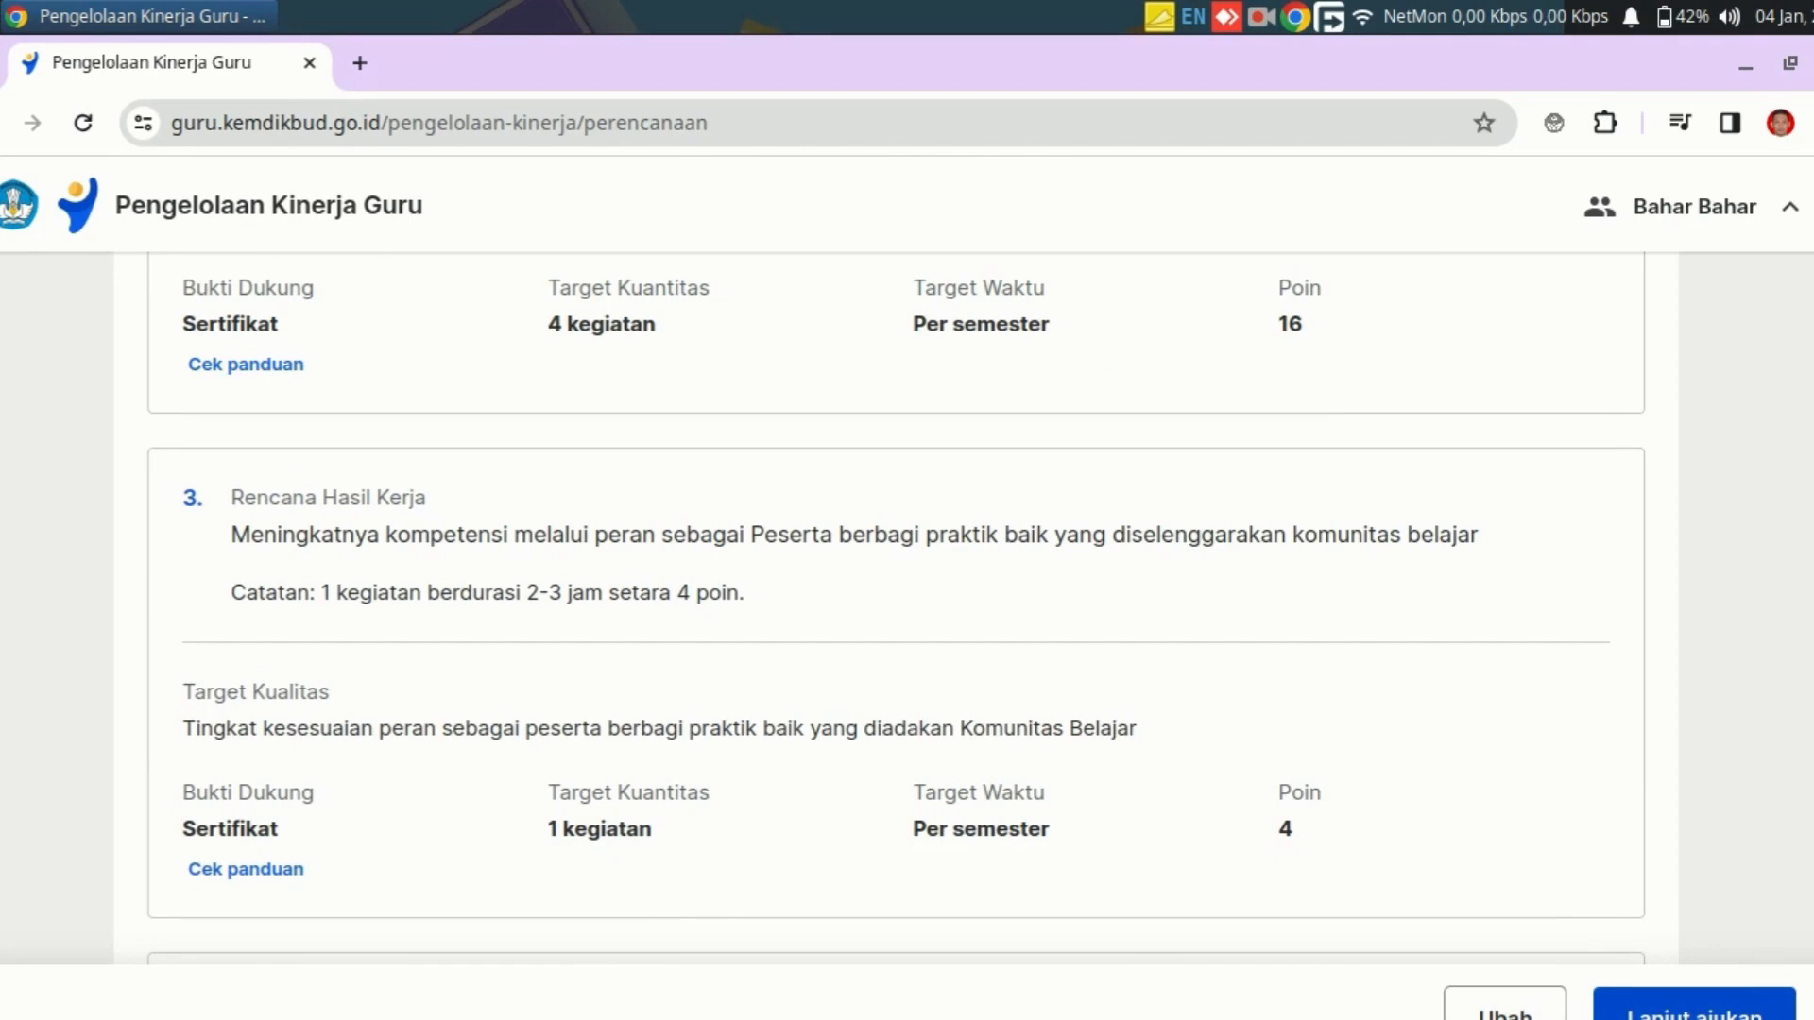
left_click(1694, 1009)
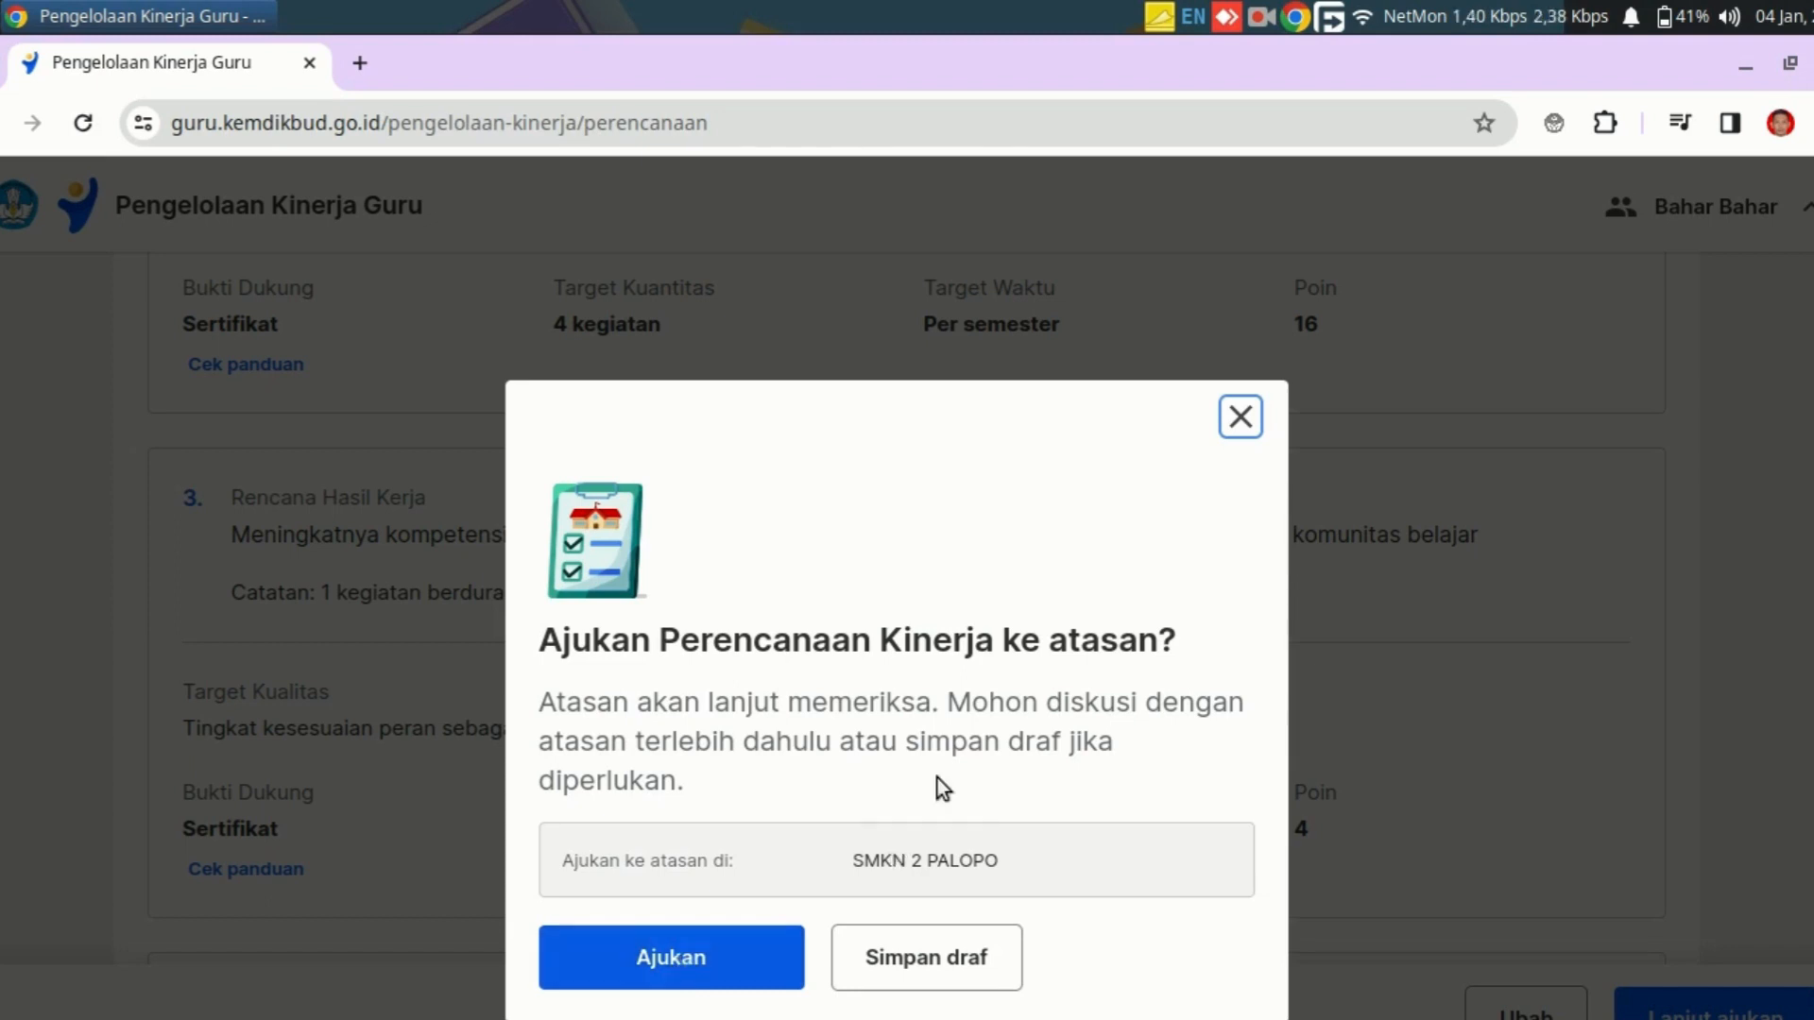
left_click(1269, 28)
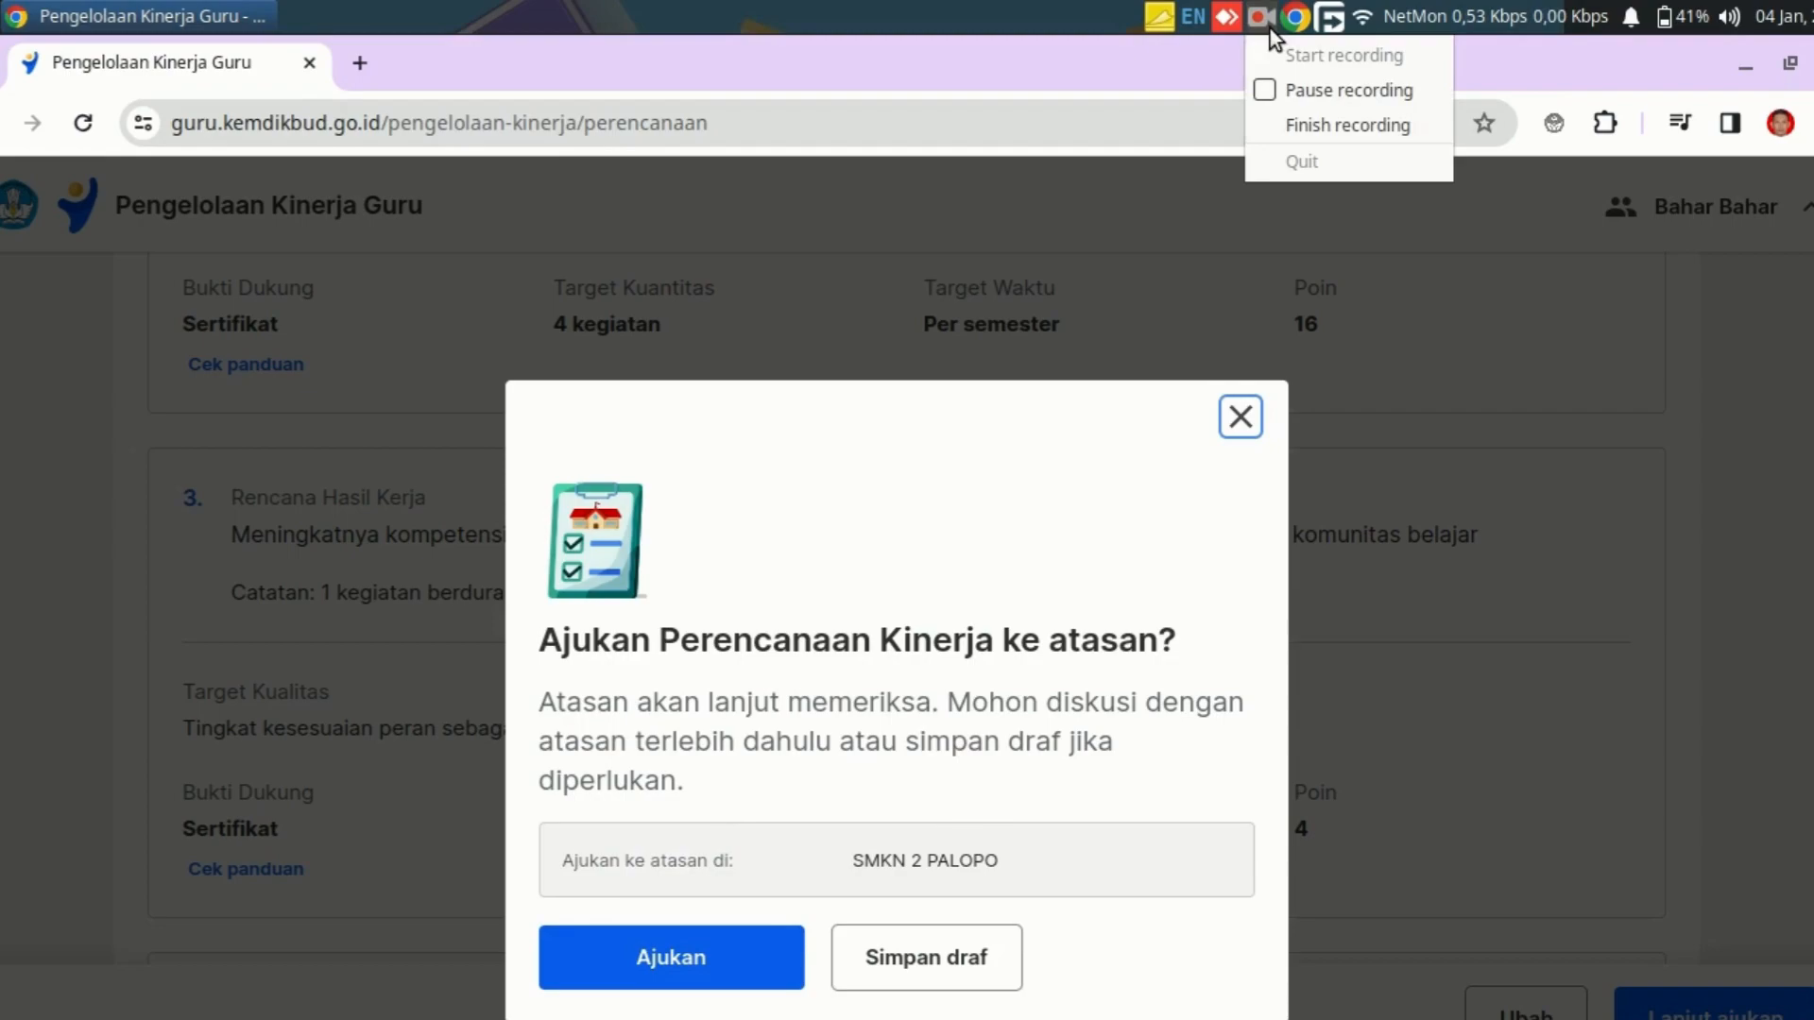
left_click(1300, 121)
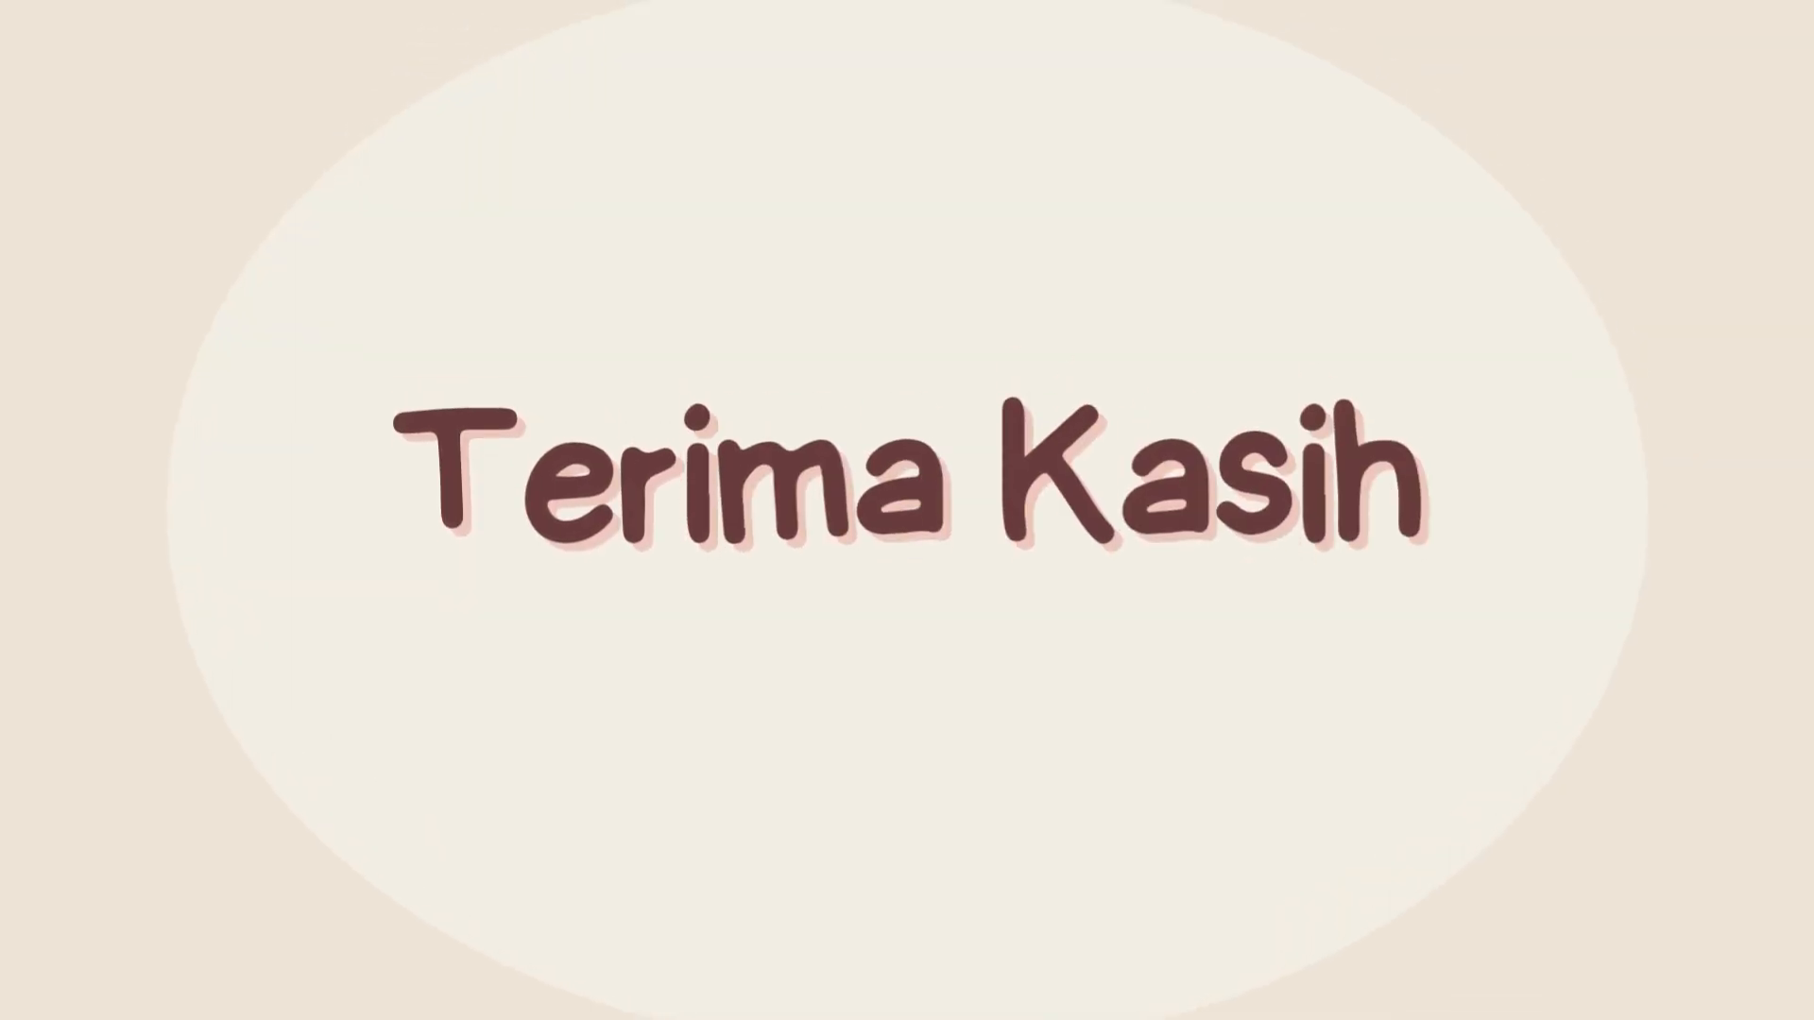